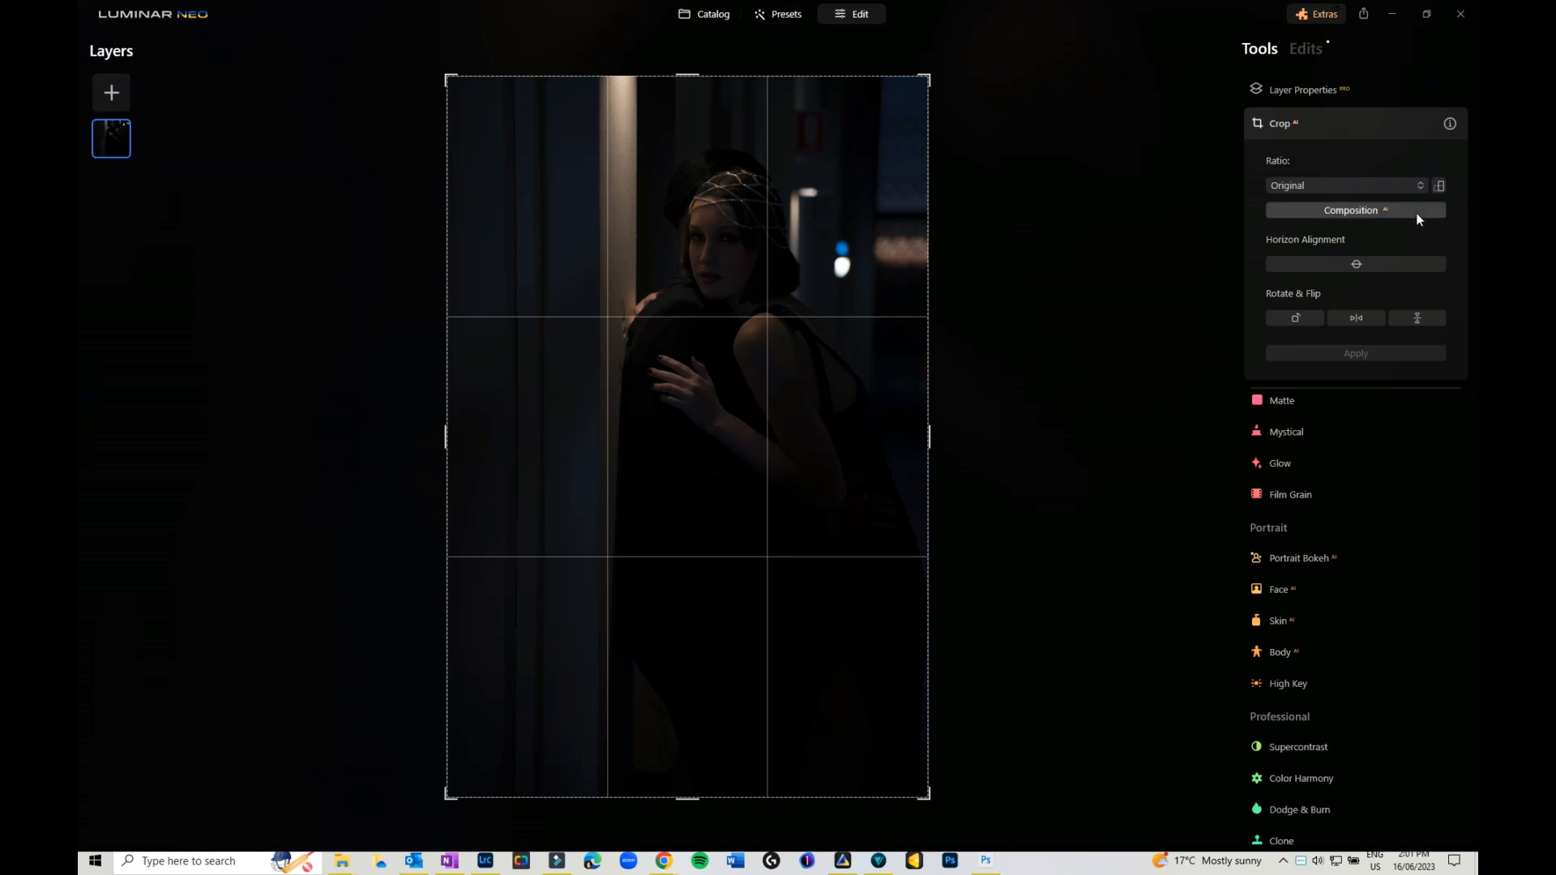
pyautogui.click(1295, 88)
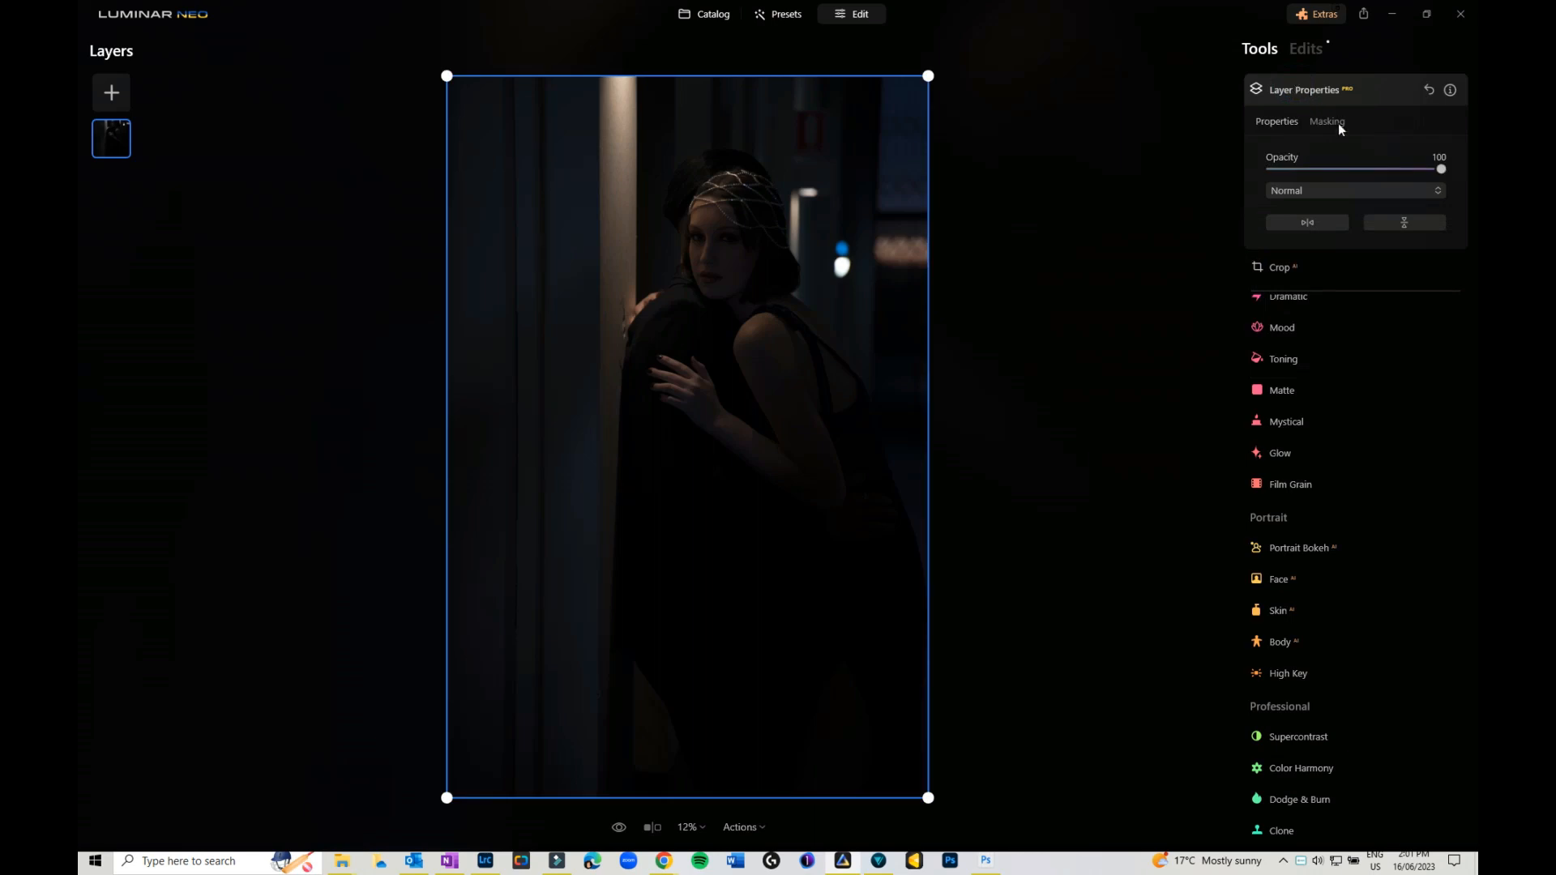
pyautogui.click(1409, 374)
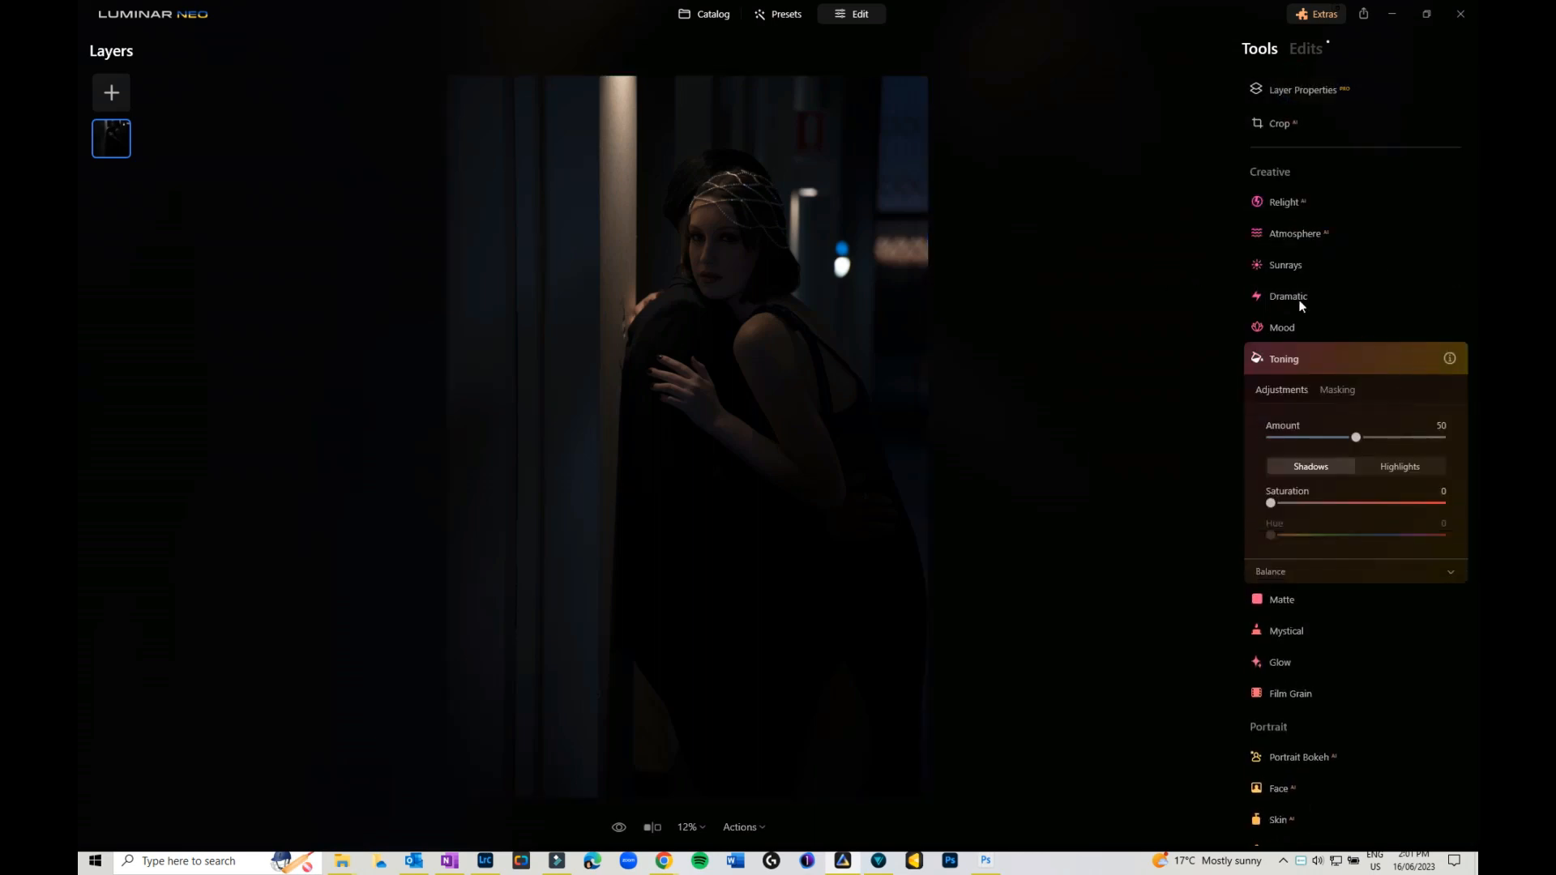
# Step: Look through the list of available extensions in the Extras window, and close it
pyautogui.click(1313, 16)
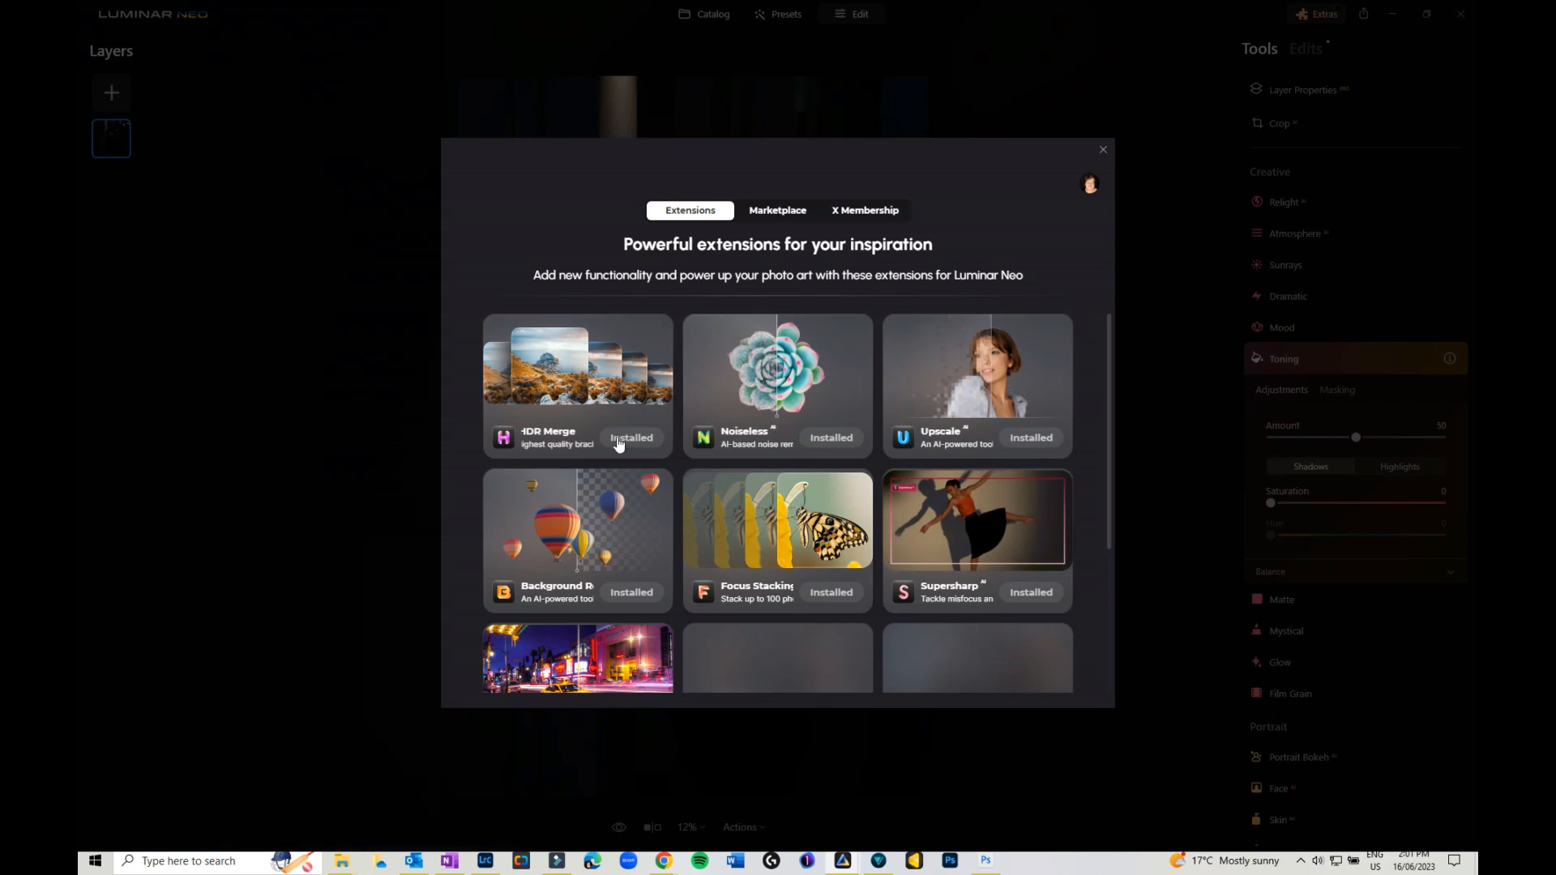
pyautogui.scroll(-1, 594, 525)
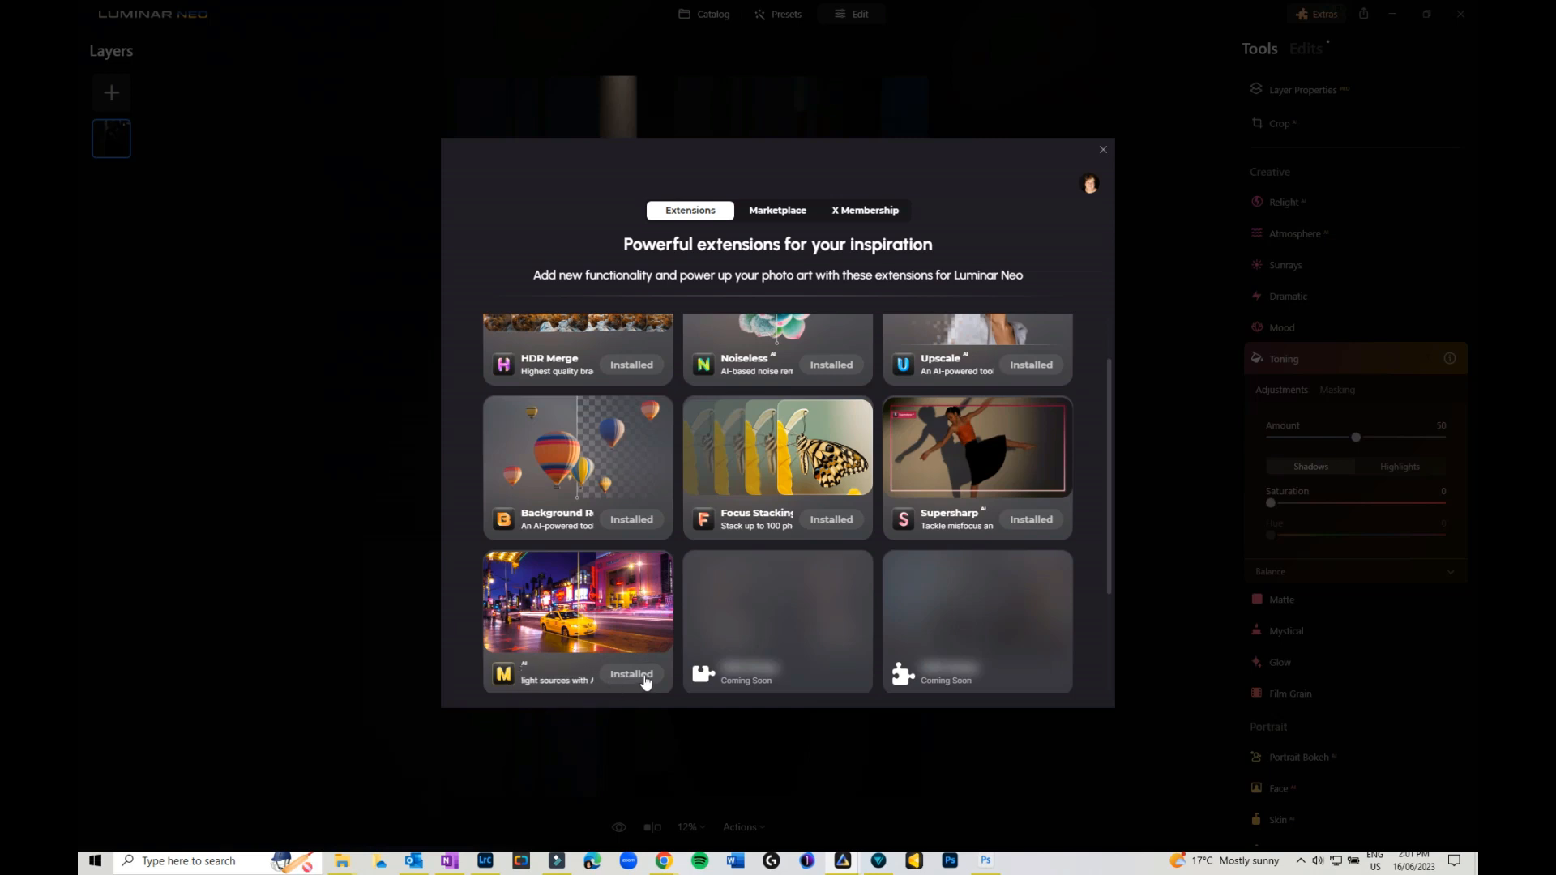
pyautogui.click(1104, 150)
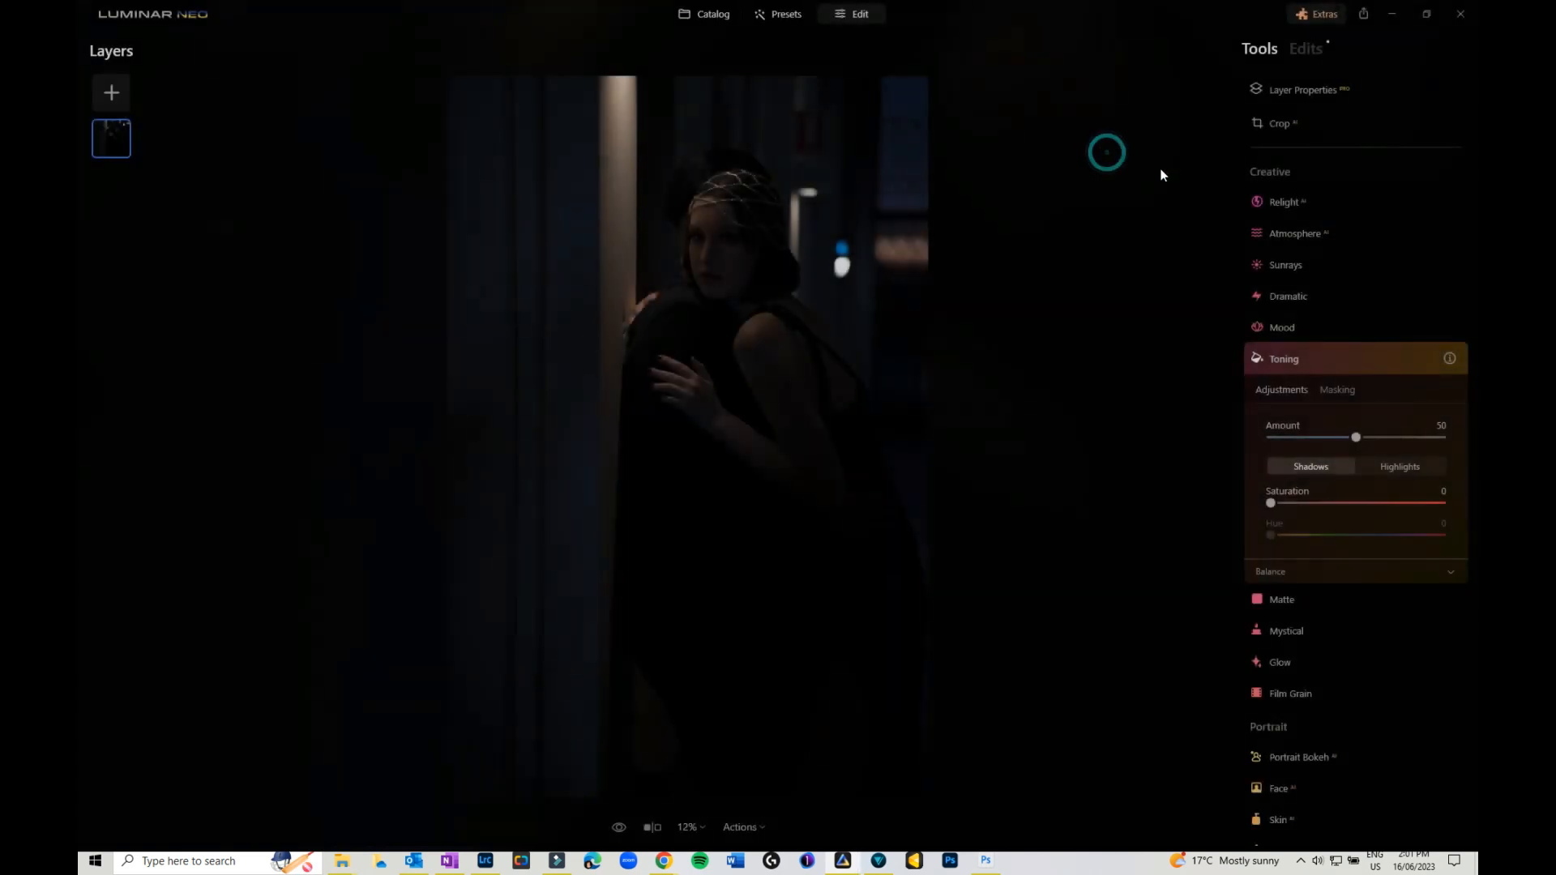
# Step: Crop the photo tighter with the AI composition suggestion at the original ratio, repositioned to centre the embracing couple in the frame
pyautogui.scroll(3, 1374, 248)
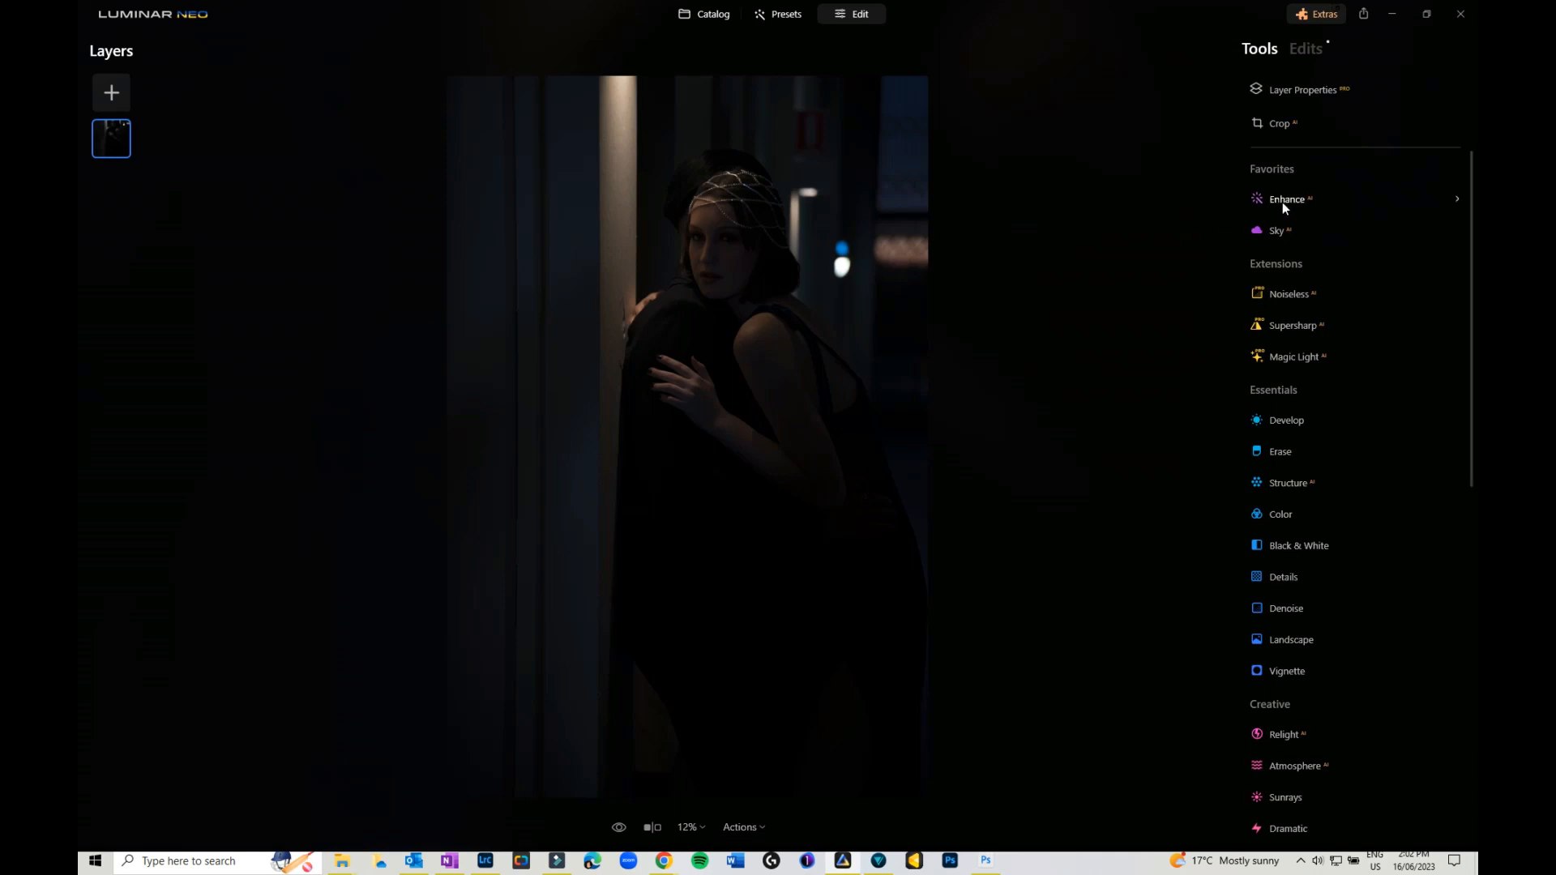
pyautogui.click(1276, 123)
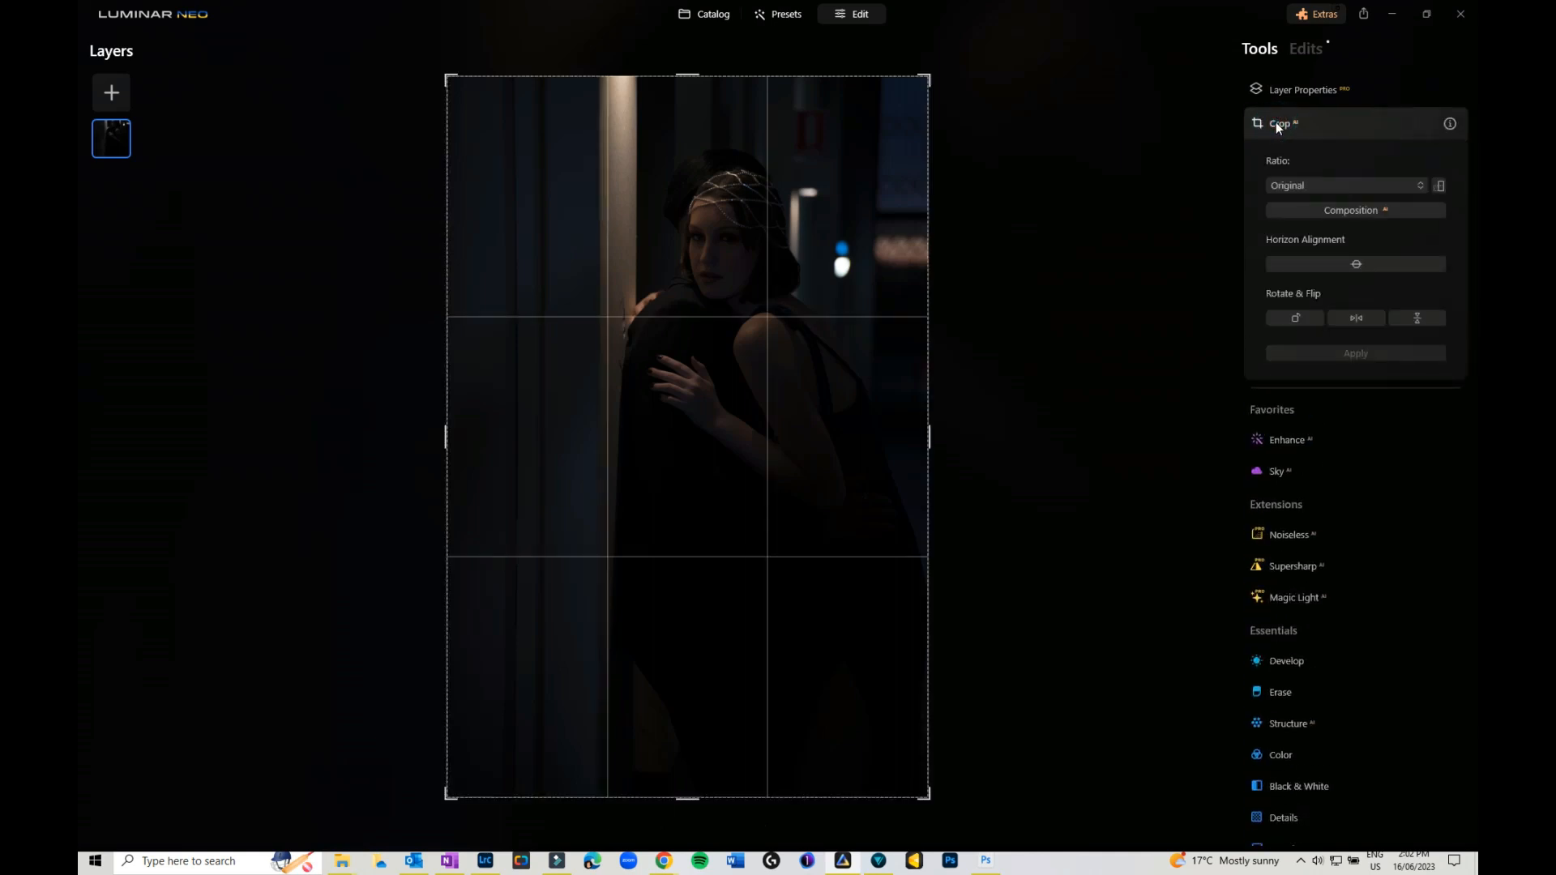
pyautogui.moveTo(962, 60); pyautogui.dragTo(965, 60)
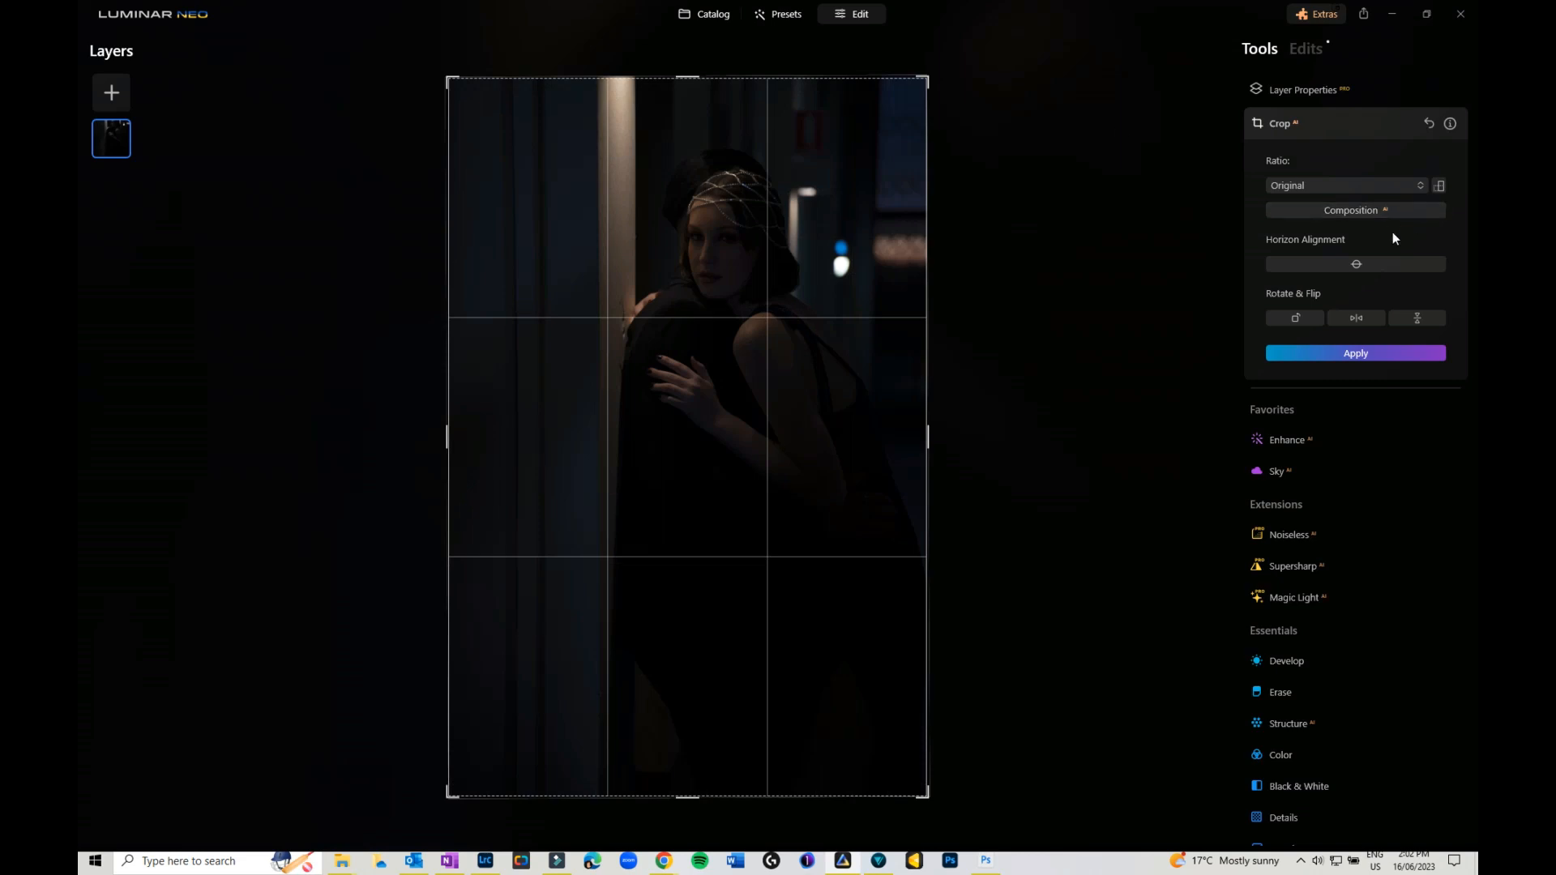
pyautogui.click(1361, 210)
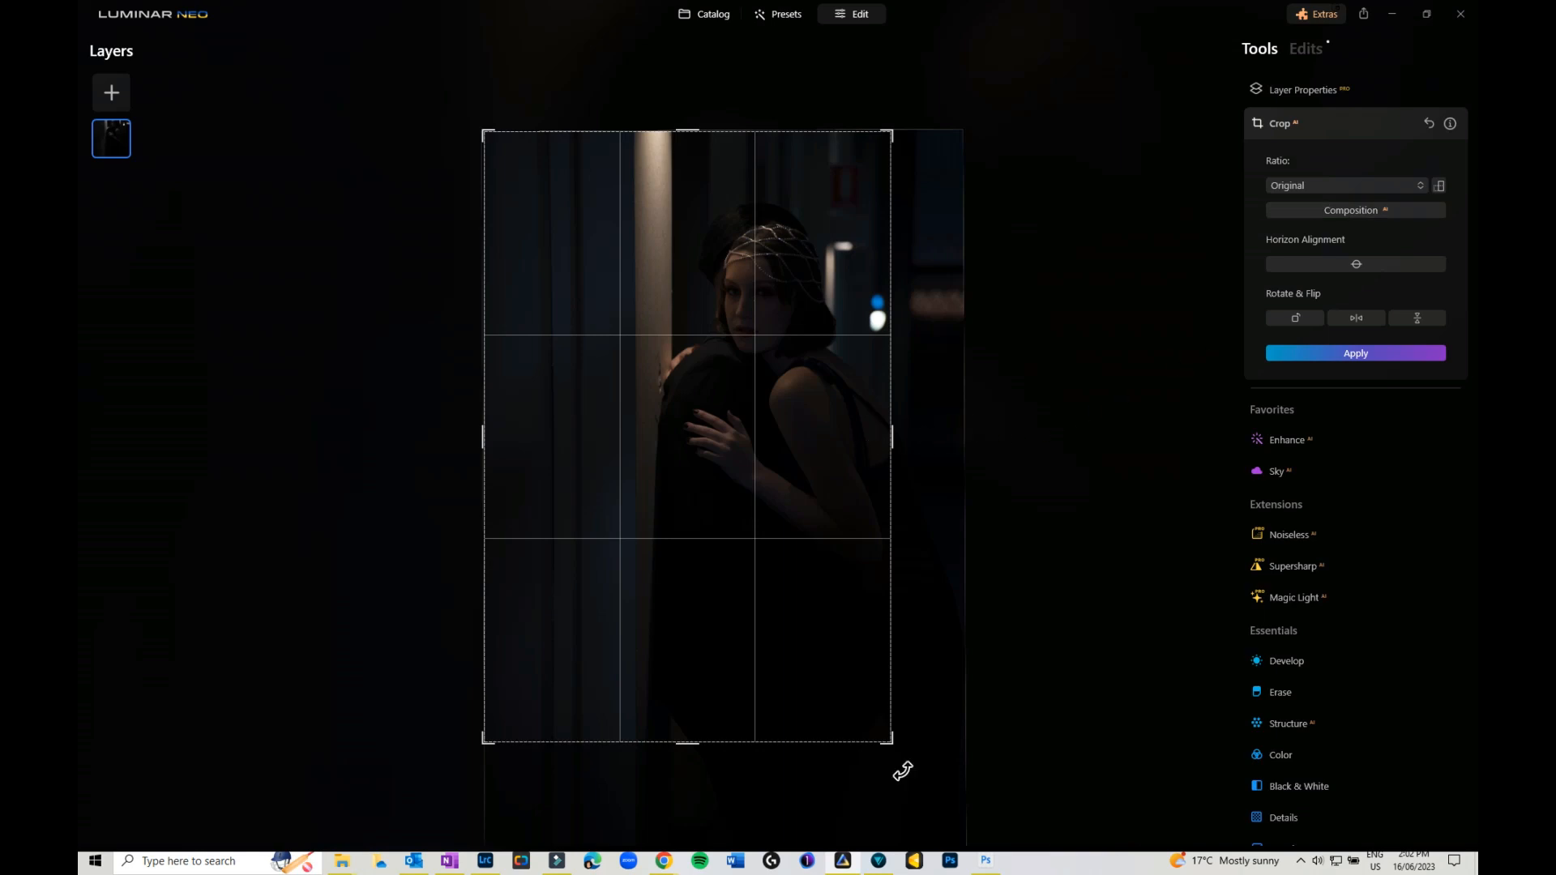
pyautogui.moveTo(848, 638); pyautogui.dragTo(782, 640)
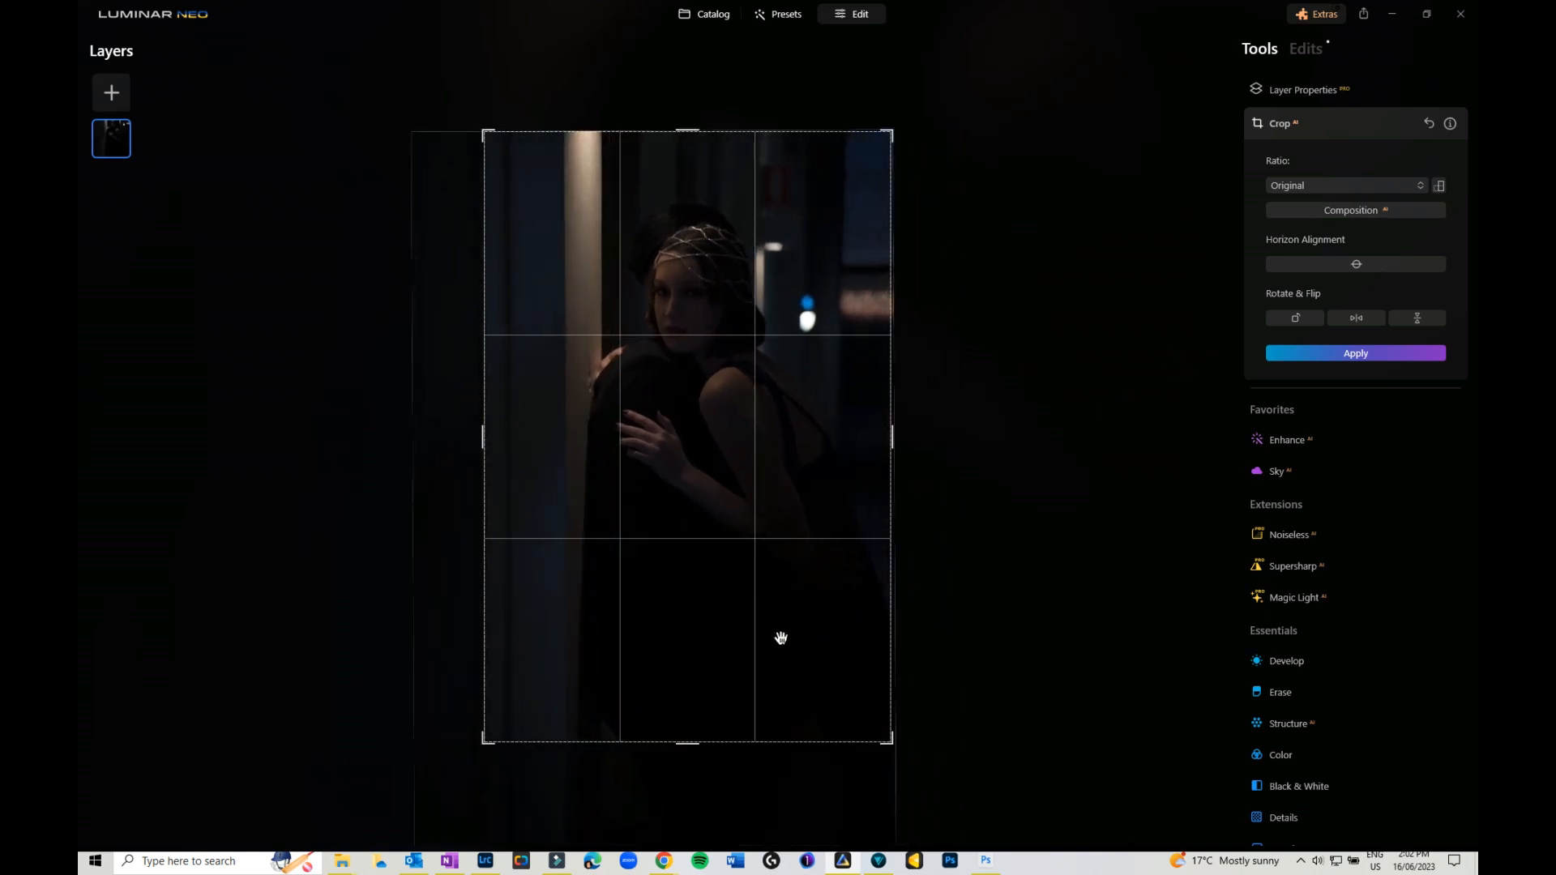
pyautogui.click(1342, 354)
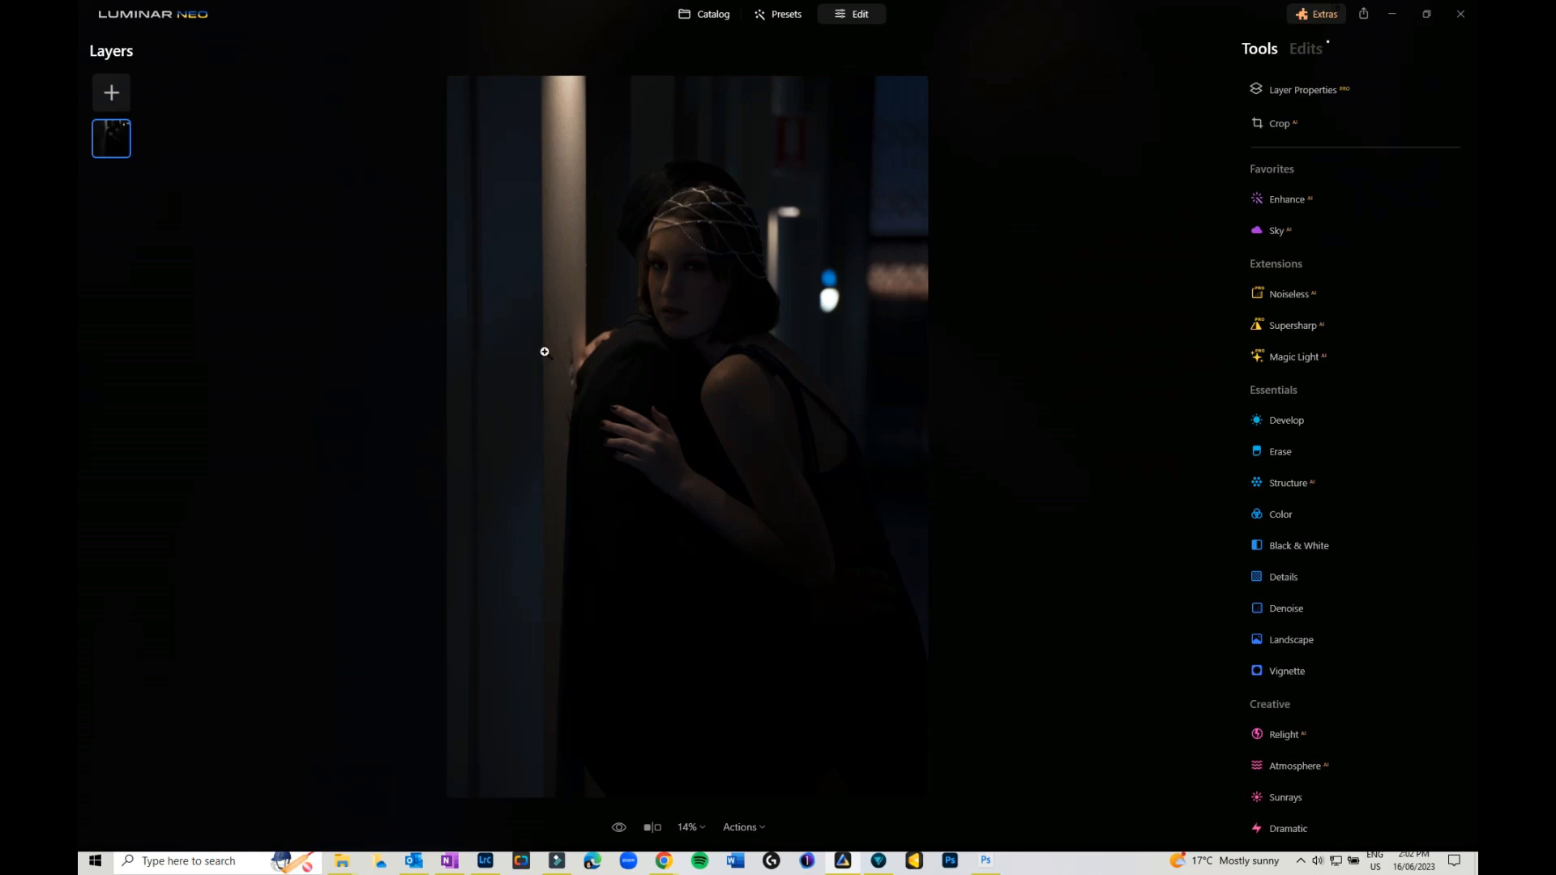
# Step: Inspect the couple and the pillar beside them at 100% zoom for distracting marks
pyautogui.hotkey('ctrl', '=')
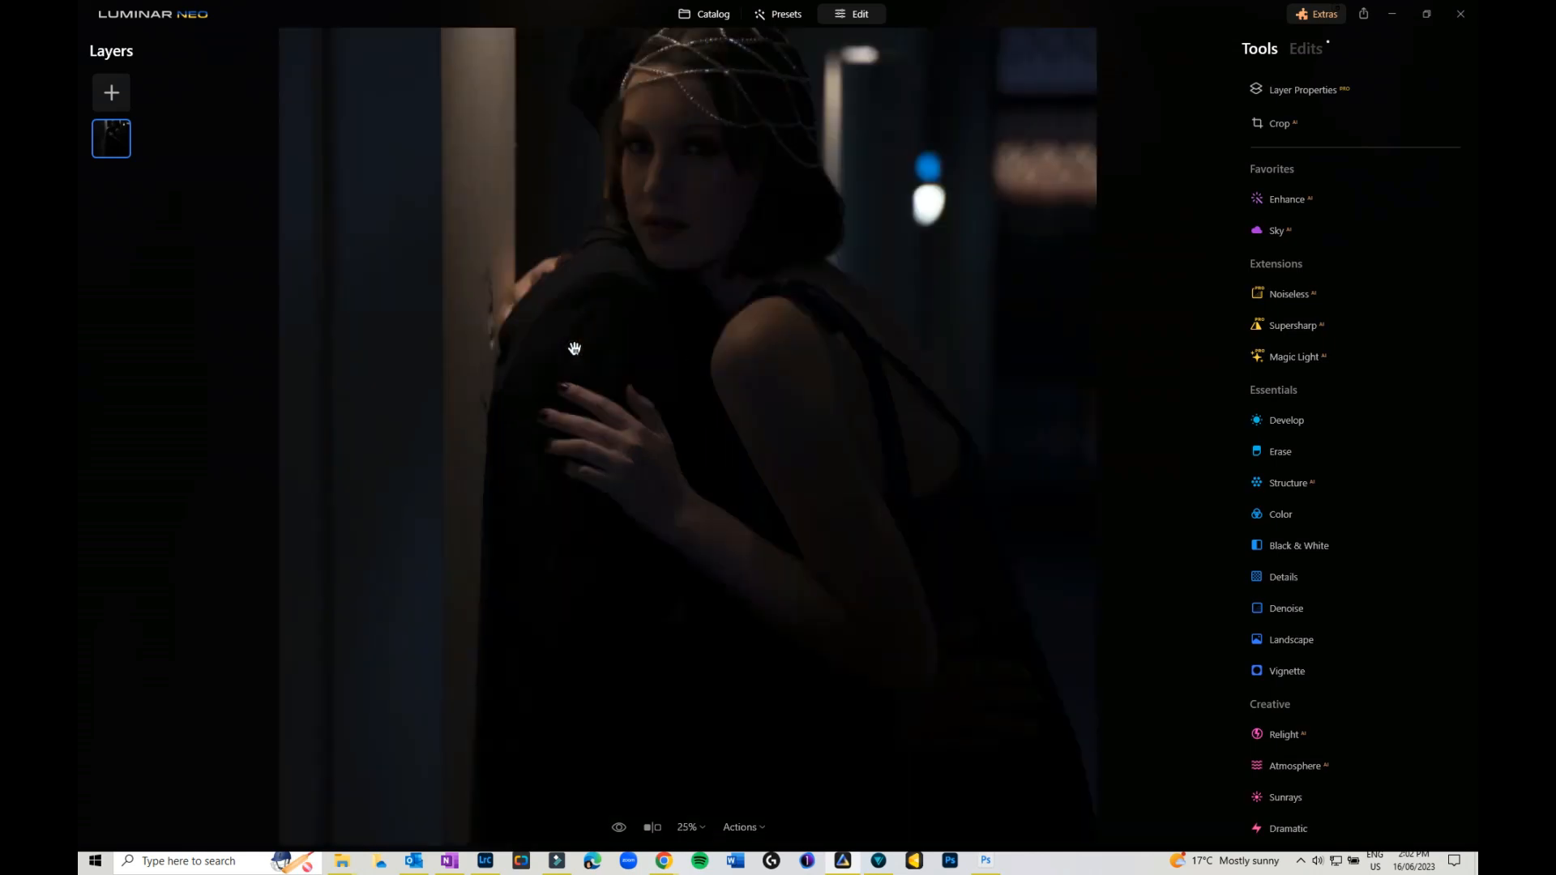
pyautogui.hotkey('ctrl', '=')
pyautogui.moveTo(653, 334); pyautogui.dragTo(937, 395)
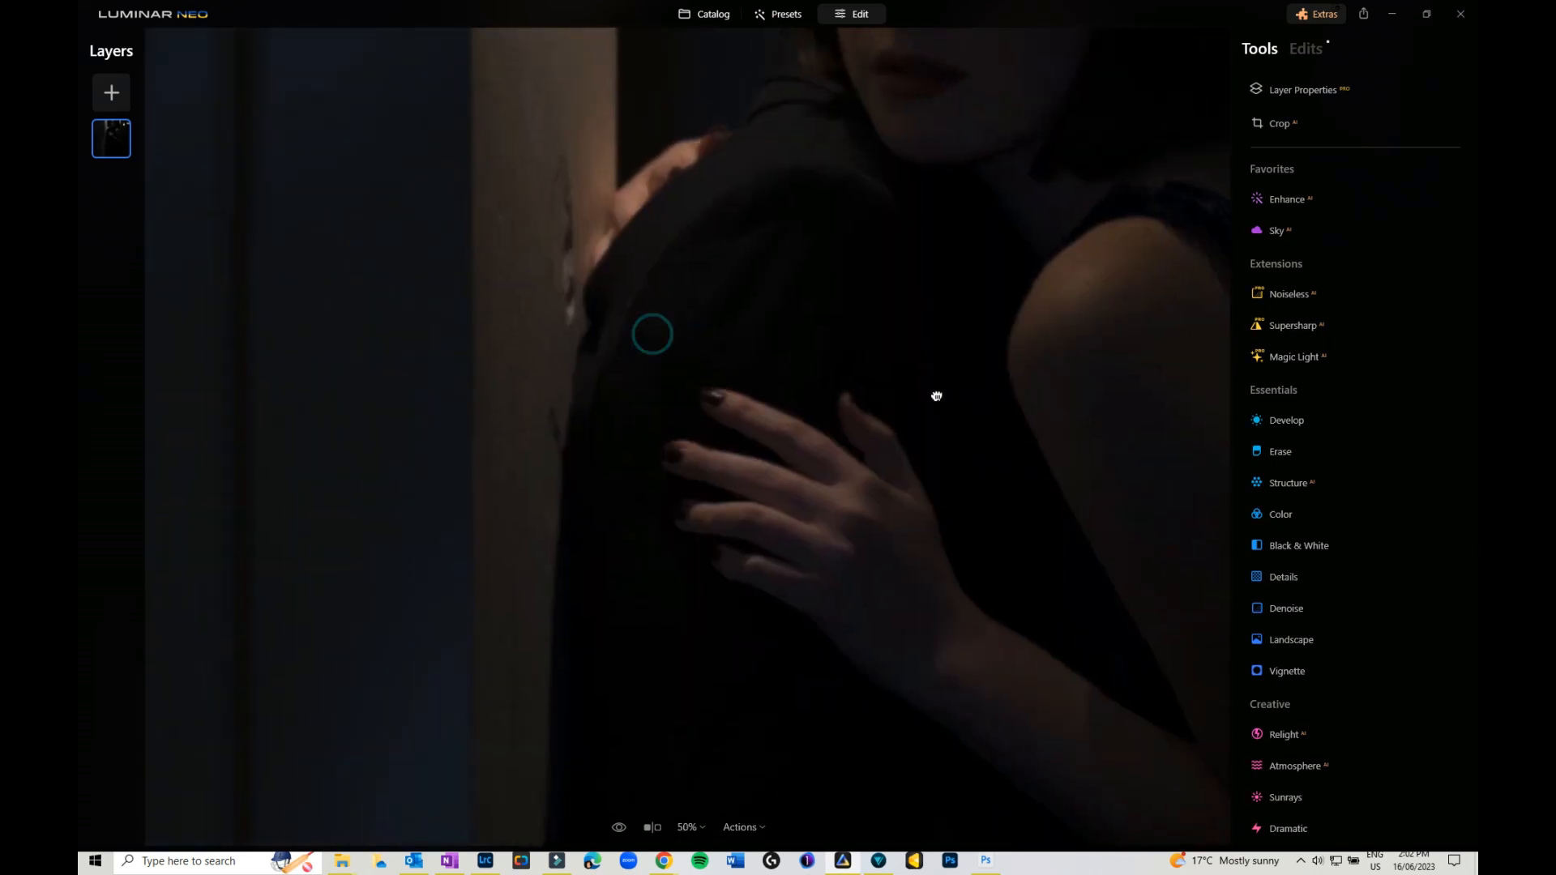
pyautogui.hotkey('ctrl', '0')
pyautogui.click(566, 356)
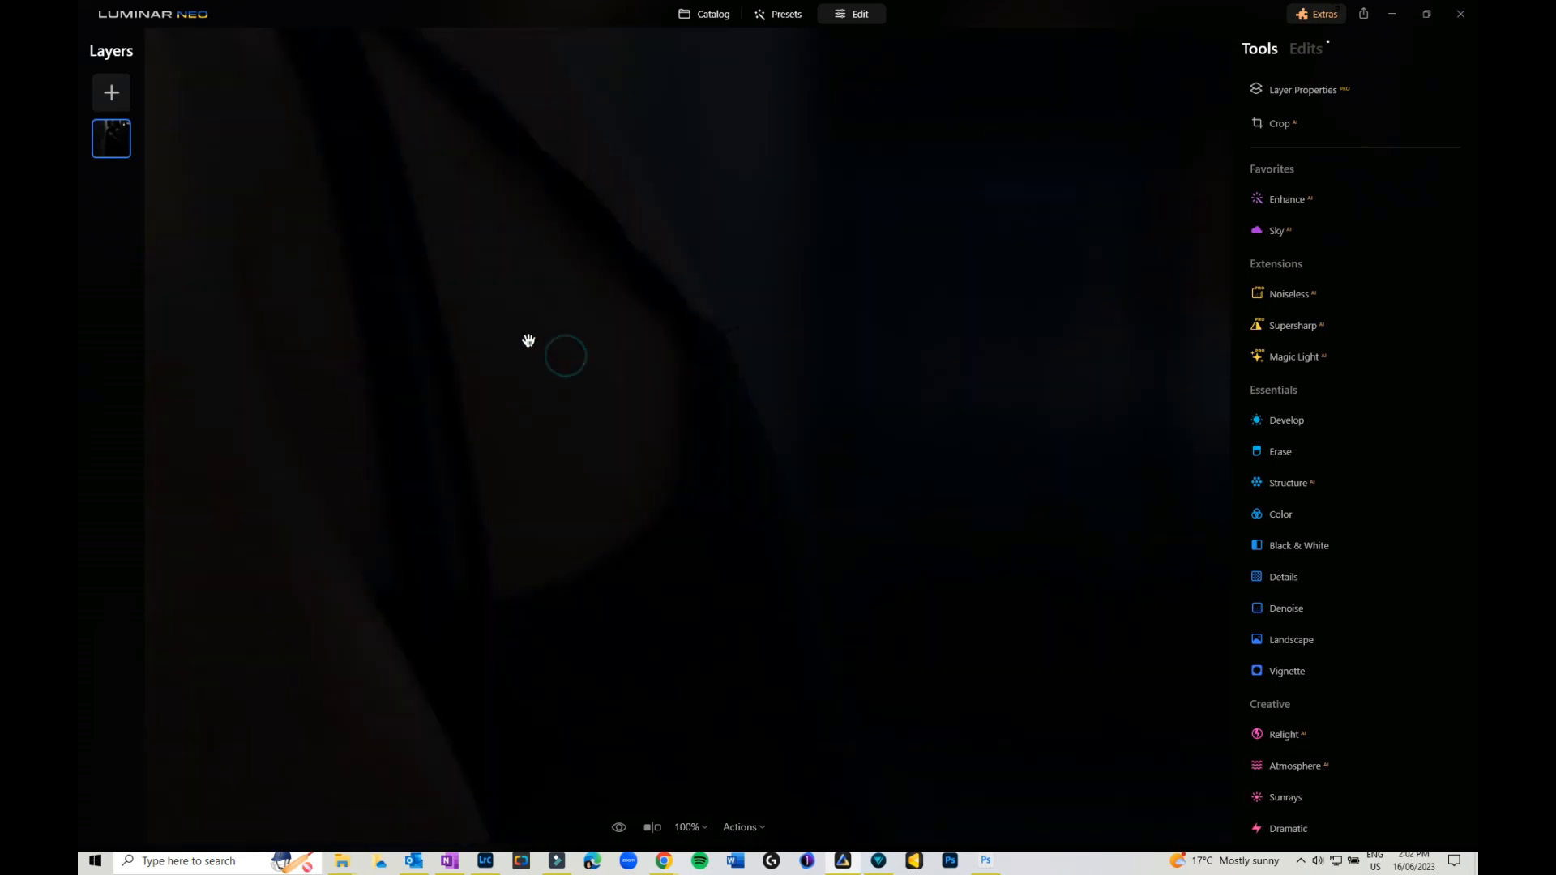
pyautogui.moveTo(491, 309); pyautogui.dragTo(750, 290)
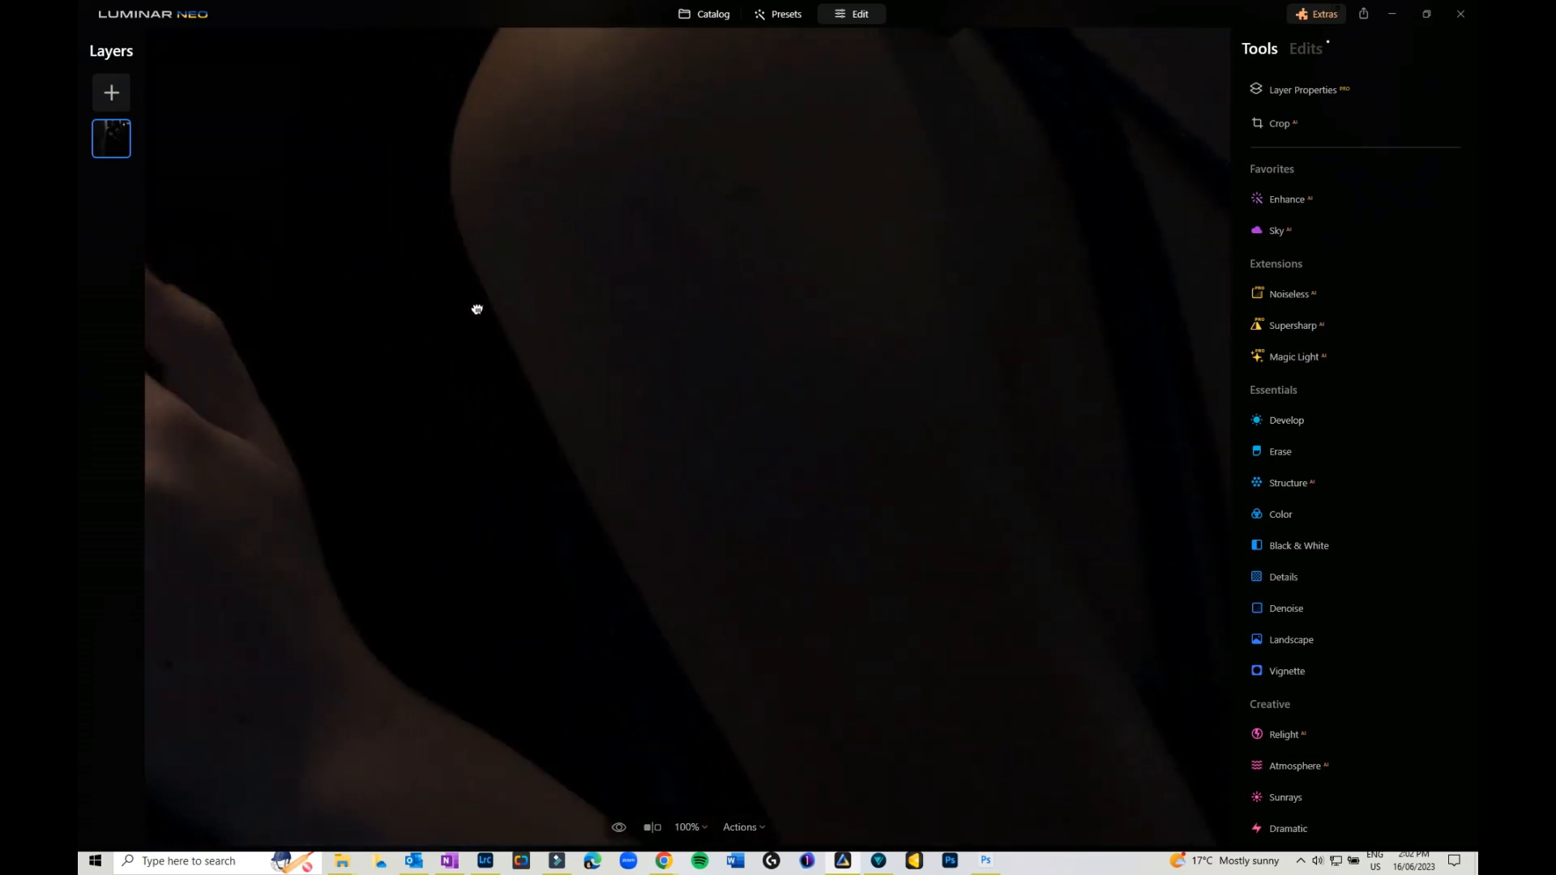
pyautogui.moveTo(476, 306); pyautogui.dragTo(1181, 606)
pyautogui.click(890, 293)
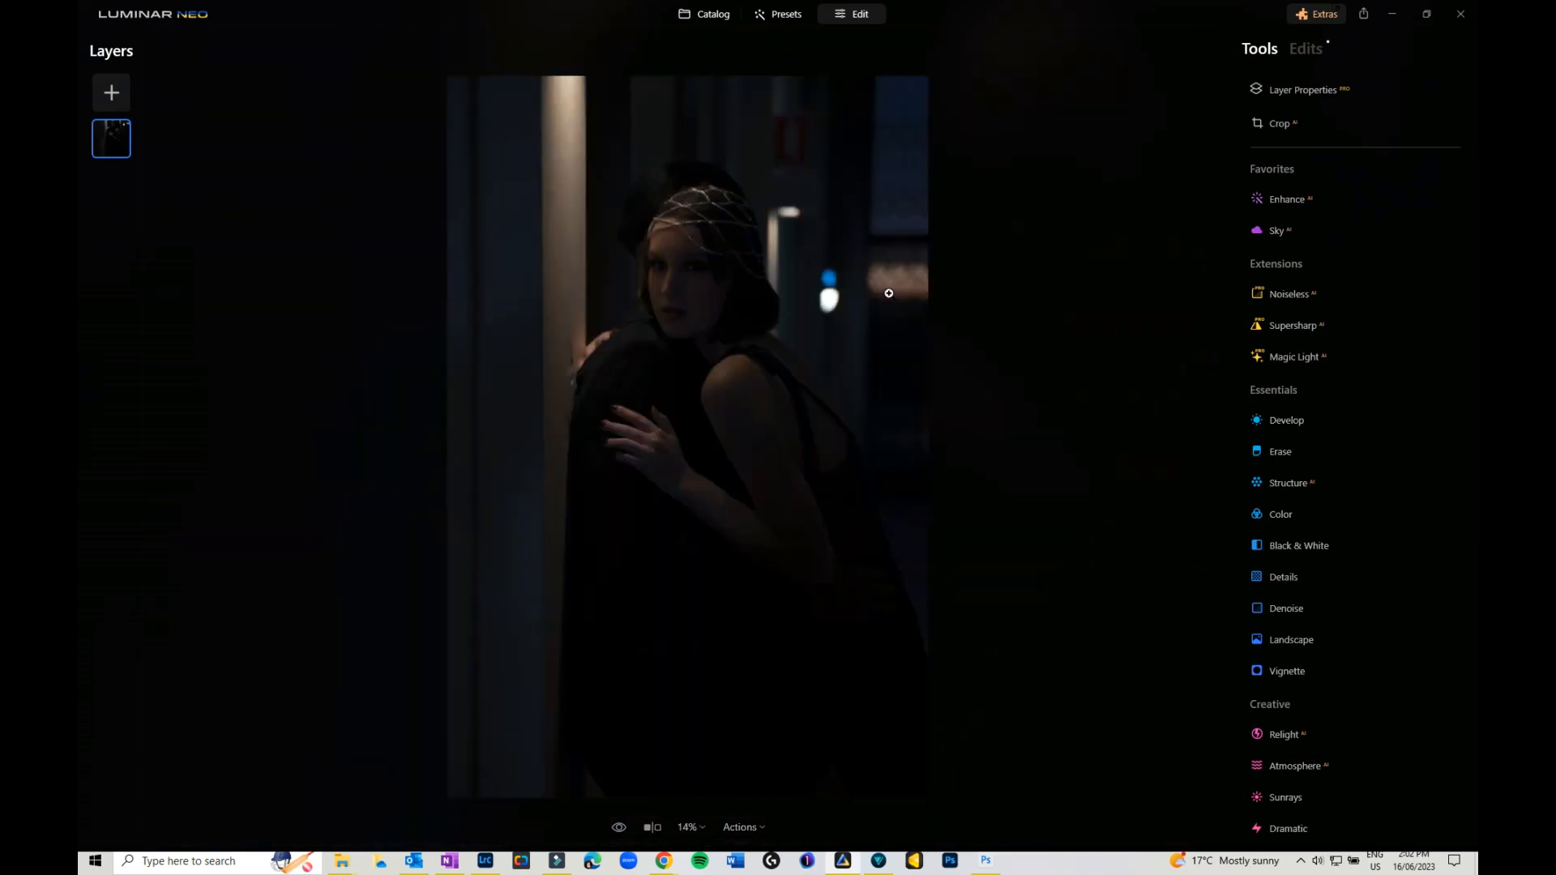
pyautogui.click(572, 340)
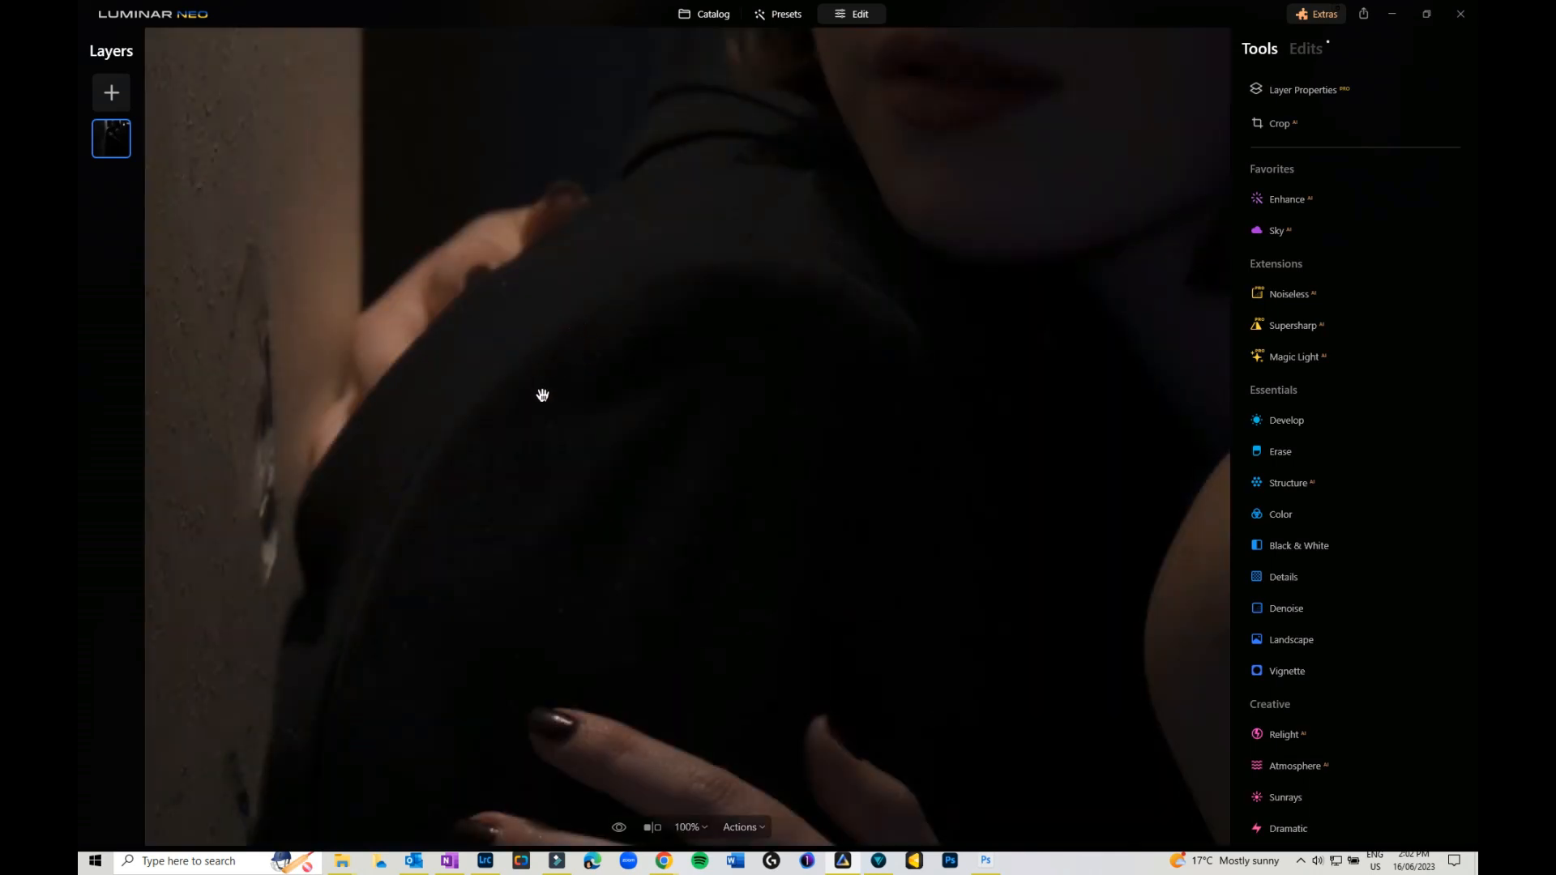
pyautogui.moveTo(543, 393); pyautogui.dragTo(753, 149)
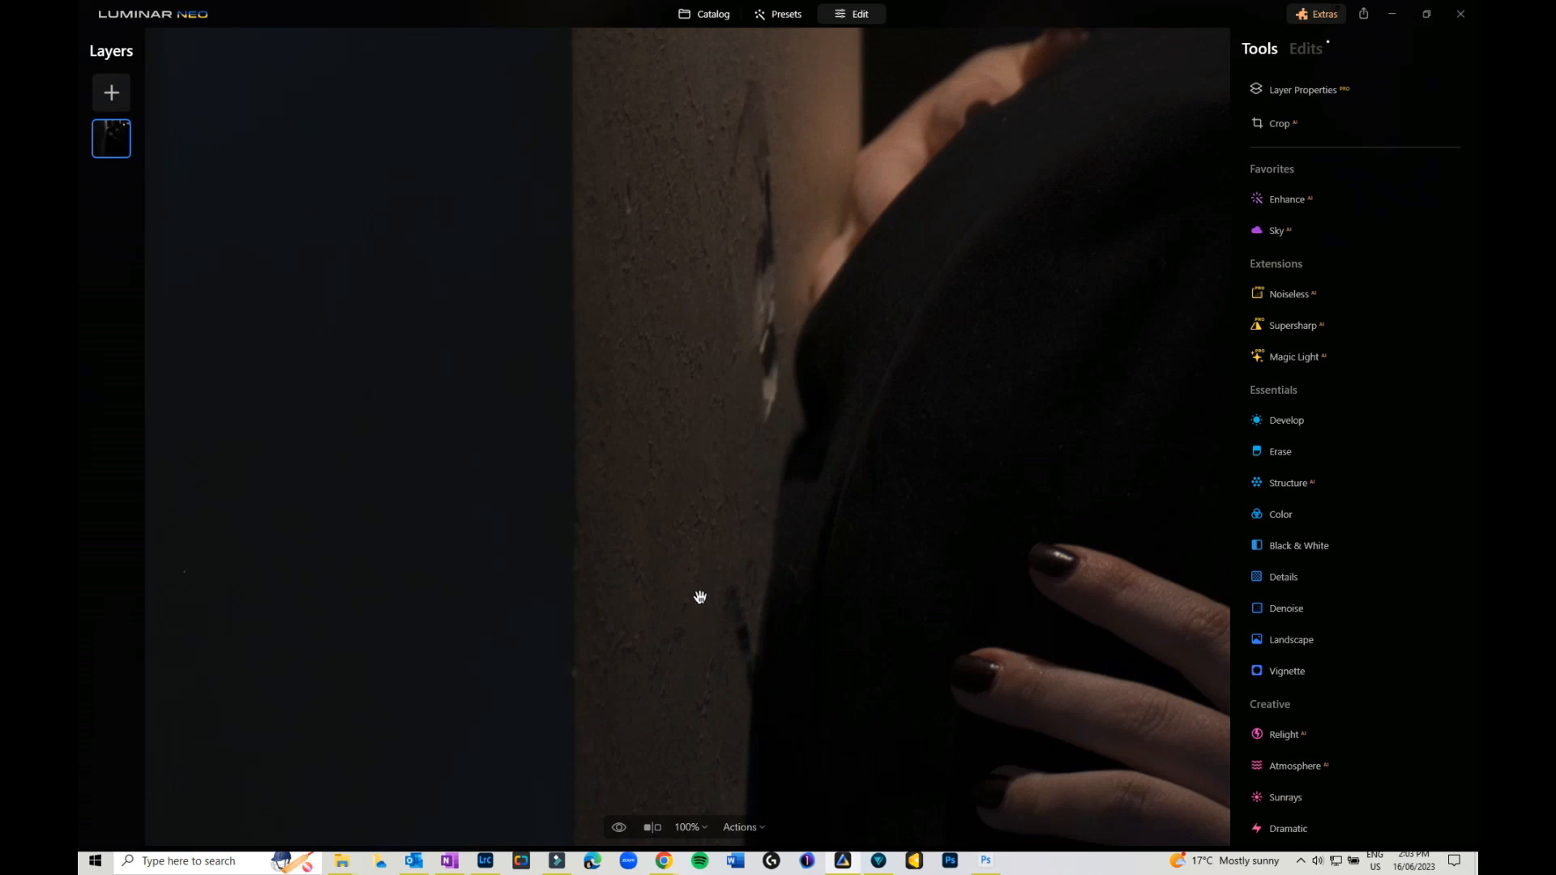
# Step: Erase the small spot and the long scuff on the pillar next to the woman's far hand
pyautogui.click(1274, 452)
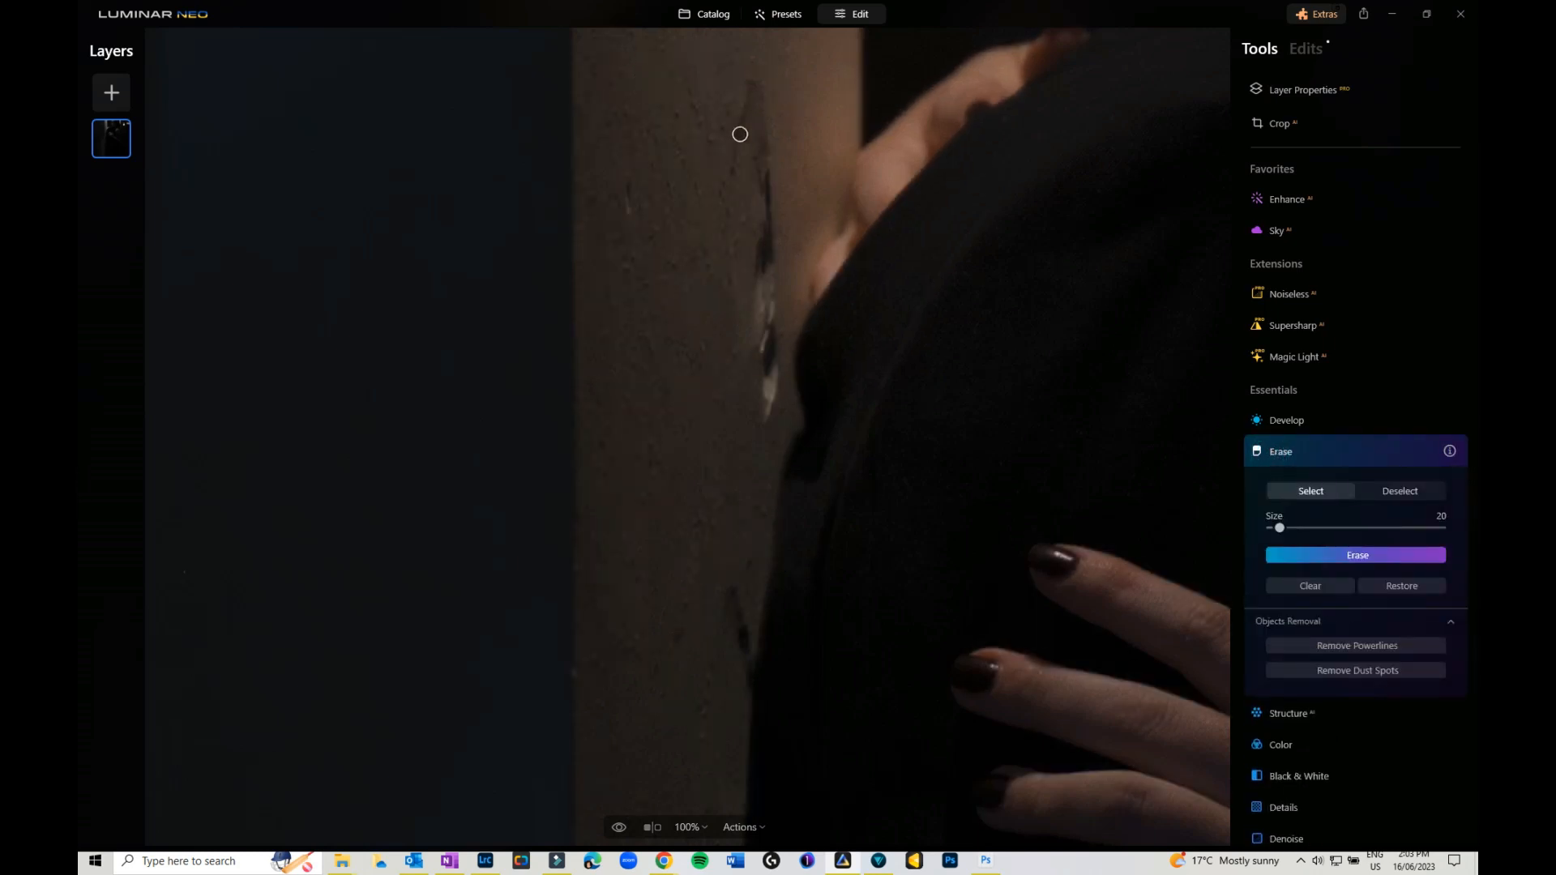
pyautogui.moveTo(630, 178); pyautogui.dragTo(626, 220)
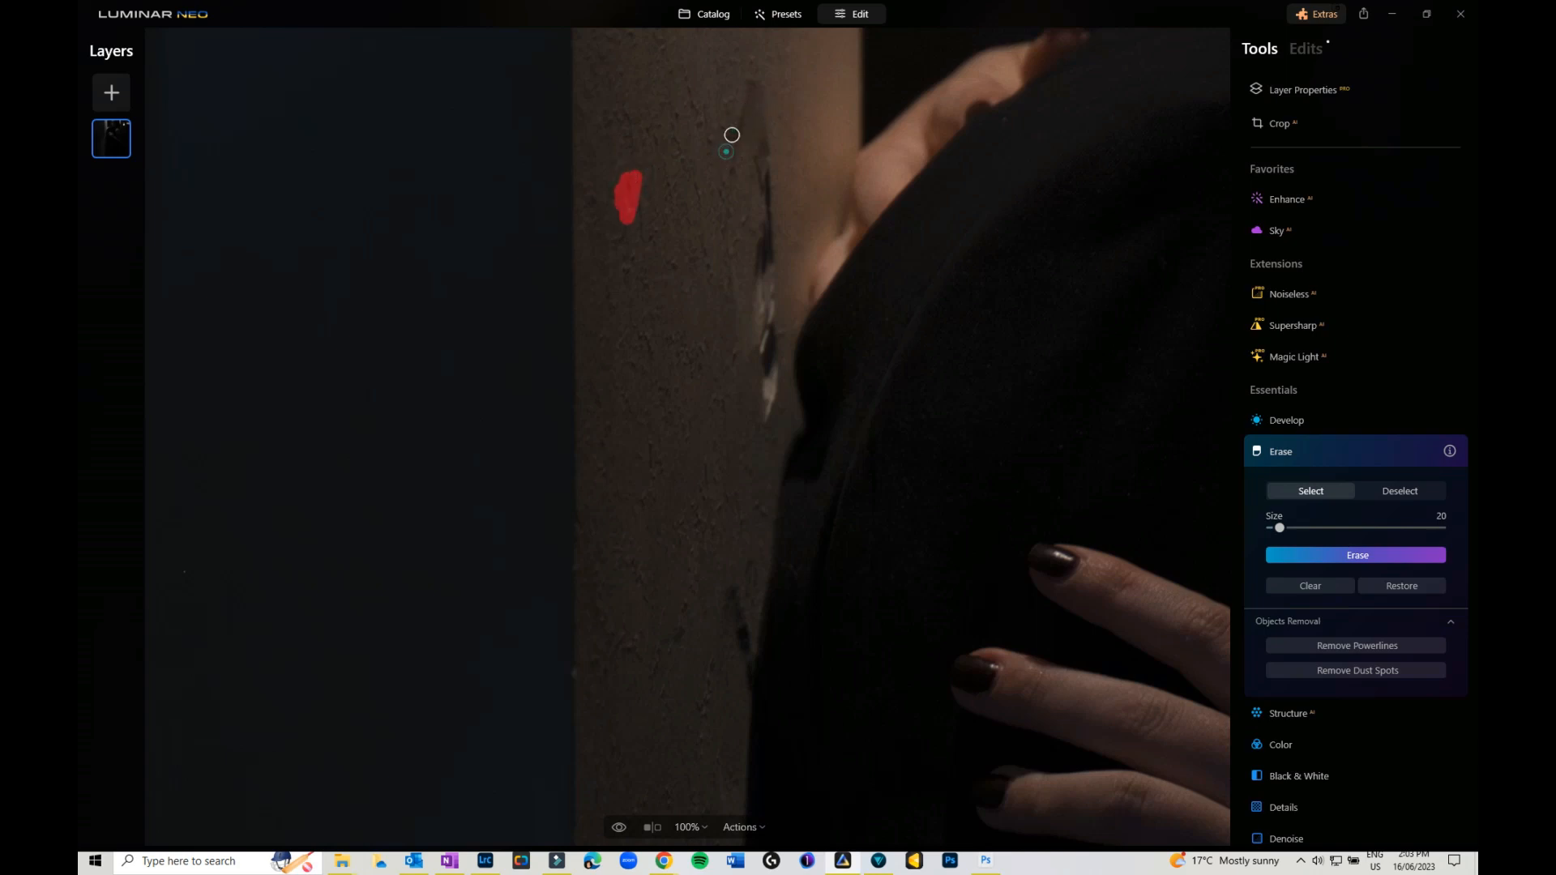
pyautogui.moveTo(729, 139)
pyautogui.mouseDown()
pyautogui.moveTo(763, 113)
pyautogui.moveTo(763, 335)
pyautogui.moveTo(764, 248)
pyautogui.moveTo(779, 334)
pyautogui.moveTo(766, 418)
pyautogui.moveTo(773, 320)
pyautogui.moveTo(758, 419)
pyautogui.moveTo(756, 139)
pyautogui.moveTo(756, 307)
pyautogui.moveTo(765, 152)
pyautogui.moveTo(781, 260)
pyautogui.mouseUp()
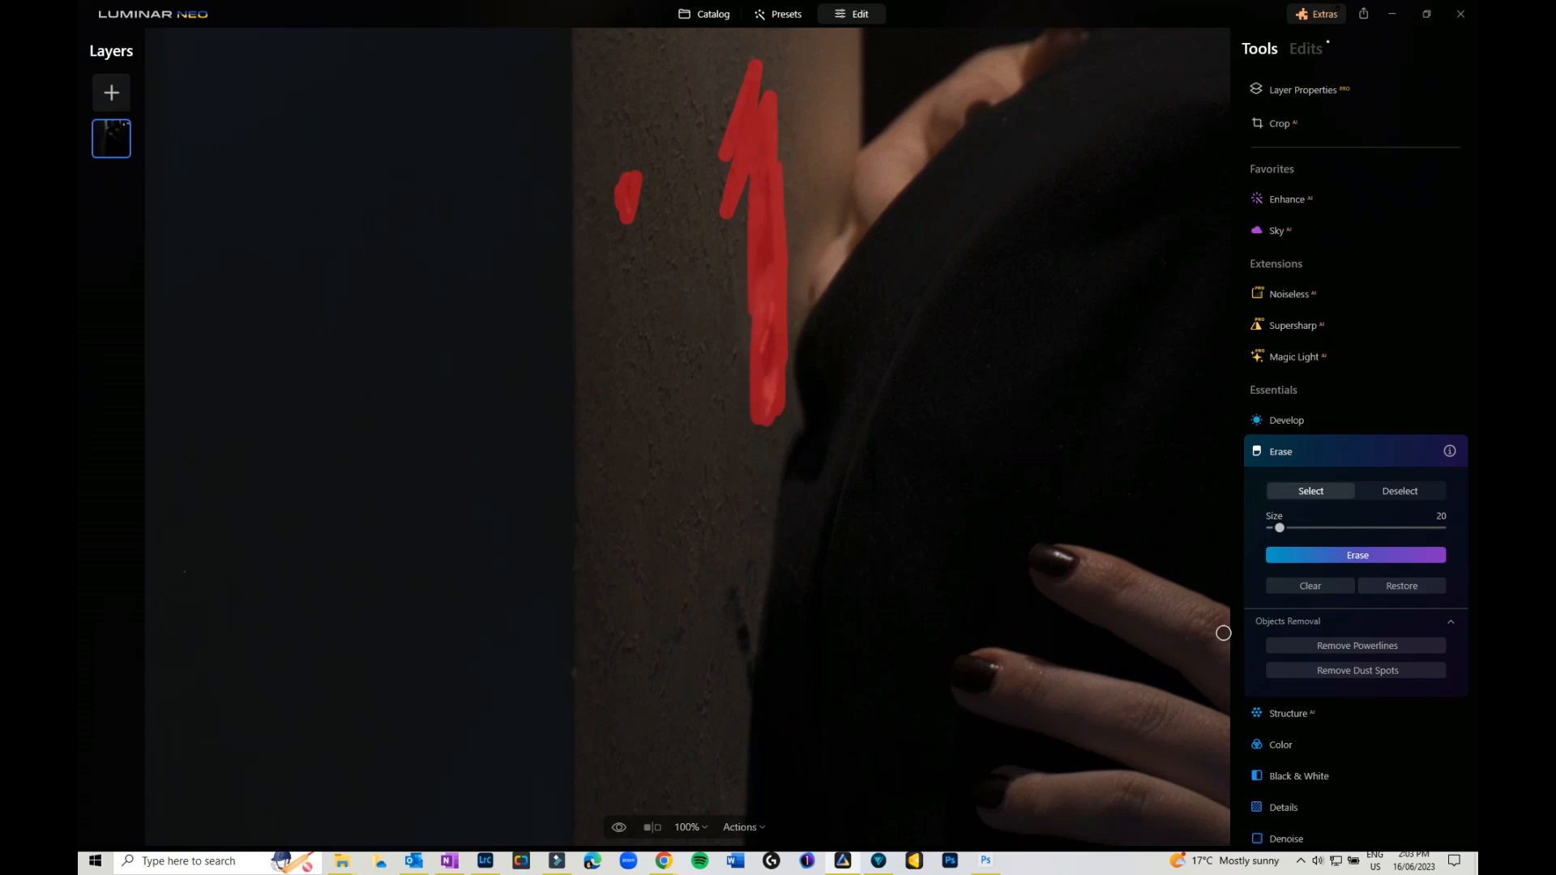
pyautogui.click(1373, 556)
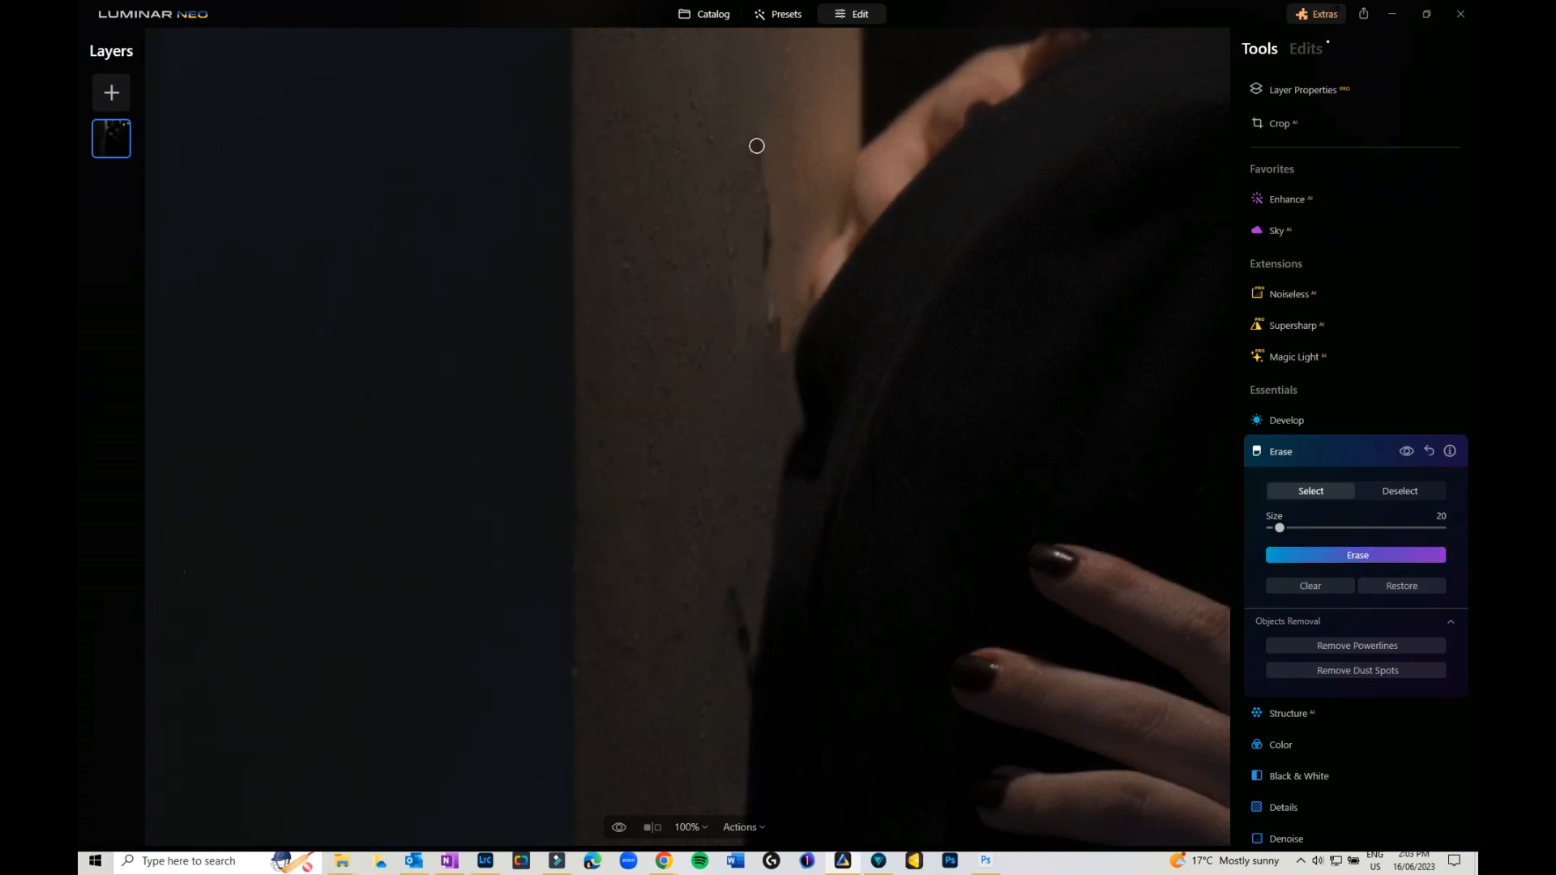
# Step: Erase the leftover traces of the long scuff and the dark mark lower on the pillar's edge
pyautogui.moveTo(755, 143)
pyautogui.mouseDown()
pyautogui.moveTo(777, 211)
pyautogui.moveTo(773, 284)
pyautogui.mouseUp()
pyautogui.moveTo(760, 357)
pyautogui.mouseDown()
pyautogui.moveTo(776, 249)
pyautogui.moveTo(777, 336)
pyautogui.moveTo(750, 142)
pyautogui.moveTo(757, 198)
pyautogui.moveTo(746, 131)
pyautogui.mouseUp()
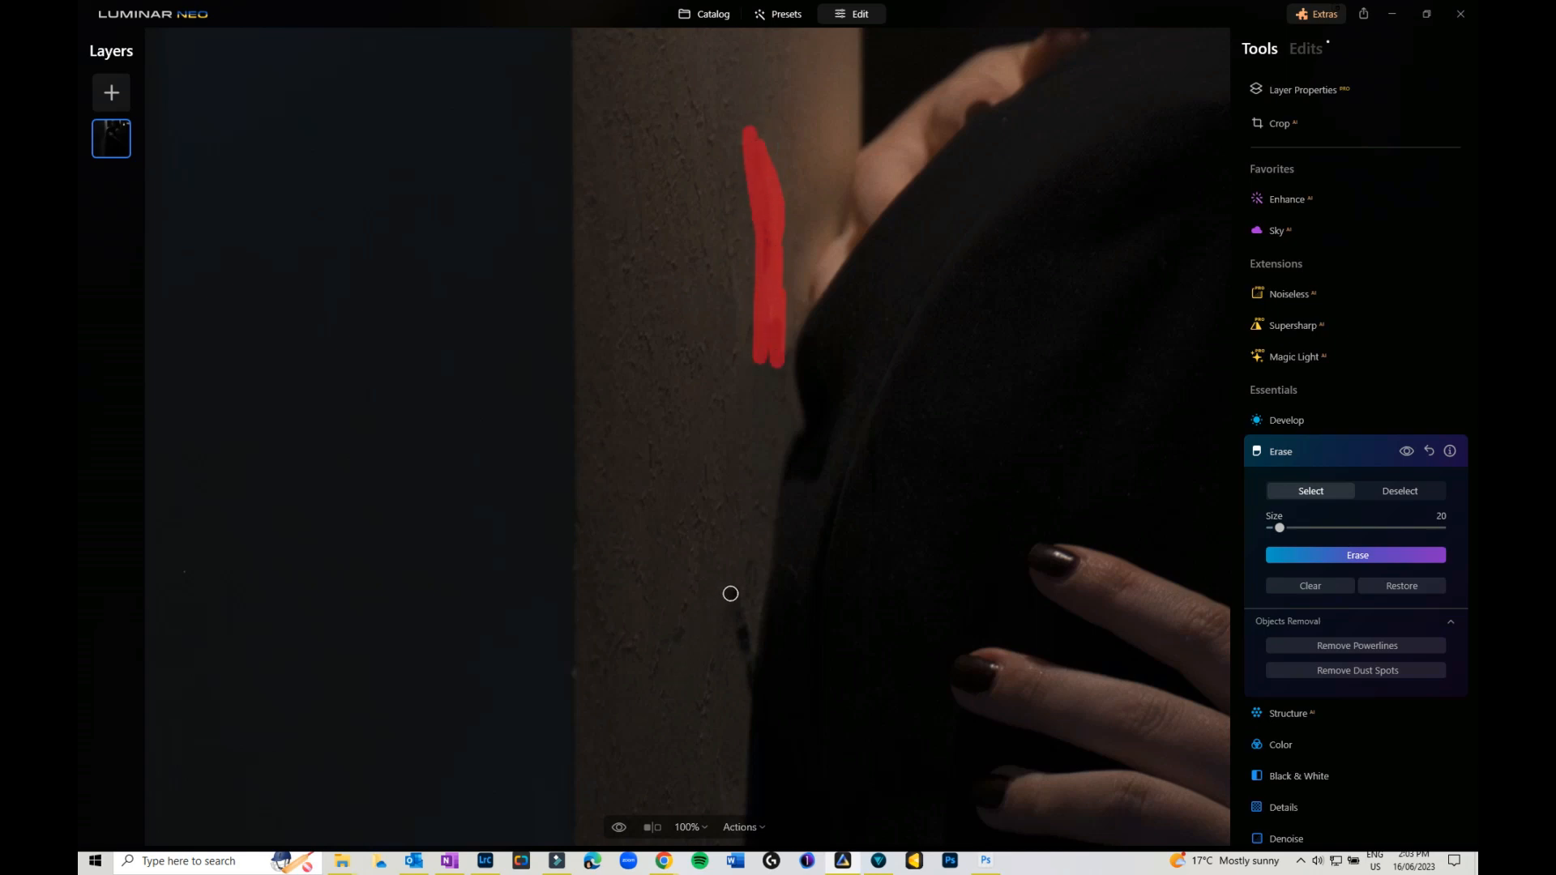
pyautogui.moveTo(730, 591); pyautogui.dragTo(749, 677)
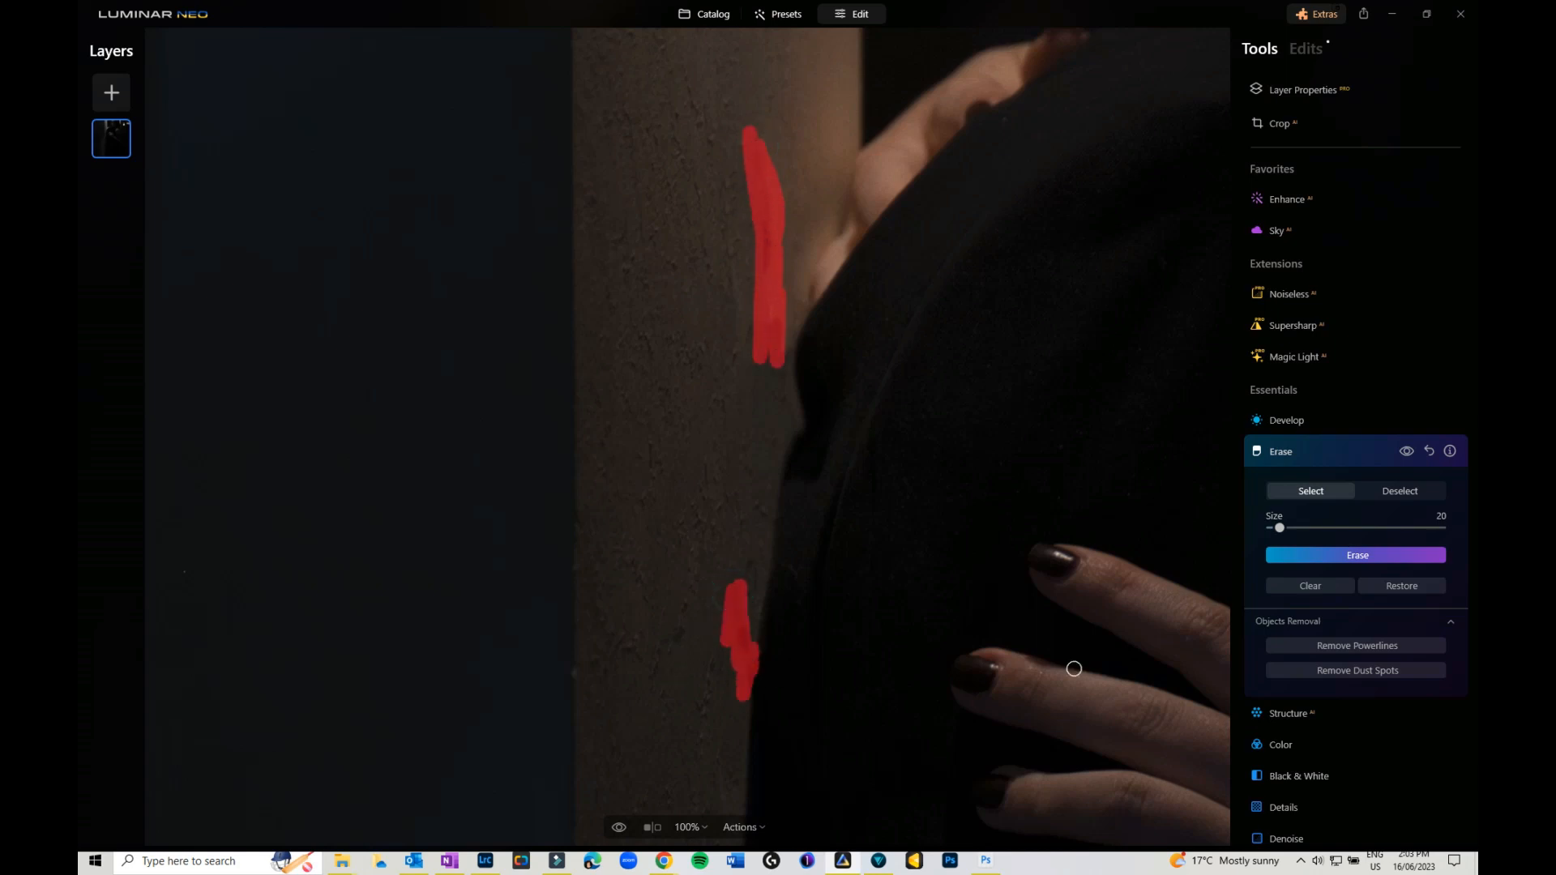
pyautogui.click(1334, 554)
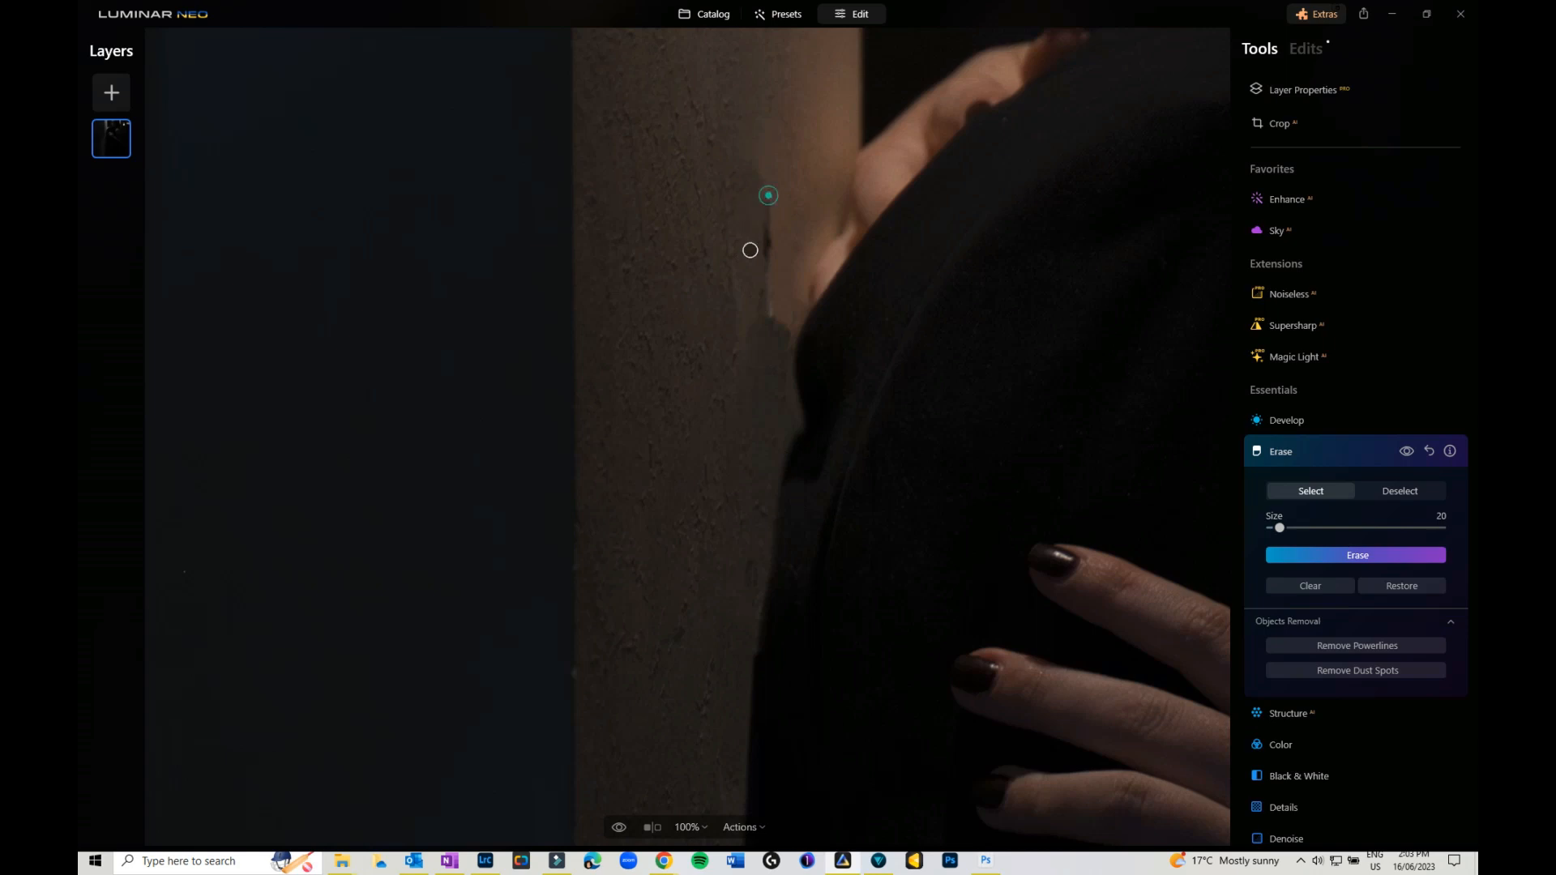
pyautogui.moveTo(748, 247)
pyautogui.mouseDown()
pyautogui.moveTo(766, 332)
pyautogui.moveTo(784, 327)
pyautogui.mouseUp()
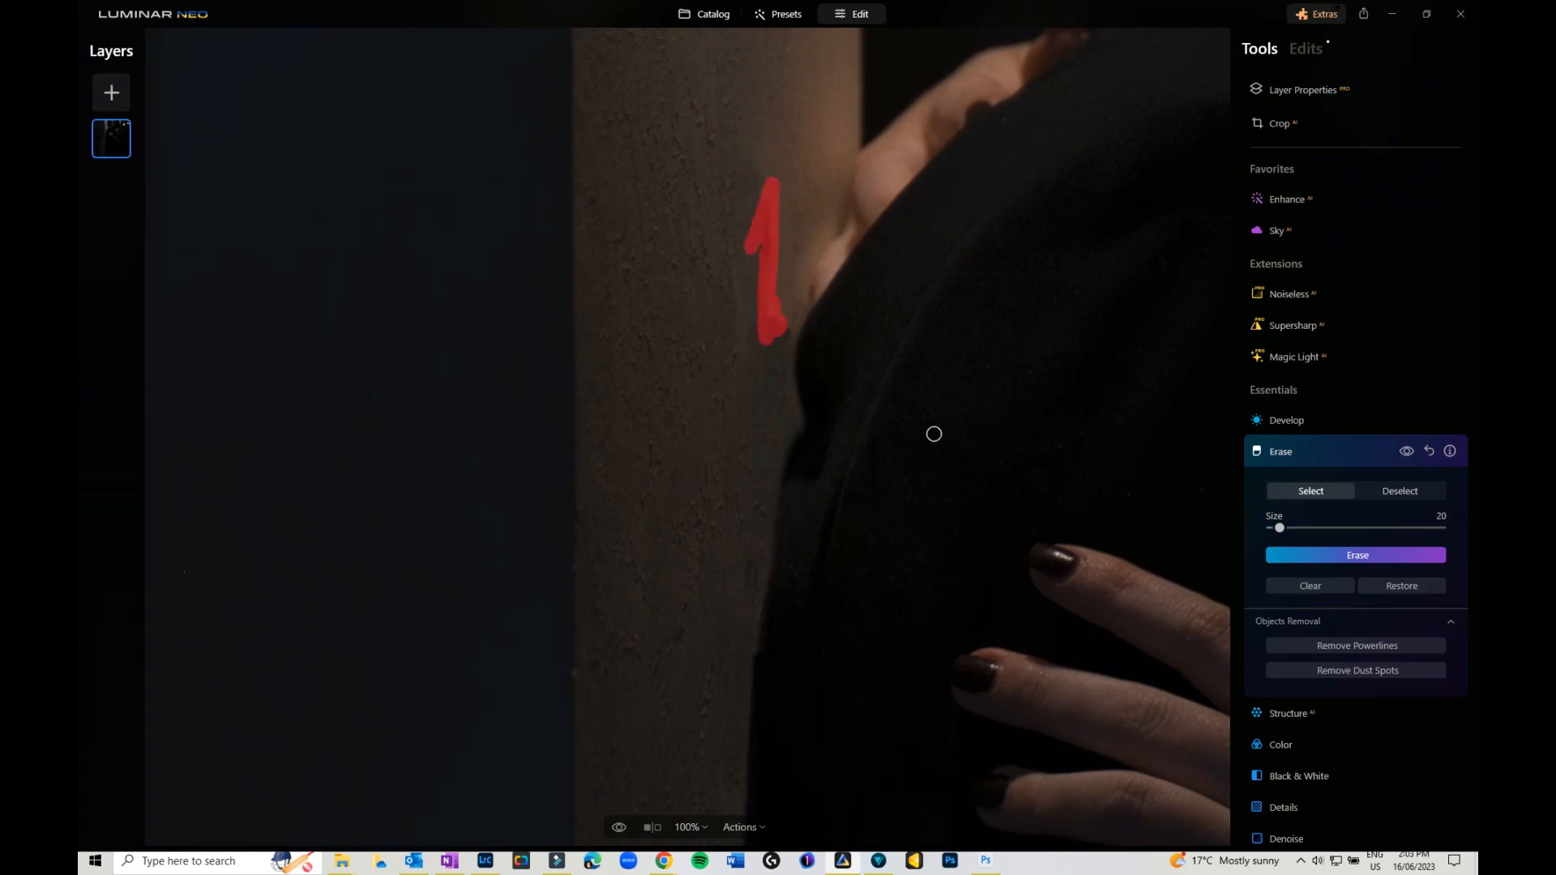
pyautogui.click(1341, 554)
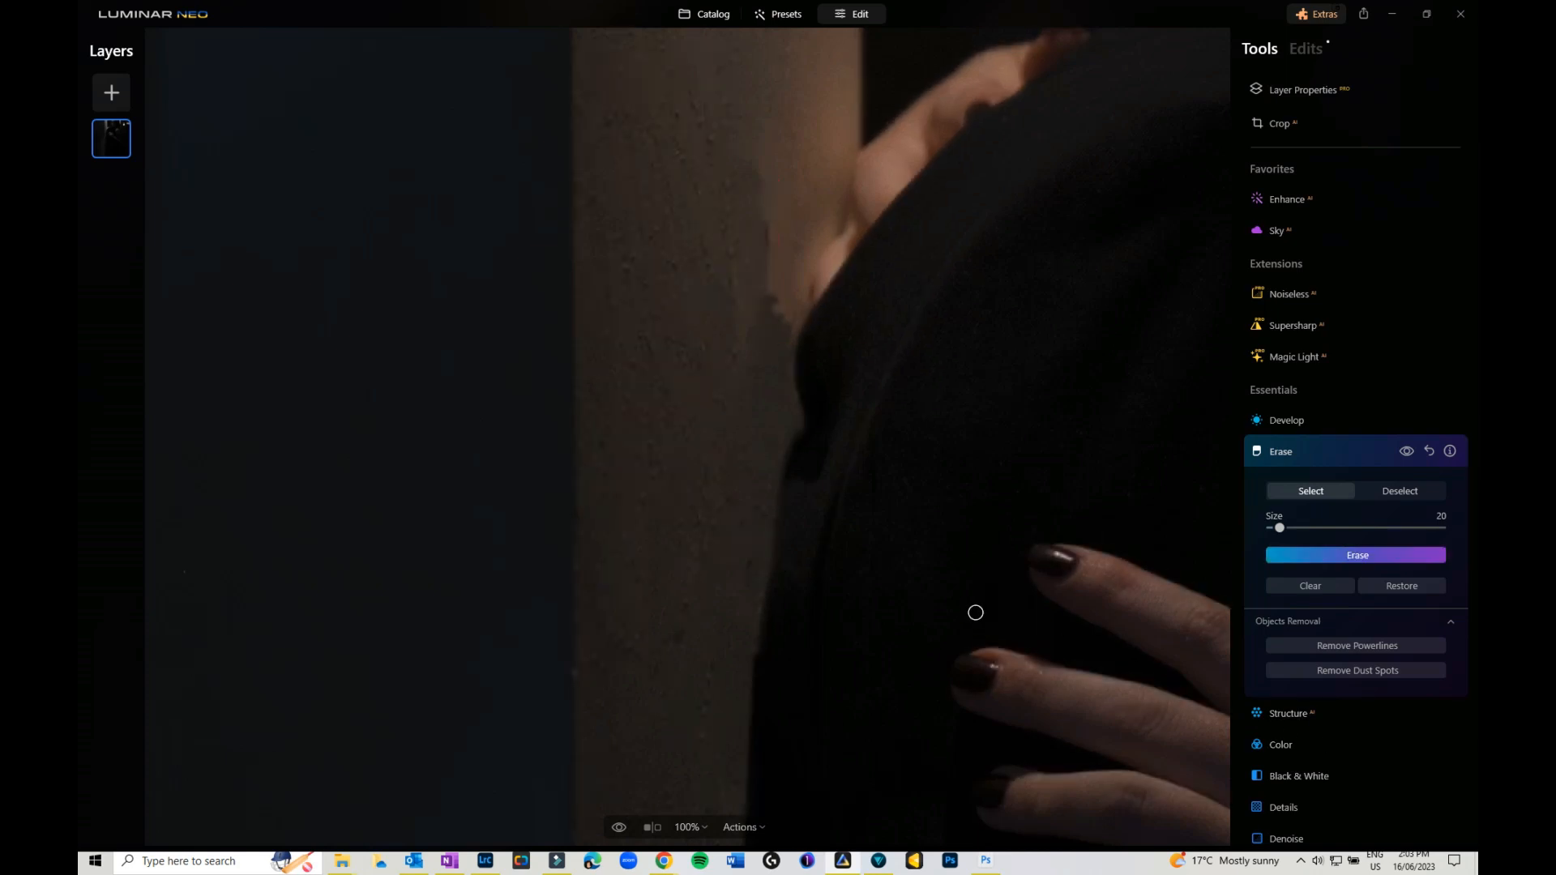
# Step: Brighten the foreground with Relight by setting Brightness Near to 35
pyautogui.hotkey('ctrl', '0')
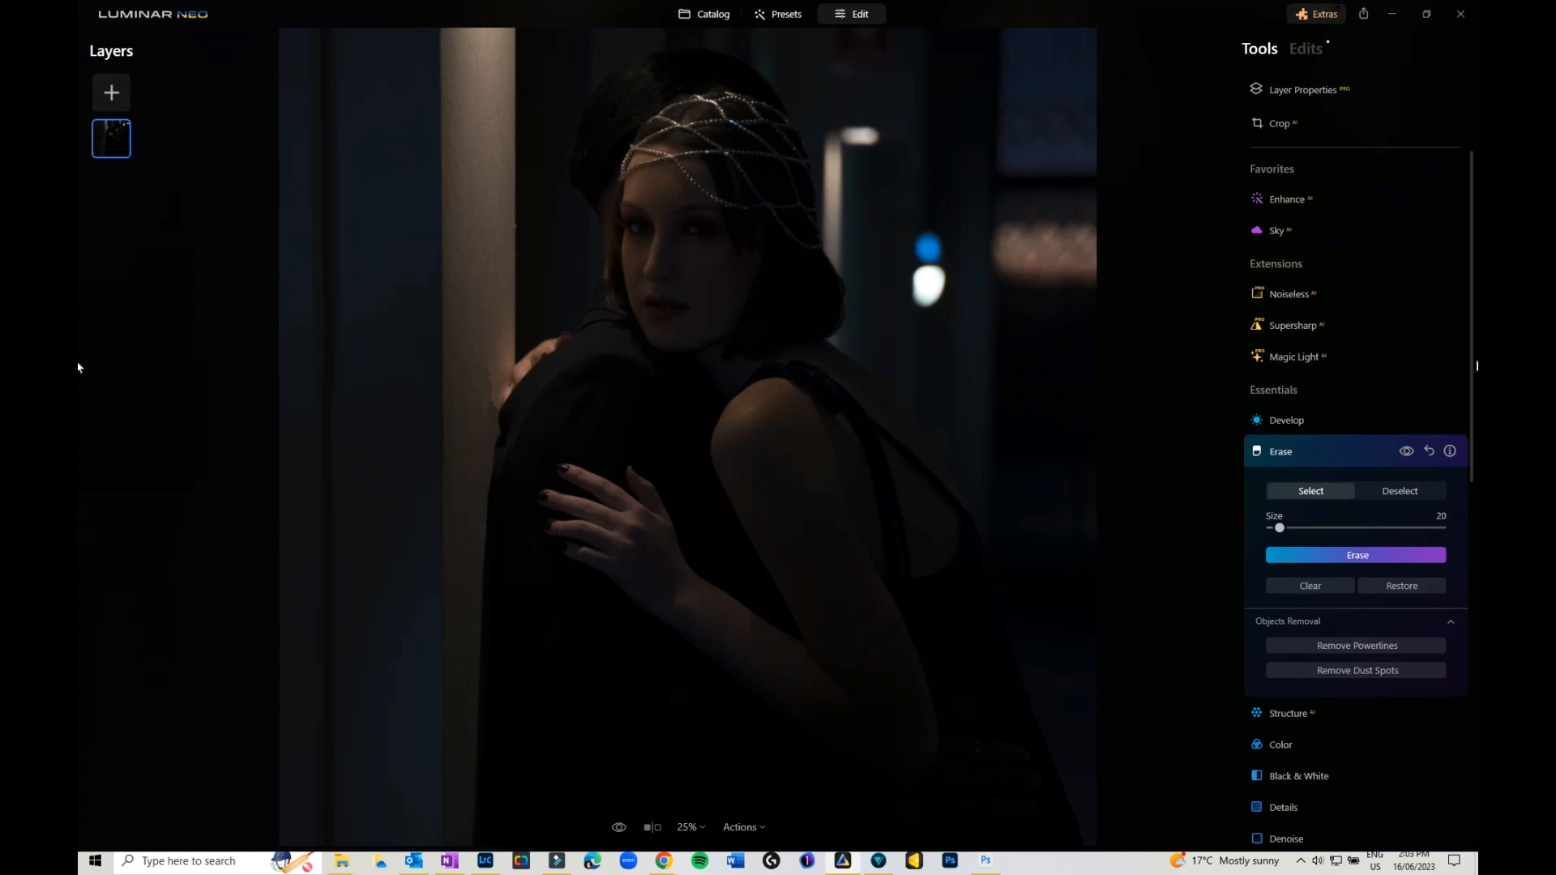
pyautogui.click(1426, 357)
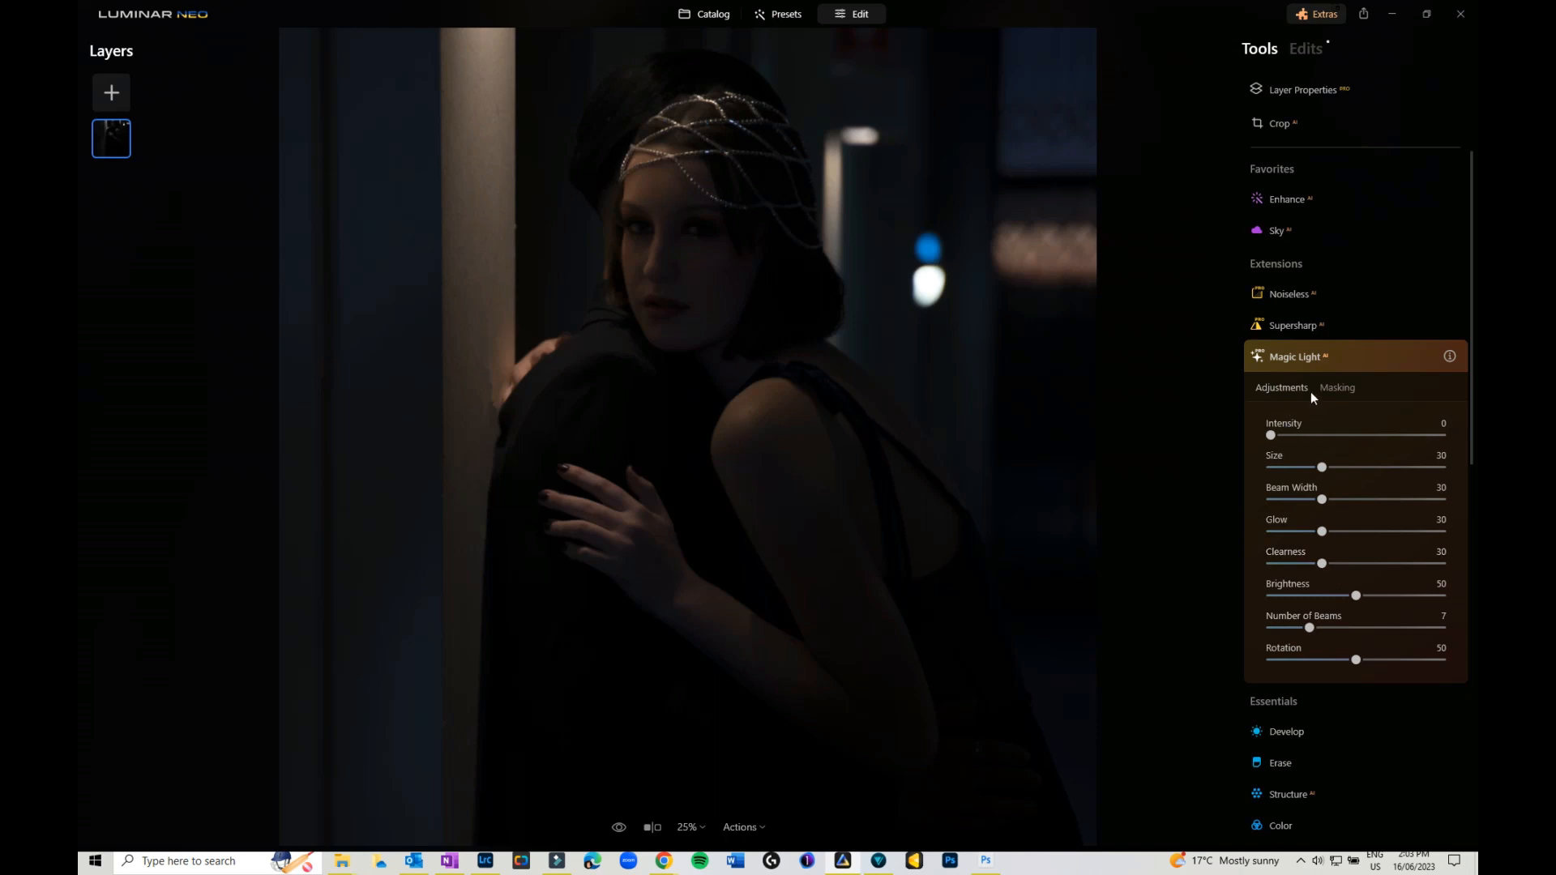
pyautogui.click(1378, 292)
pyautogui.scroll(-5, 1389, 650)
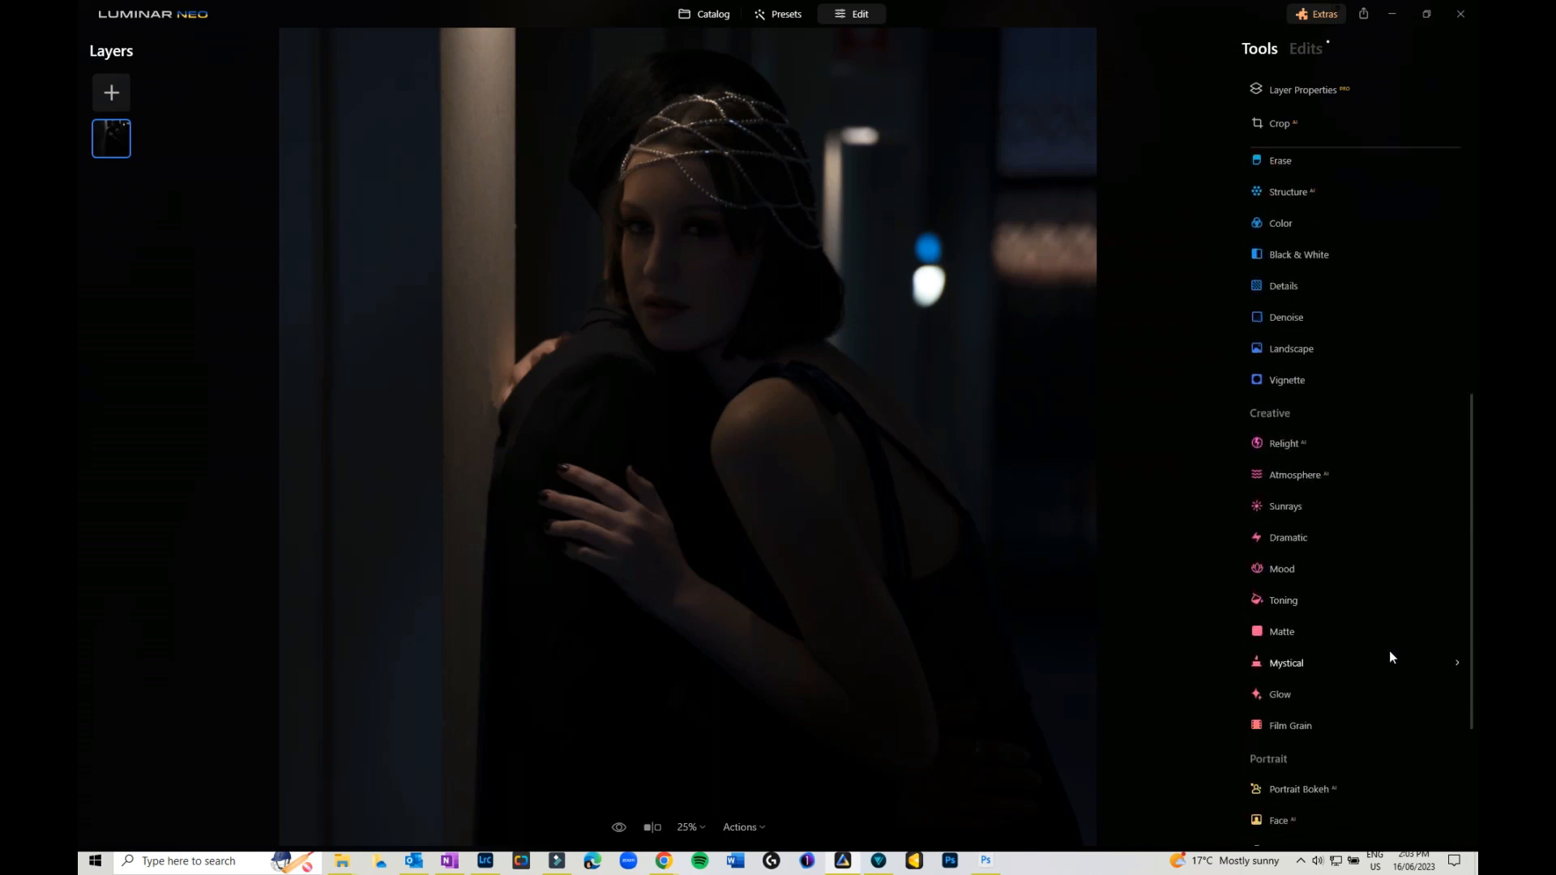
pyautogui.scroll(-1, 1389, 650)
pyautogui.click(1272, 413)
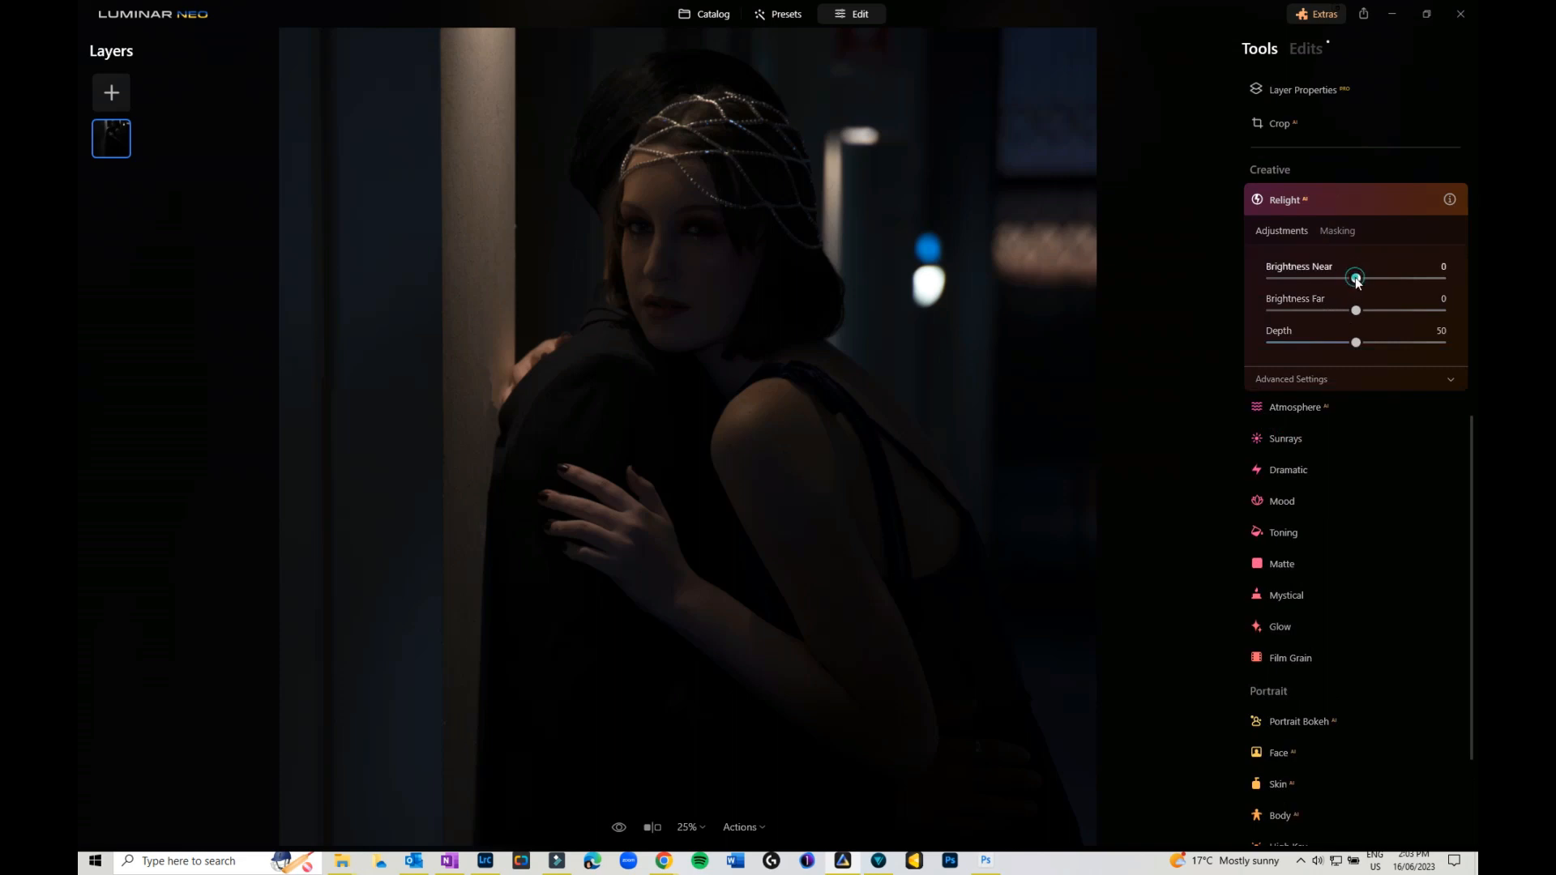
pyautogui.moveTo(1356, 278); pyautogui.dragTo(1383, 279)
# Step: Limit the Relight effect to the woman by painting a brush mask from her face, and raise Brightness Near further
pyautogui.click(1334, 231)
pyautogui.click(1291, 258)
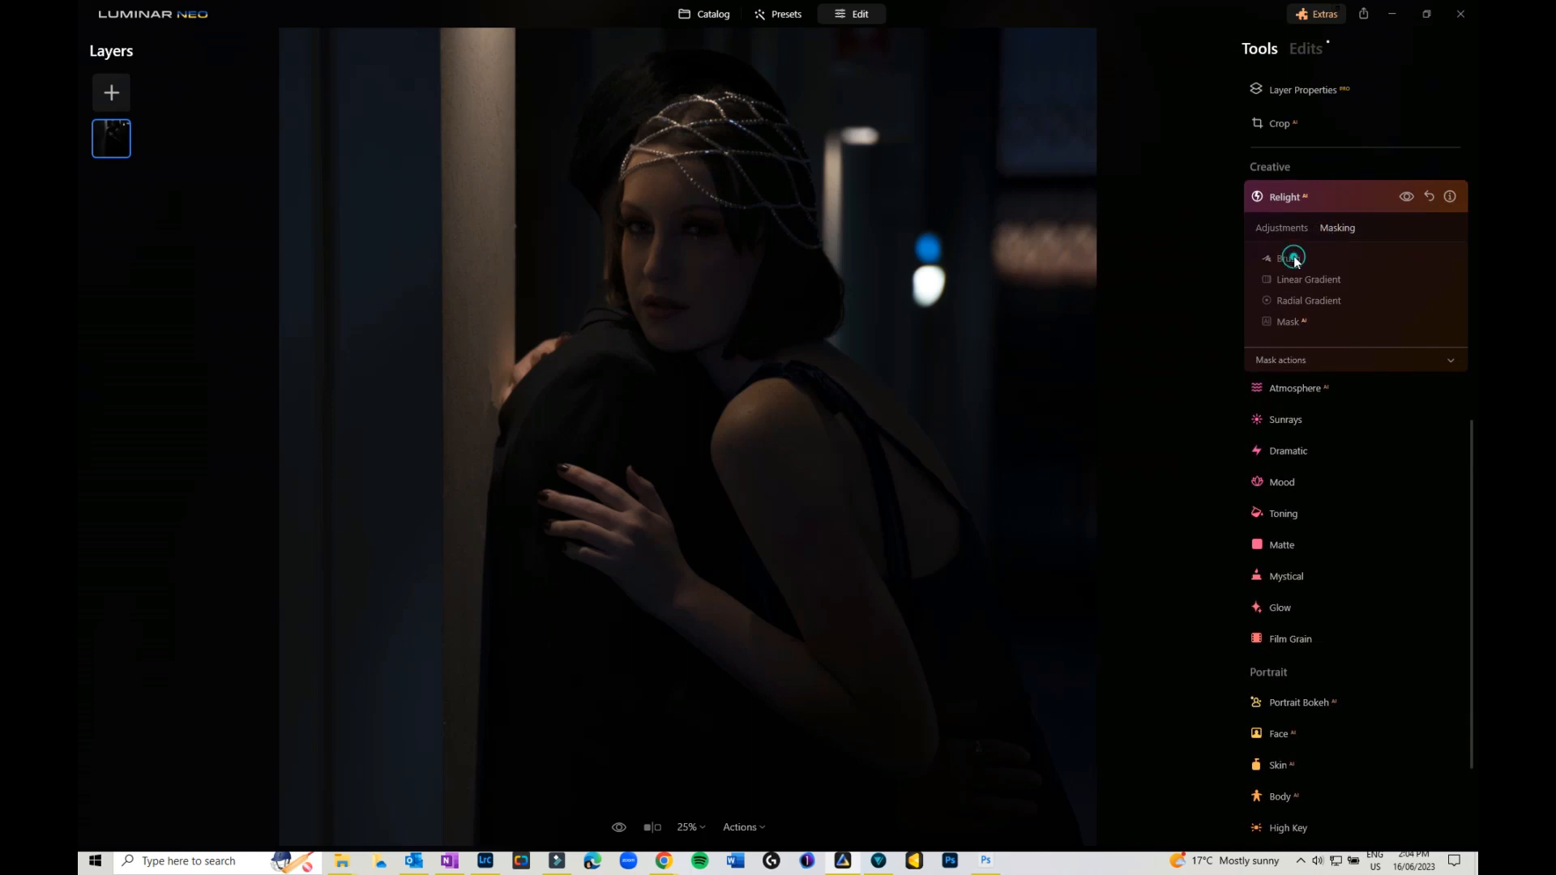
pyautogui.moveTo(665, 246)
pyautogui.mouseDown()
pyautogui.moveTo(664, 132)
pyautogui.moveTo(660, 358)
pyautogui.moveTo(720, 133)
pyautogui.moveTo(722, 219)
pyautogui.moveTo(643, 240)
pyautogui.moveTo(583, 337)
pyautogui.moveTo(521, 391)
pyautogui.moveTo(629, 358)
pyautogui.moveTo(762, 392)
pyautogui.moveTo(709, 347)
pyautogui.moveTo(745, 122)
pyautogui.moveTo(775, 295)
pyautogui.moveTo(803, 340)
pyautogui.mouseUp()
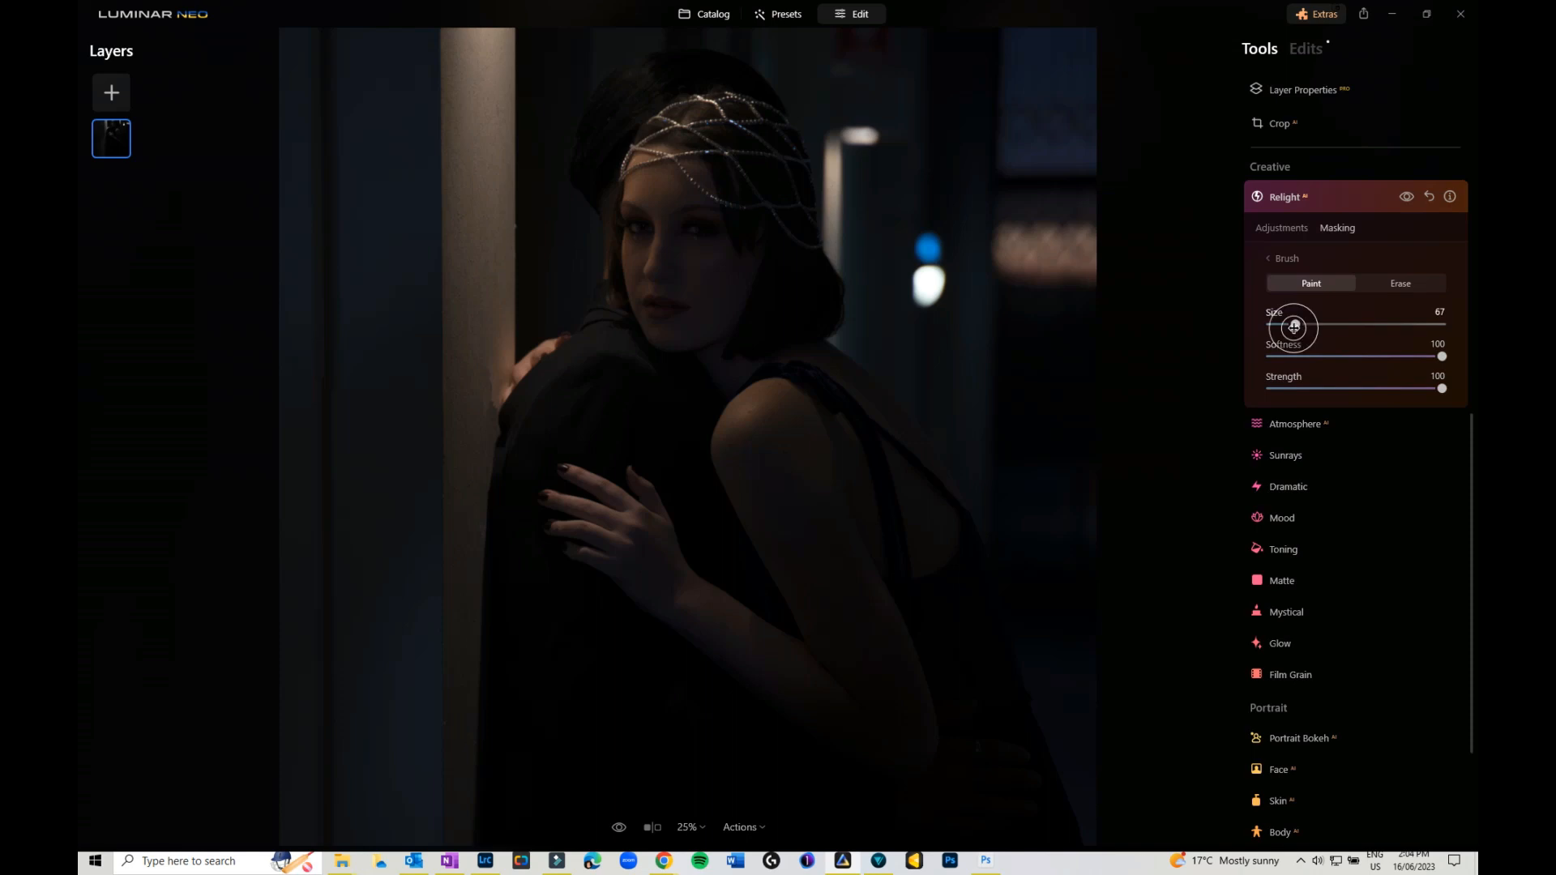
pyautogui.click(1272, 230)
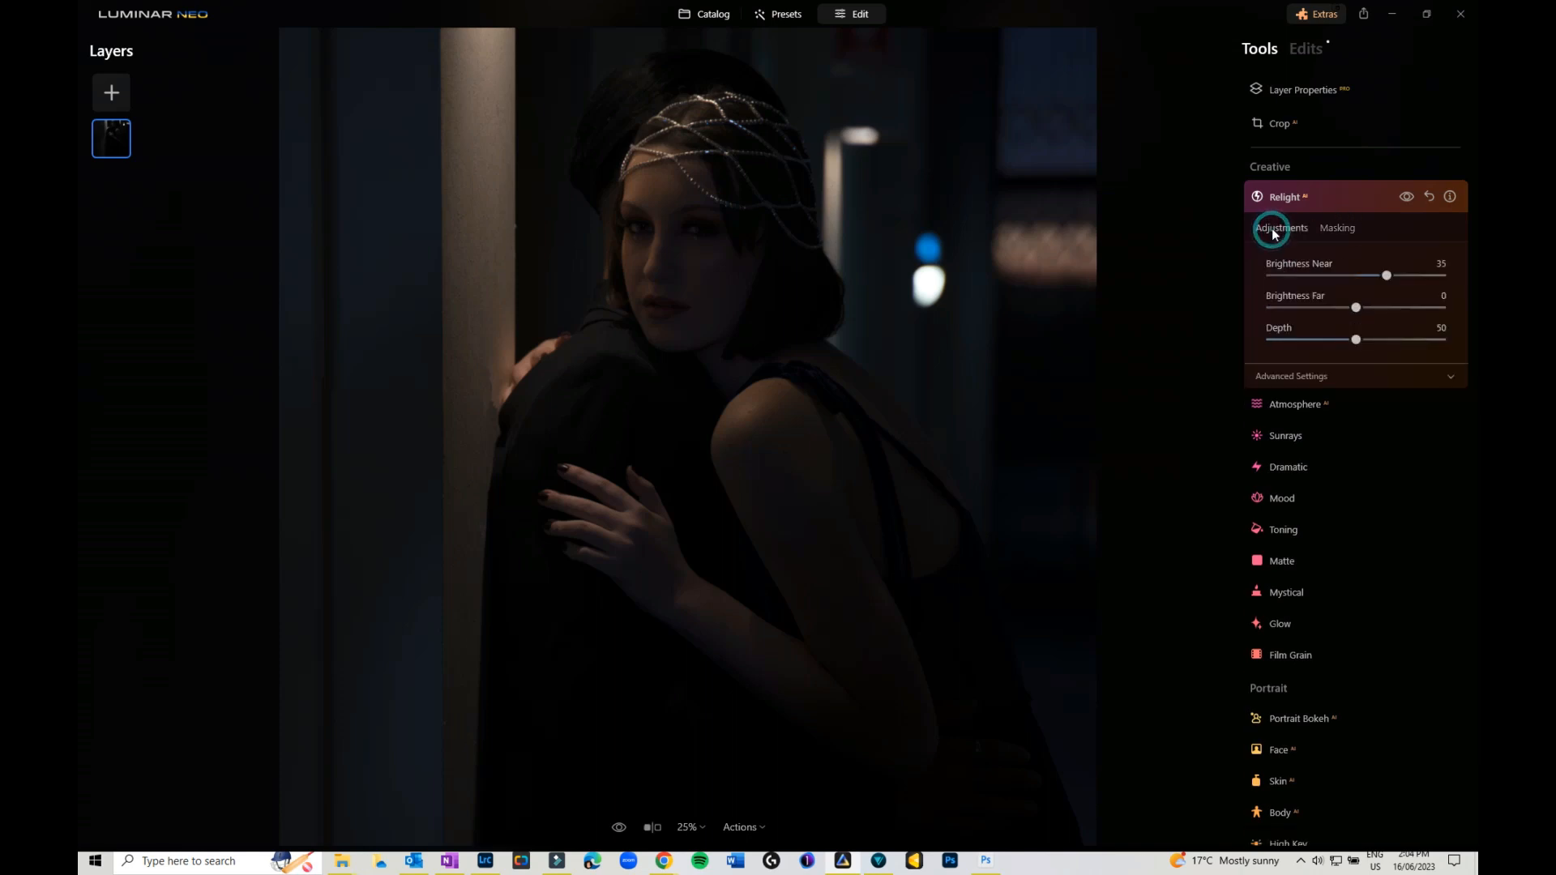
pyautogui.moveTo(1386, 276); pyautogui.dragTo(1397, 280)
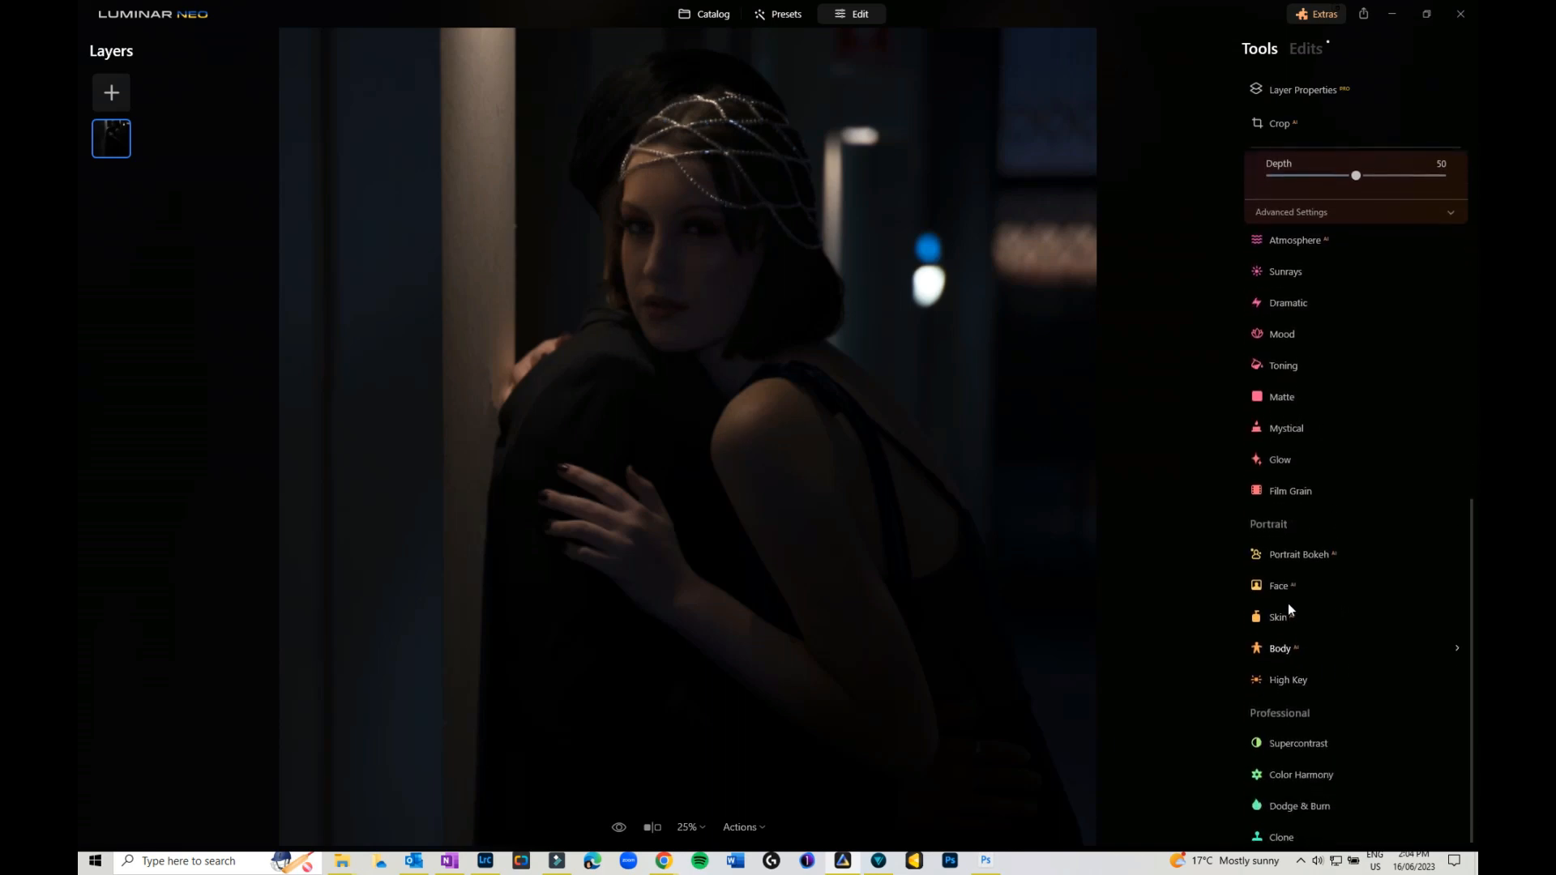
# Step: Brighten the woman's face with the Face tool by setting Face Light to 9
pyautogui.click(1278, 580)
pyautogui.moveTo(1271, 639); pyautogui.dragTo(1289, 641)
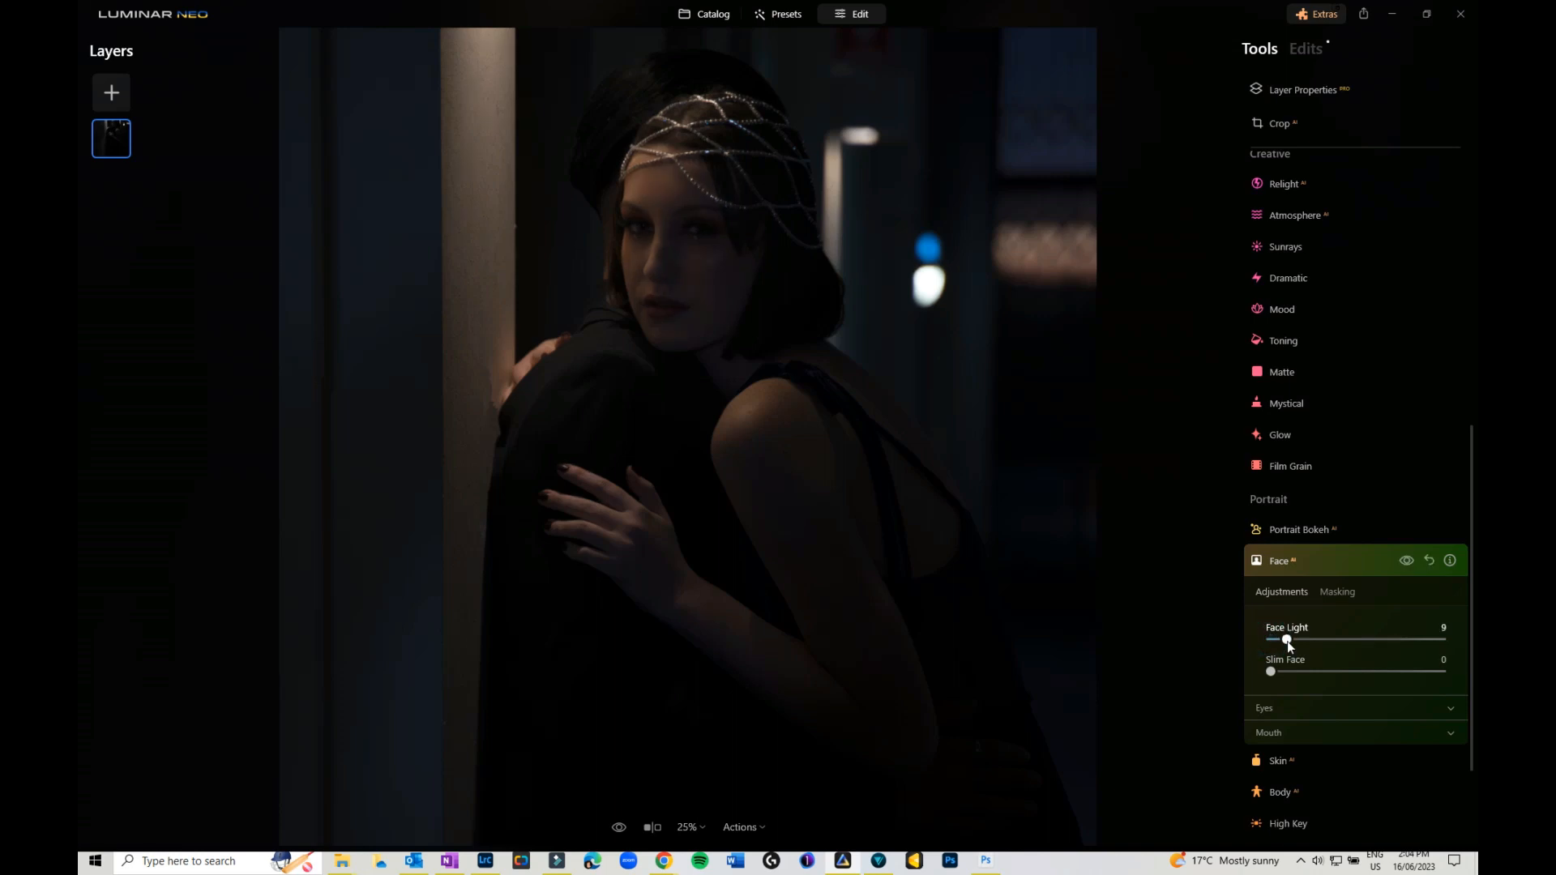
# Step: Add a Magic Light effect to the background lamp with Intensity 16, Size 47, Beam Width 65 and Glow 73
pyautogui.scroll(5, 1406, 381)
pyautogui.scroll(1, 1407, 373)
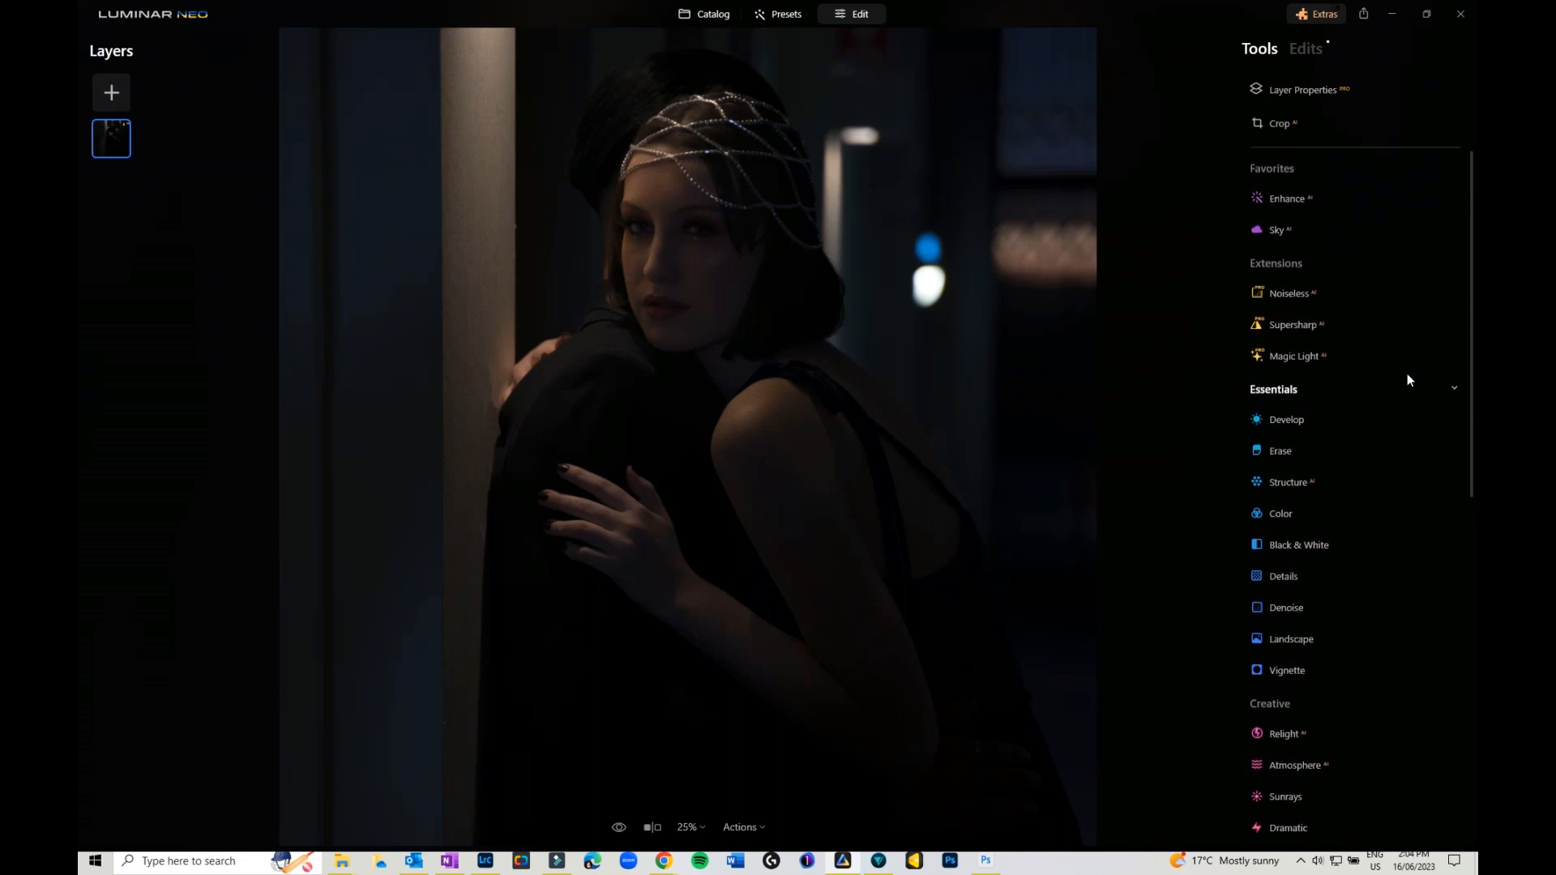
pyautogui.click(1302, 358)
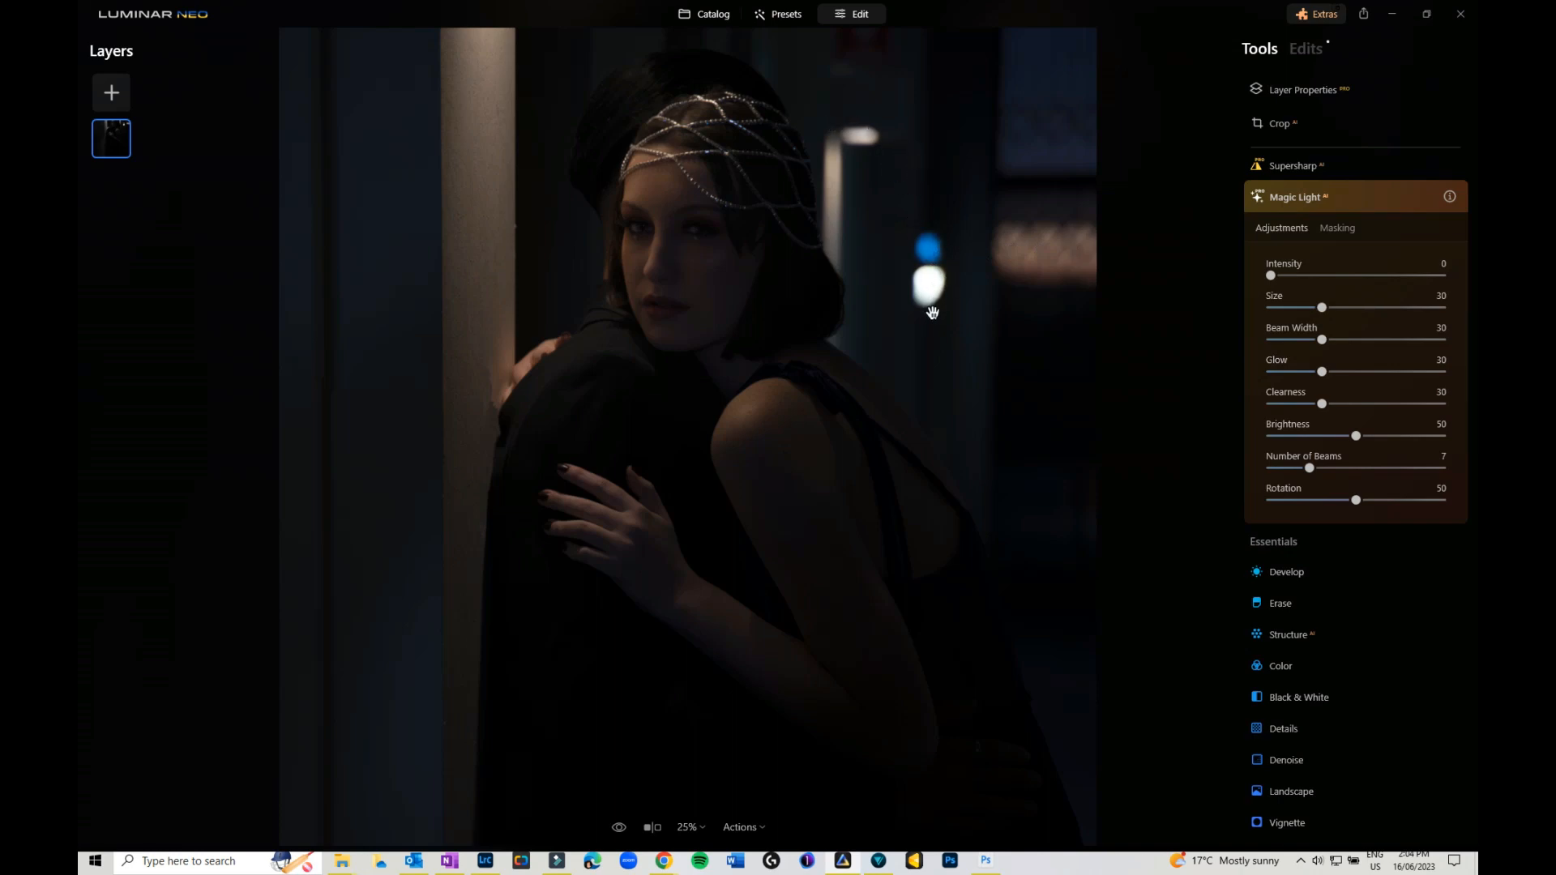
pyautogui.scroll(3, 931, 316)
pyautogui.scroll(-3, 931, 317)
pyautogui.scroll(-2, 931, 317)
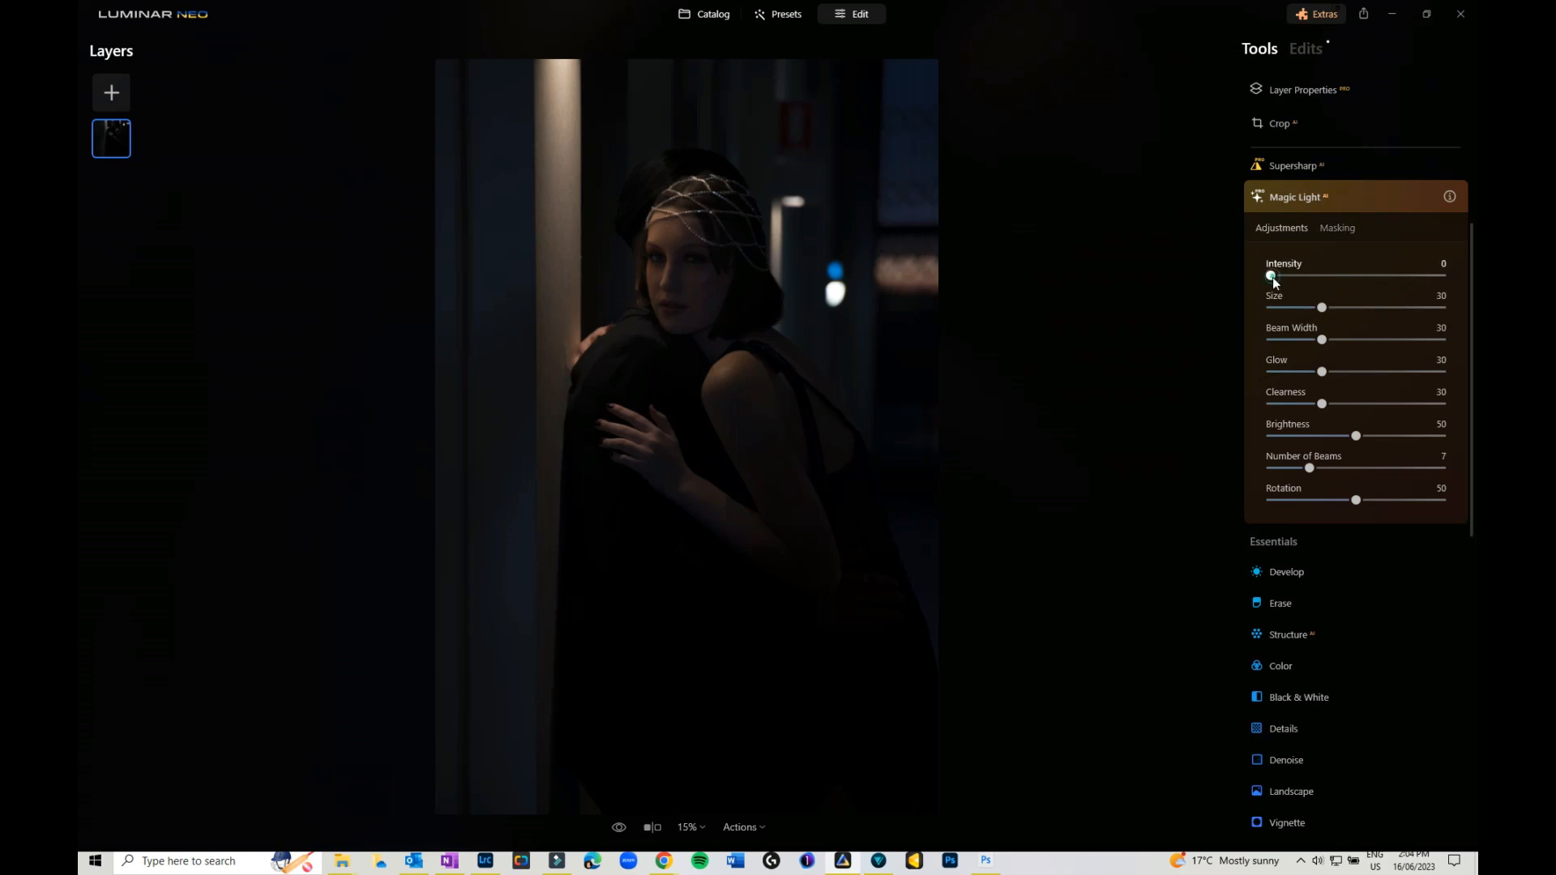
pyautogui.moveTo(1272, 277); pyautogui.dragTo(1380, 277)
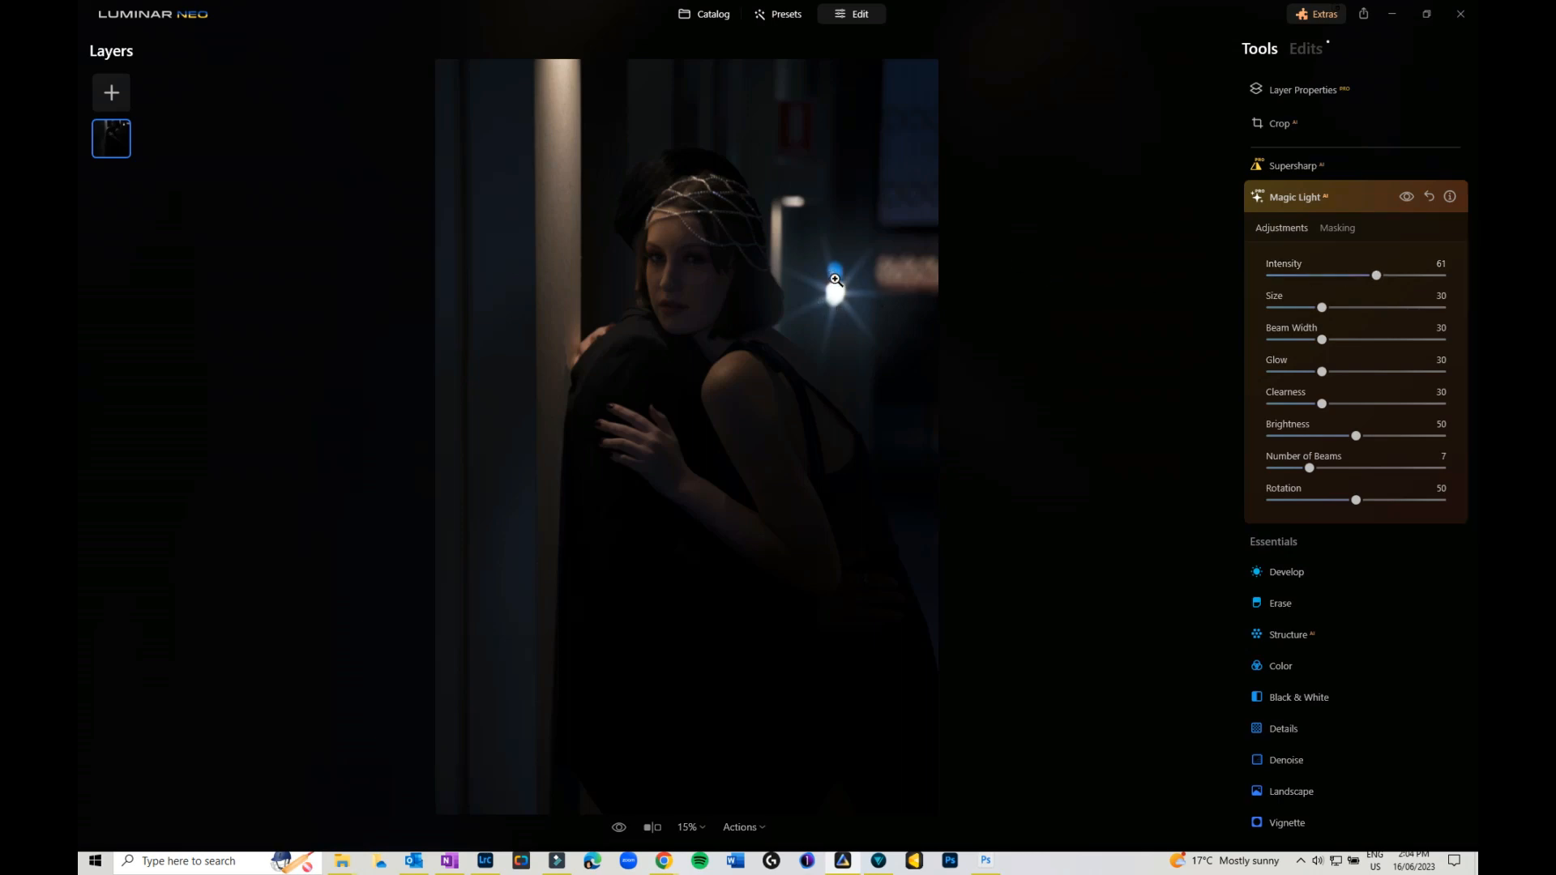
pyautogui.moveTo(1322, 308); pyautogui.dragTo(1396, 372)
pyautogui.moveTo(1378, 280); pyautogui.dragTo(1304, 286)
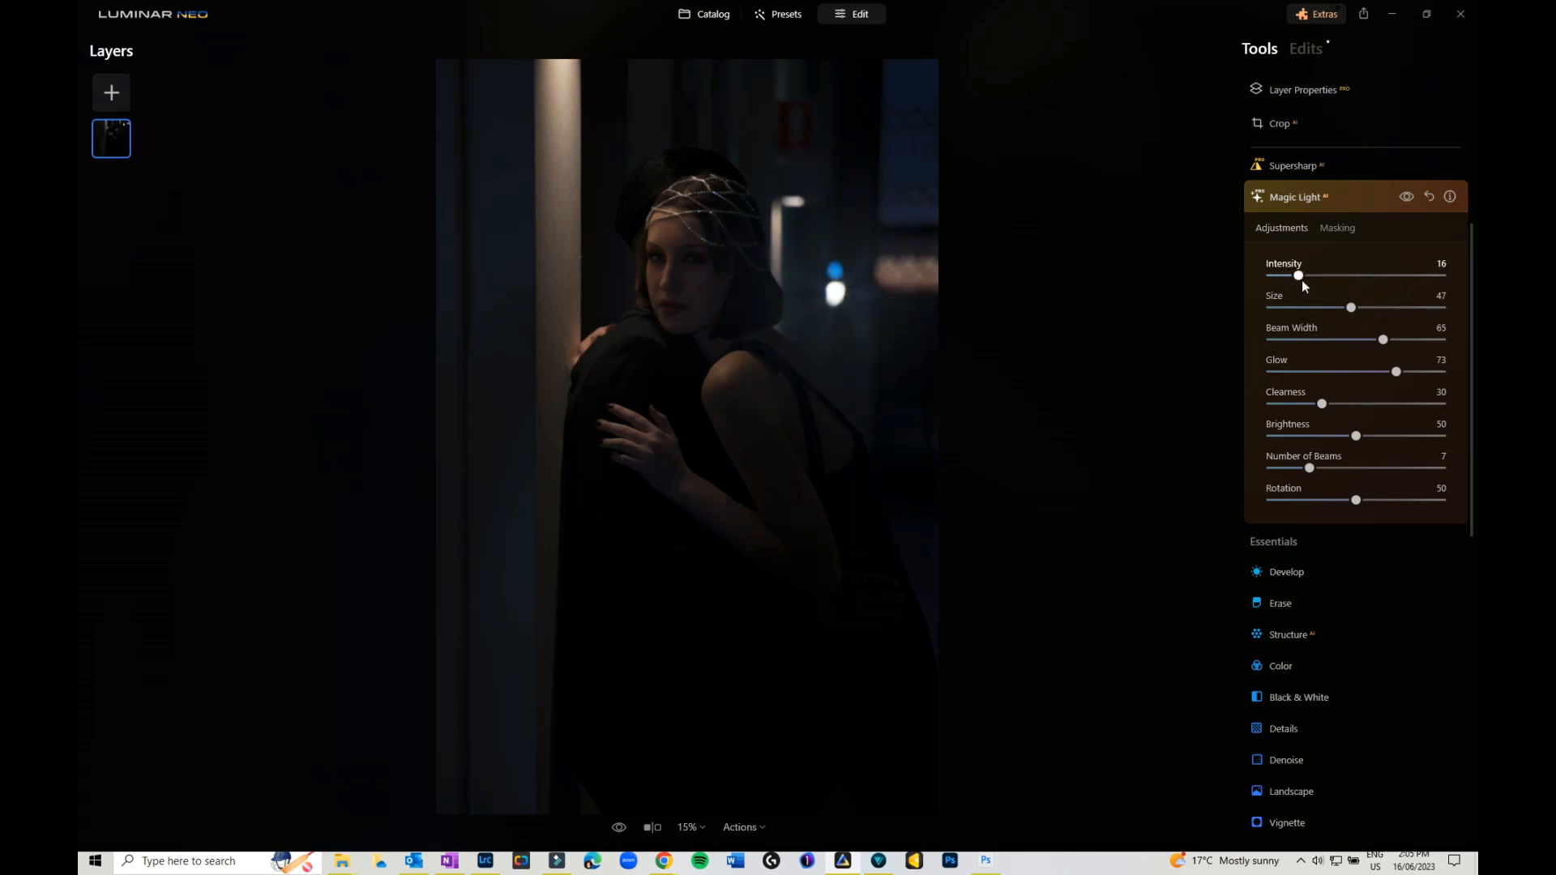
# Step: Refine the Magic Light effect with Clearness 6, Brightness 73, Glow 76 and Intensity 20
pyautogui.moveTo(1322, 404); pyautogui.dragTo(1283, 405)
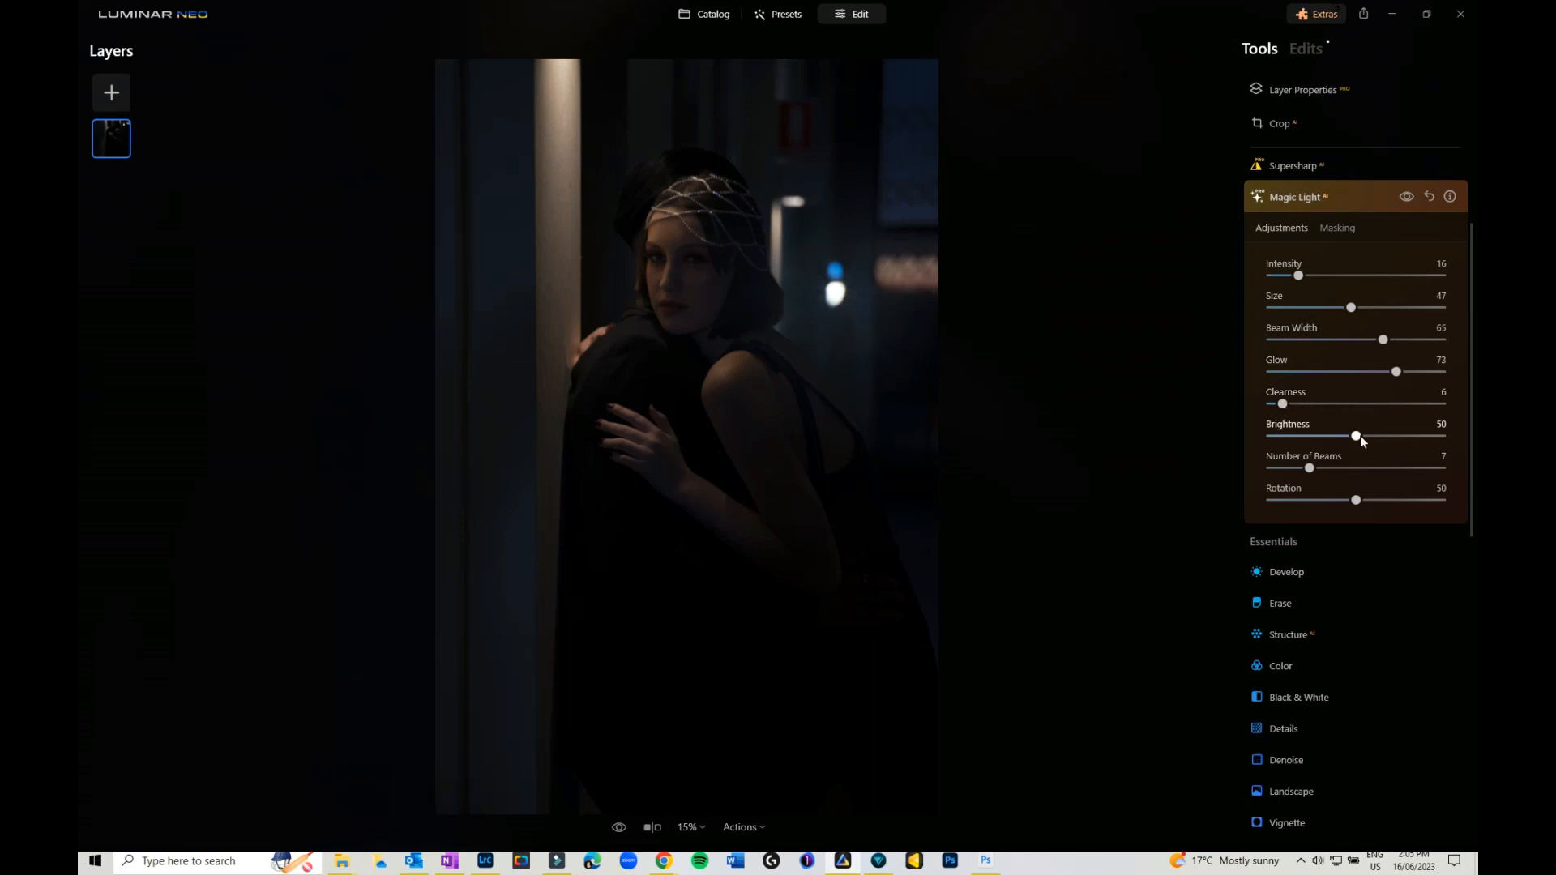
pyautogui.moveTo(1362, 440); pyautogui.dragTo(1402, 438)
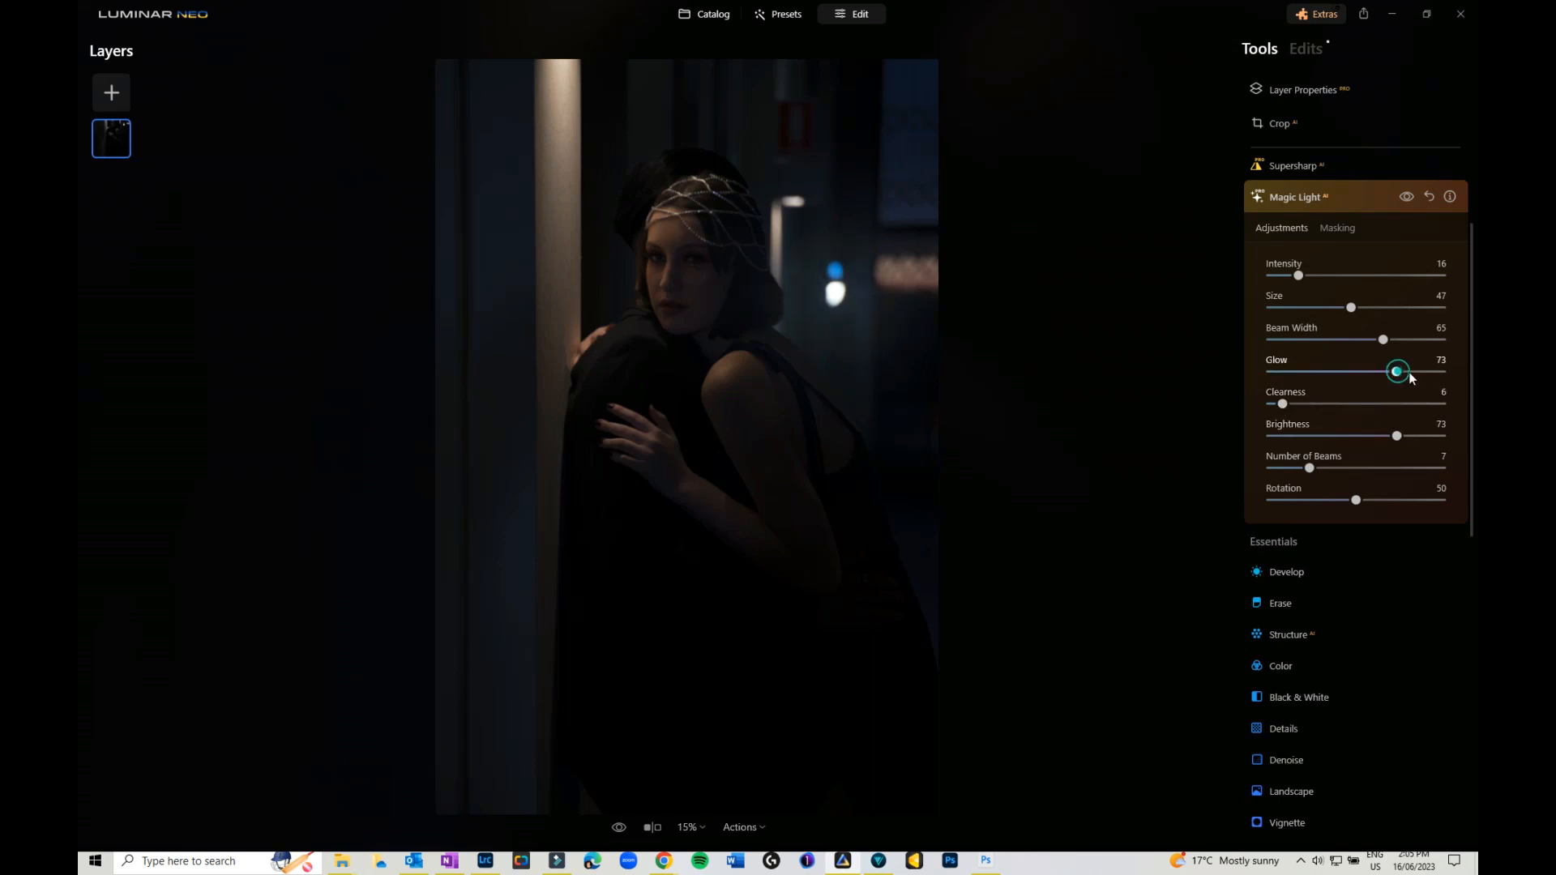
pyautogui.moveTo(1398, 372)
pyautogui.mouseDown()
pyautogui.moveTo(1415, 372)
pyautogui.moveTo(1401, 372)
pyautogui.mouseUp()
pyautogui.moveTo(1298, 276); pyautogui.dragTo(1306, 277)
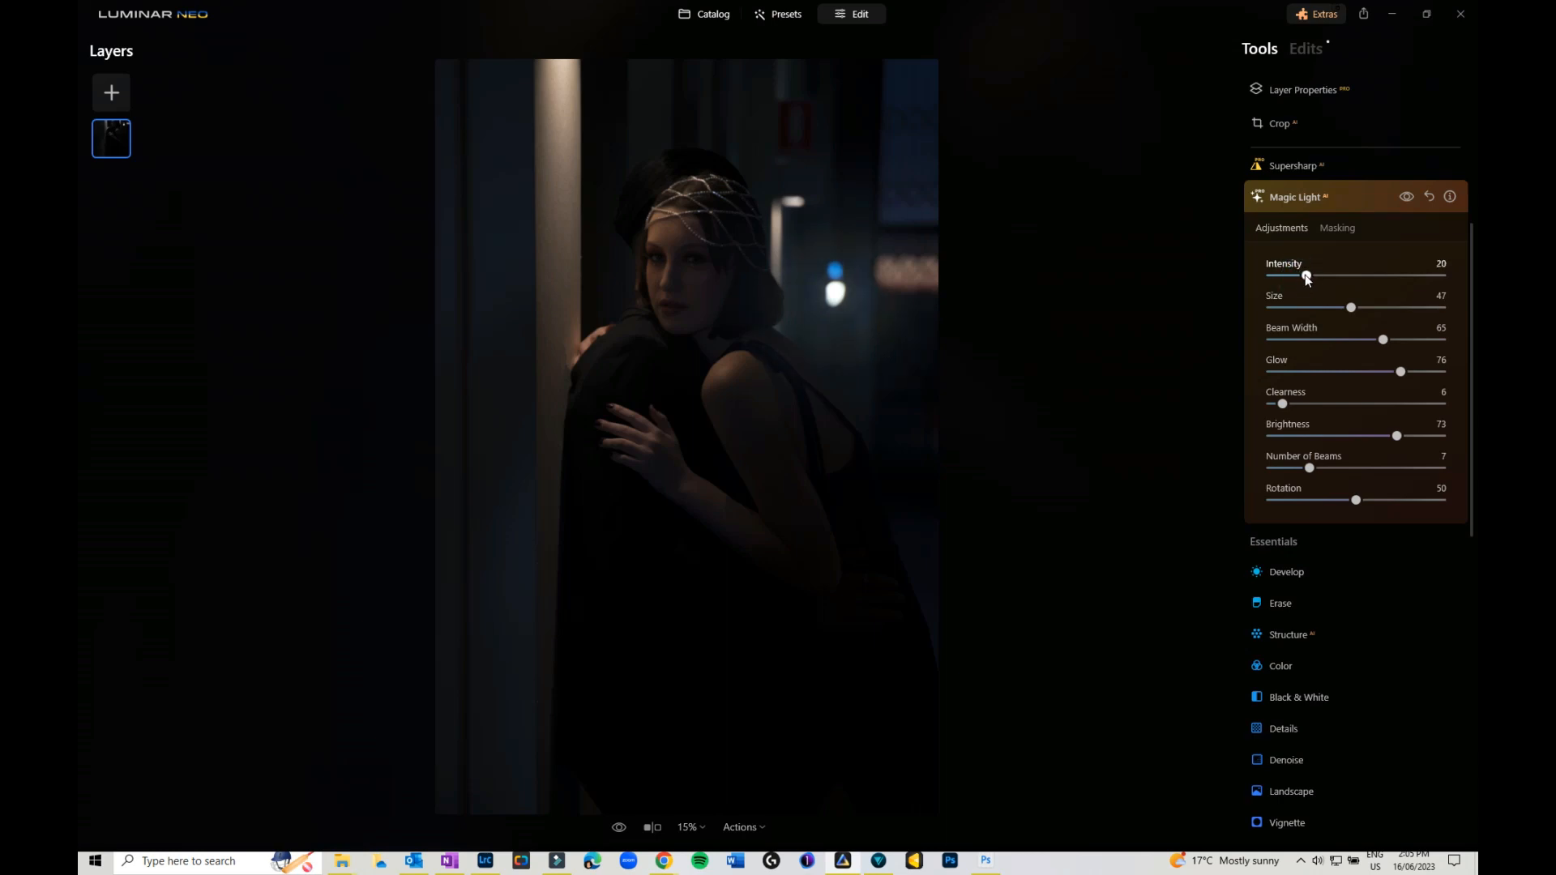
# Step: Erase the Magic Light effect from the couple with a mask brush, and raise its Intensity to 31
pyautogui.click(1336, 229)
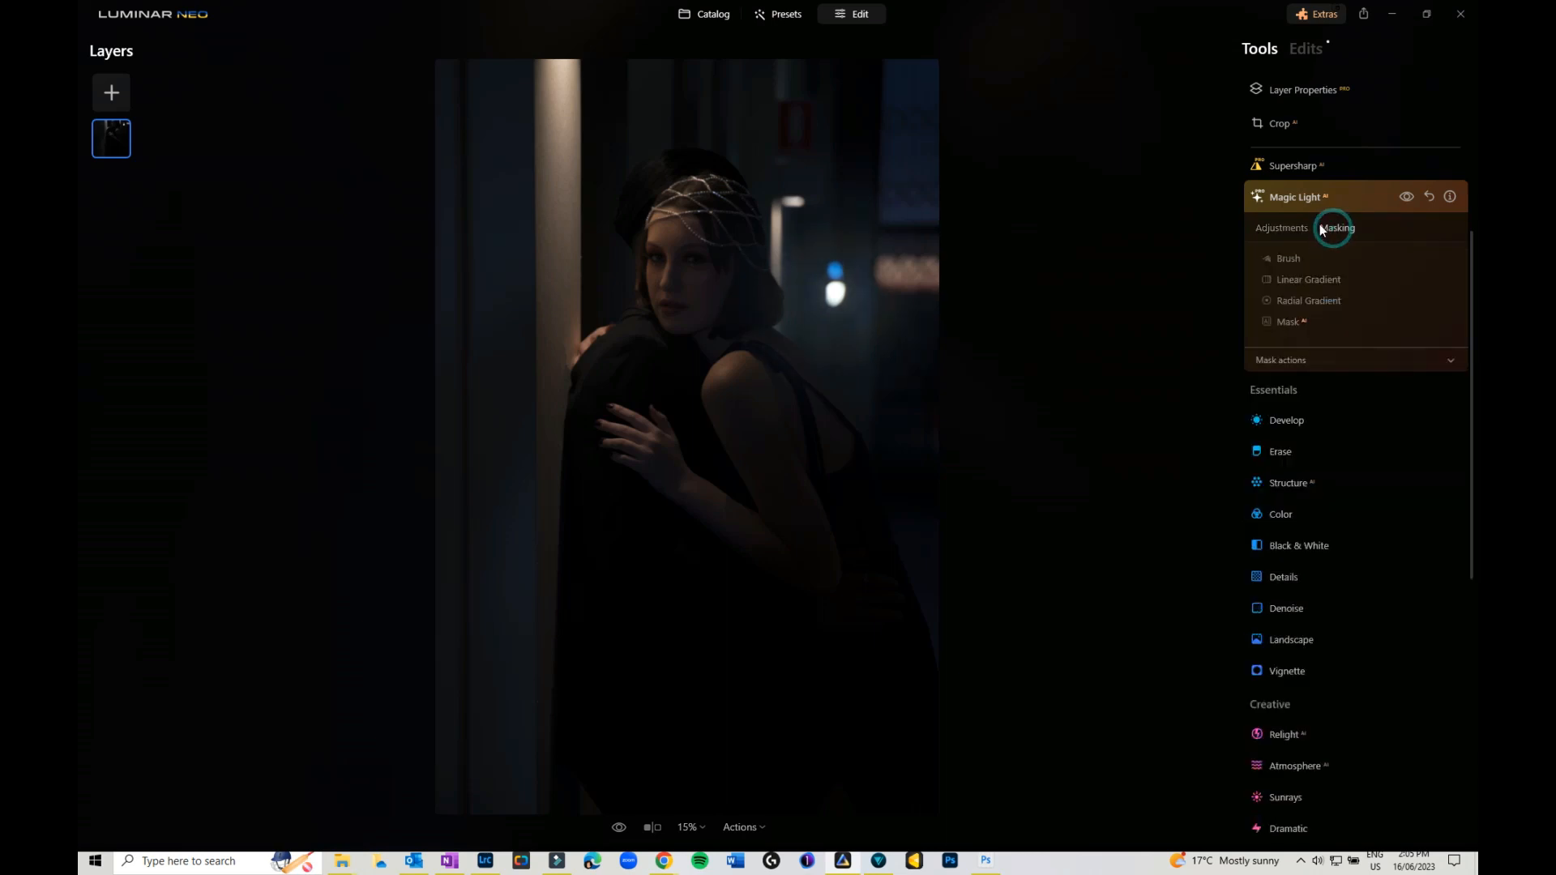
pyautogui.click(1295, 261)
pyautogui.click(1402, 285)
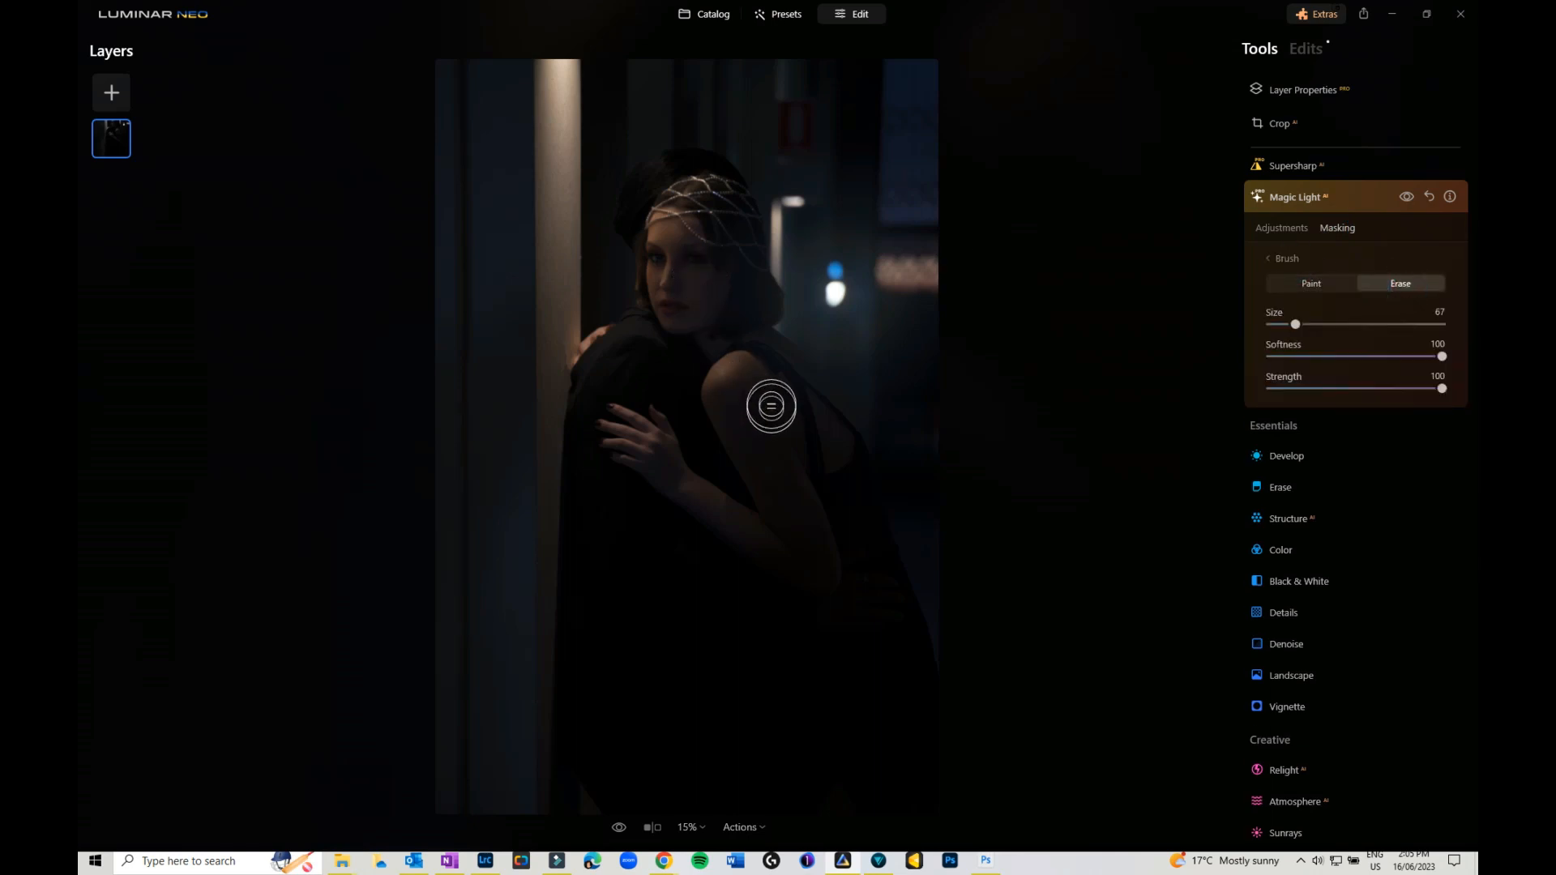
pyautogui.moveTo(824, 476)
pyautogui.mouseDown()
pyautogui.moveTo(814, 427)
pyautogui.moveTo(760, 368)
pyautogui.moveTo(842, 460)
pyautogui.moveTo(781, 365)
pyautogui.moveTo(745, 377)
pyautogui.moveTo(830, 543)
pyautogui.moveTo(835, 480)
pyautogui.moveTo(860, 539)
pyautogui.moveTo(840, 587)
pyautogui.moveTo(740, 405)
pyautogui.moveTo(776, 574)
pyautogui.moveTo(687, 197)
pyautogui.moveTo(649, 282)
pyautogui.moveTo(685, 221)
pyautogui.moveTo(716, 345)
pyautogui.moveTo(724, 231)
pyautogui.moveTo(681, 217)
pyautogui.mouseUp()
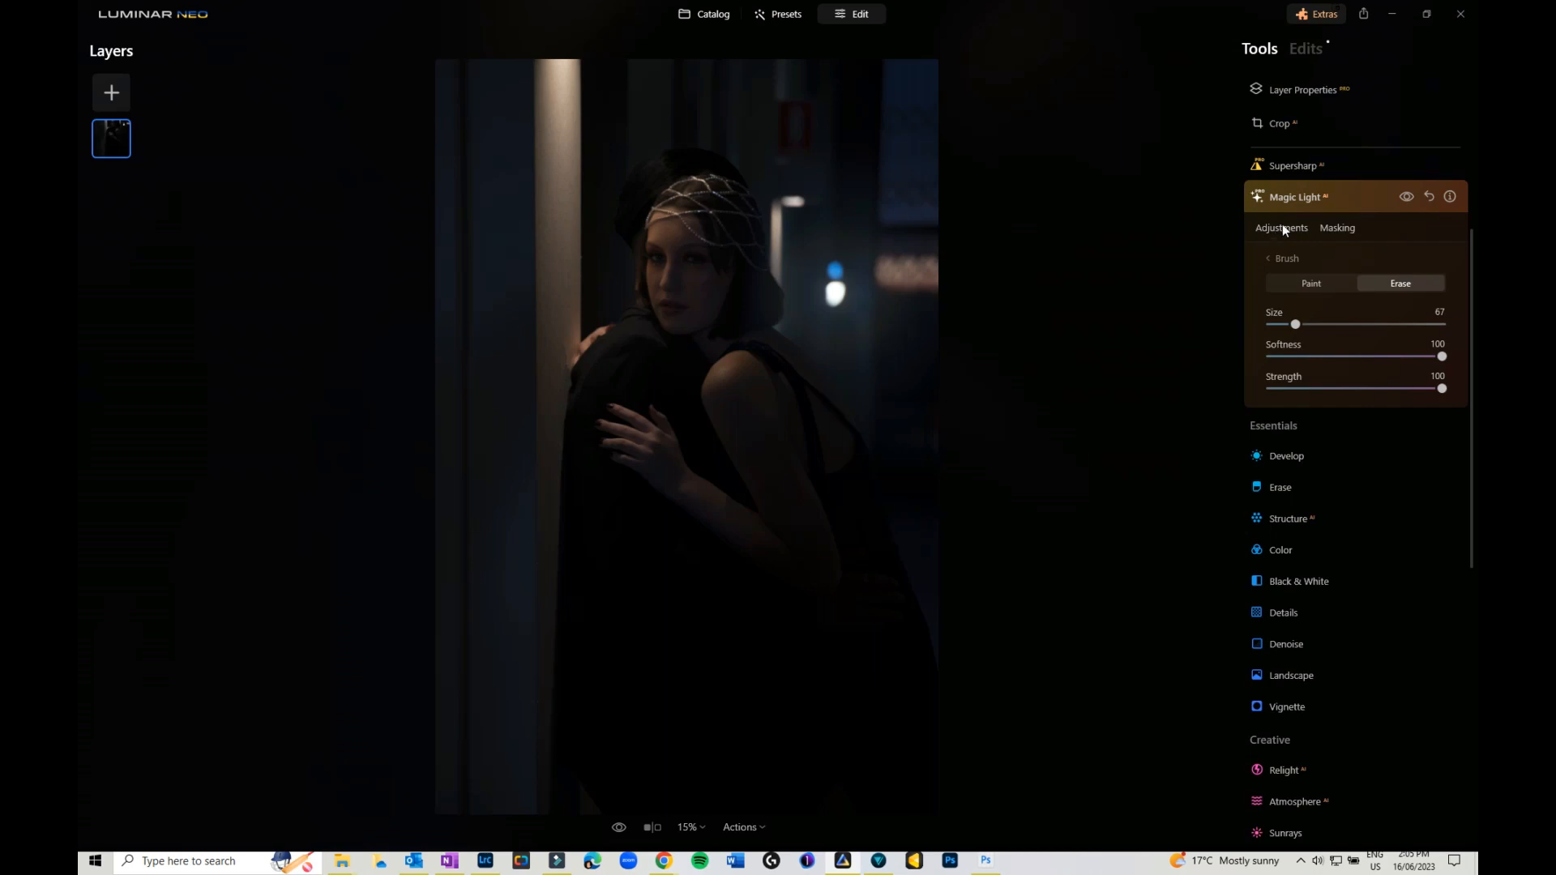
pyautogui.click(1283, 230)
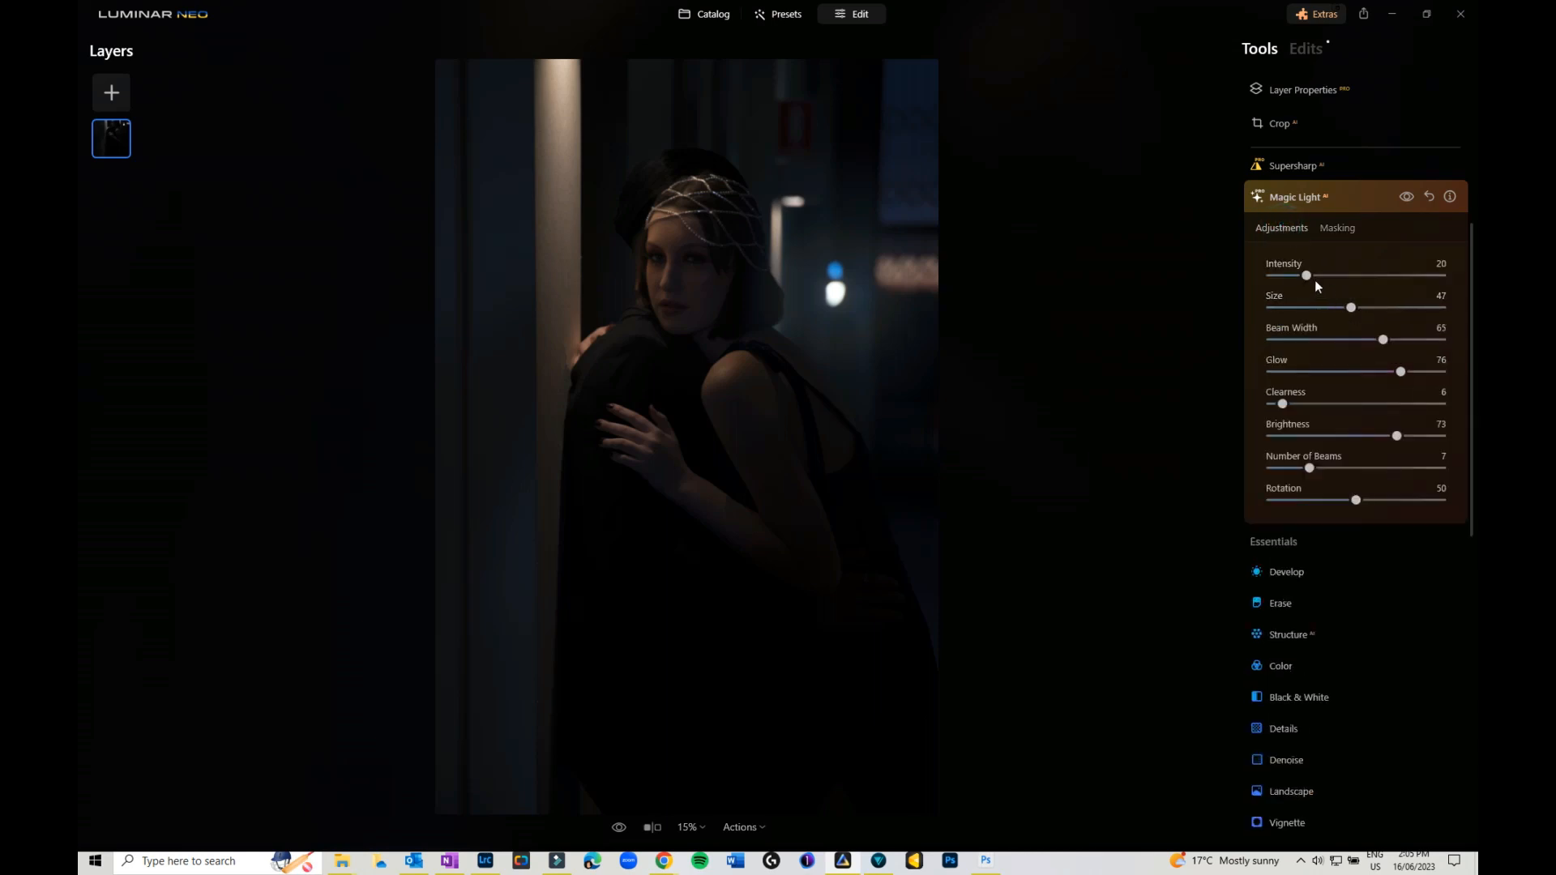
pyautogui.moveTo(1307, 277); pyautogui.dragTo(1326, 281)
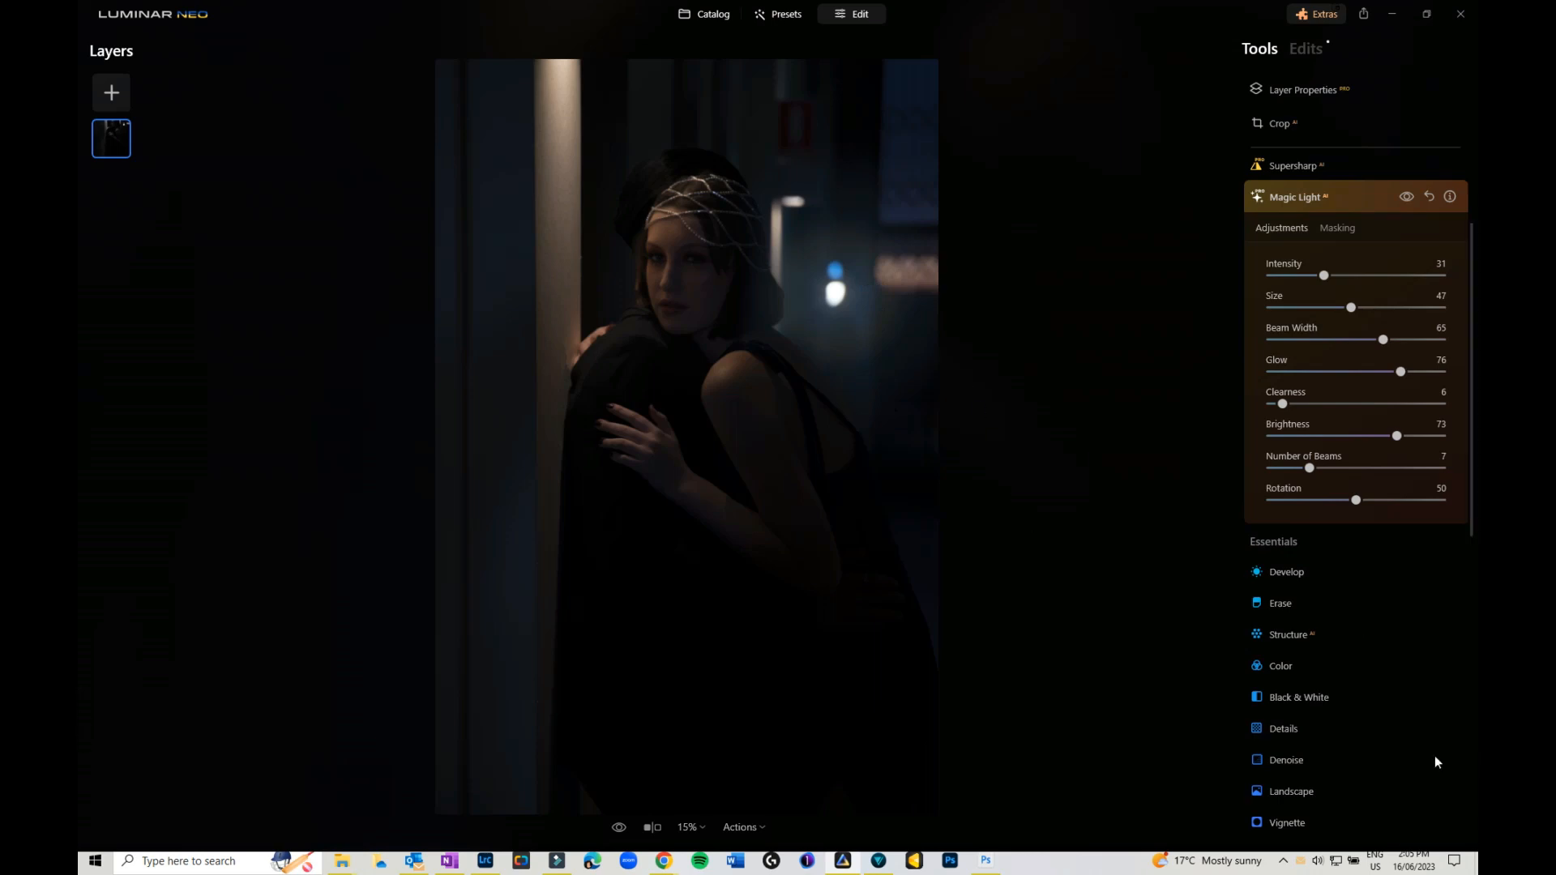
pyautogui.click(1289, 762)
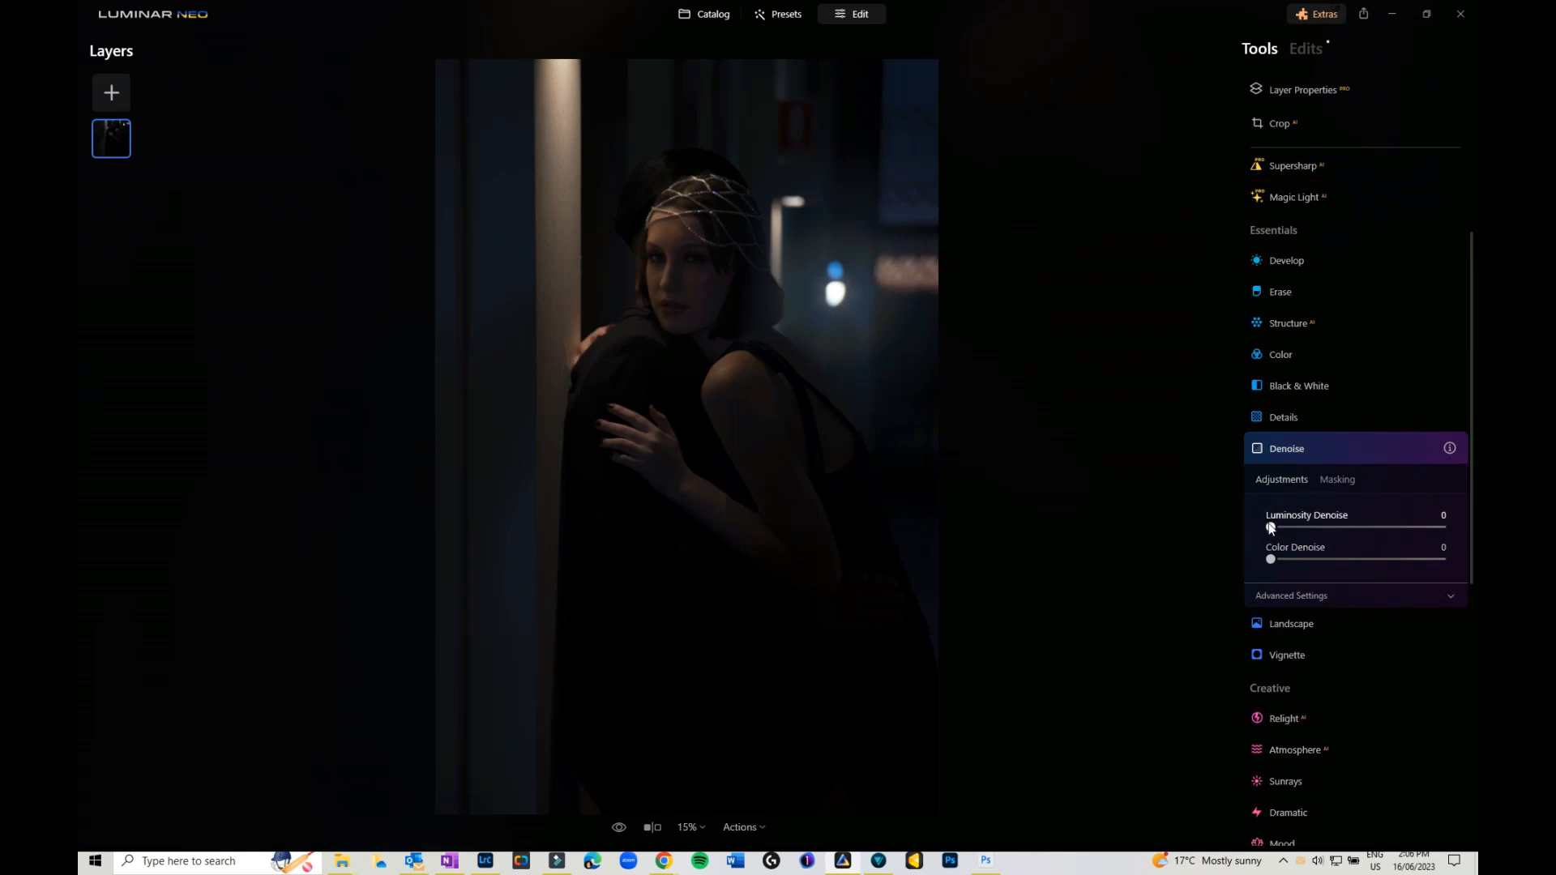
pyautogui.moveTo(1271, 528); pyautogui.dragTo(1304, 531)
pyautogui.scroll(2, 1382, 501)
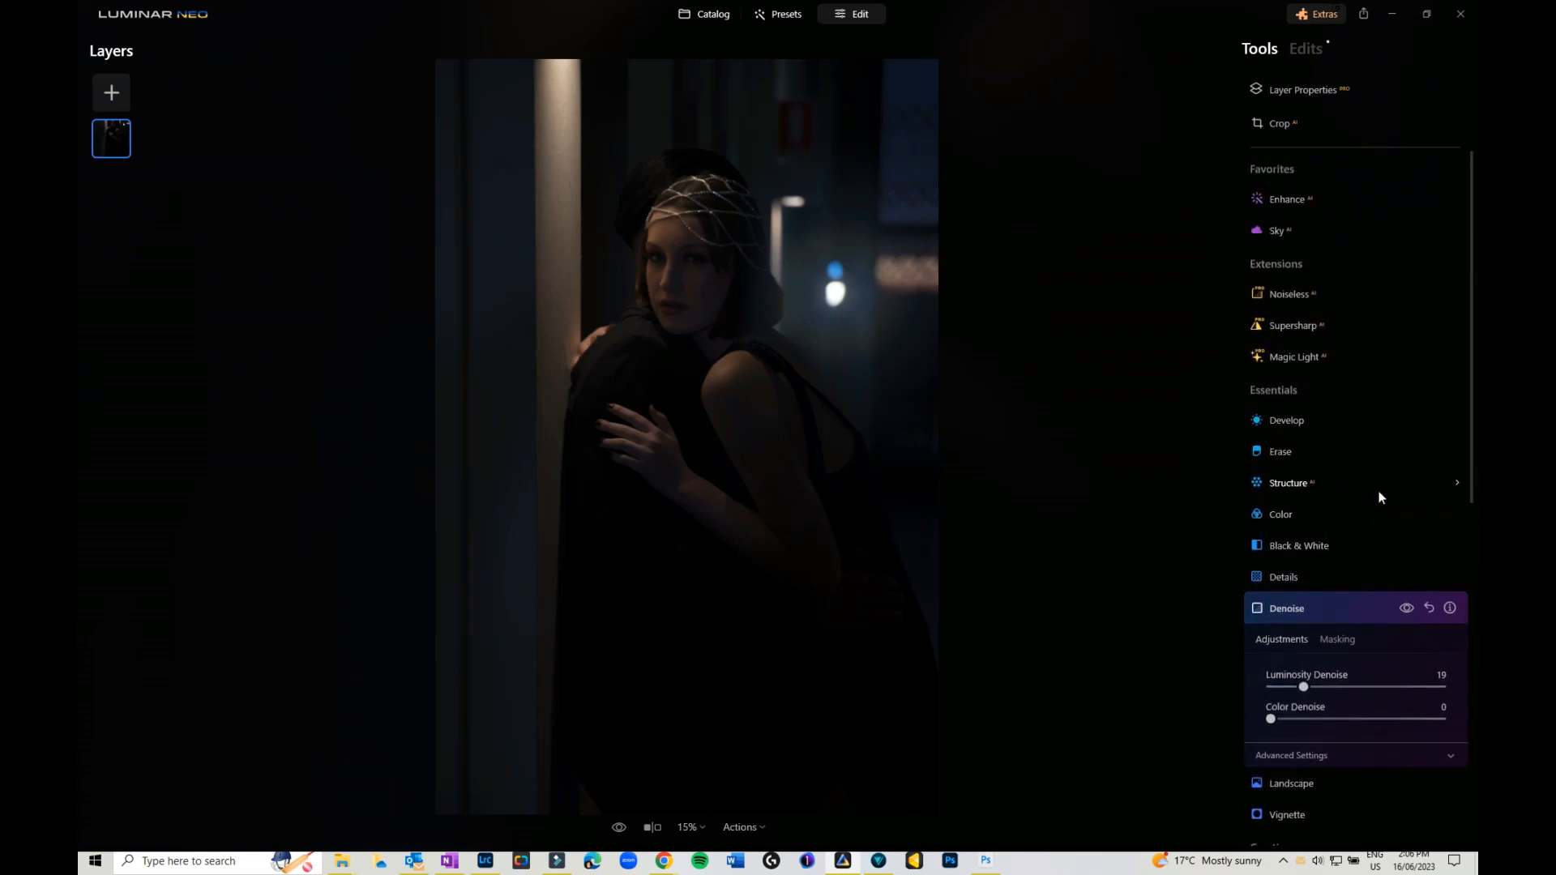
pyautogui.moveTo(1301, 689); pyautogui.dragTo(1265, 677)
# Step: Reduce the photo's noise with Noiseless at the Low adjustment and compare the woman's face with and without it
pyautogui.click(1290, 295)
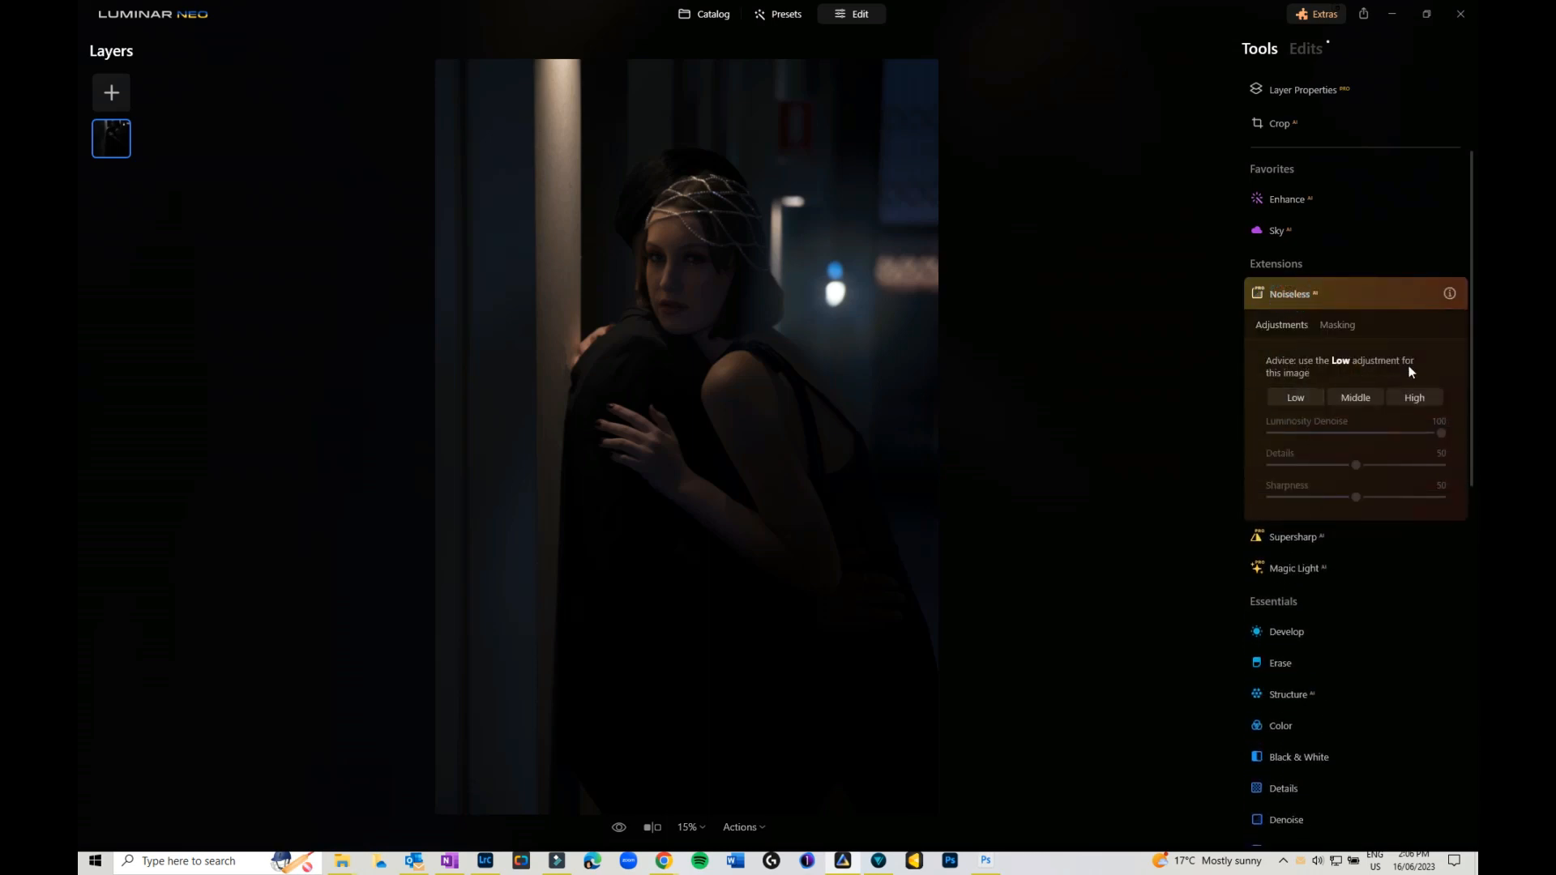
pyautogui.click(1295, 398)
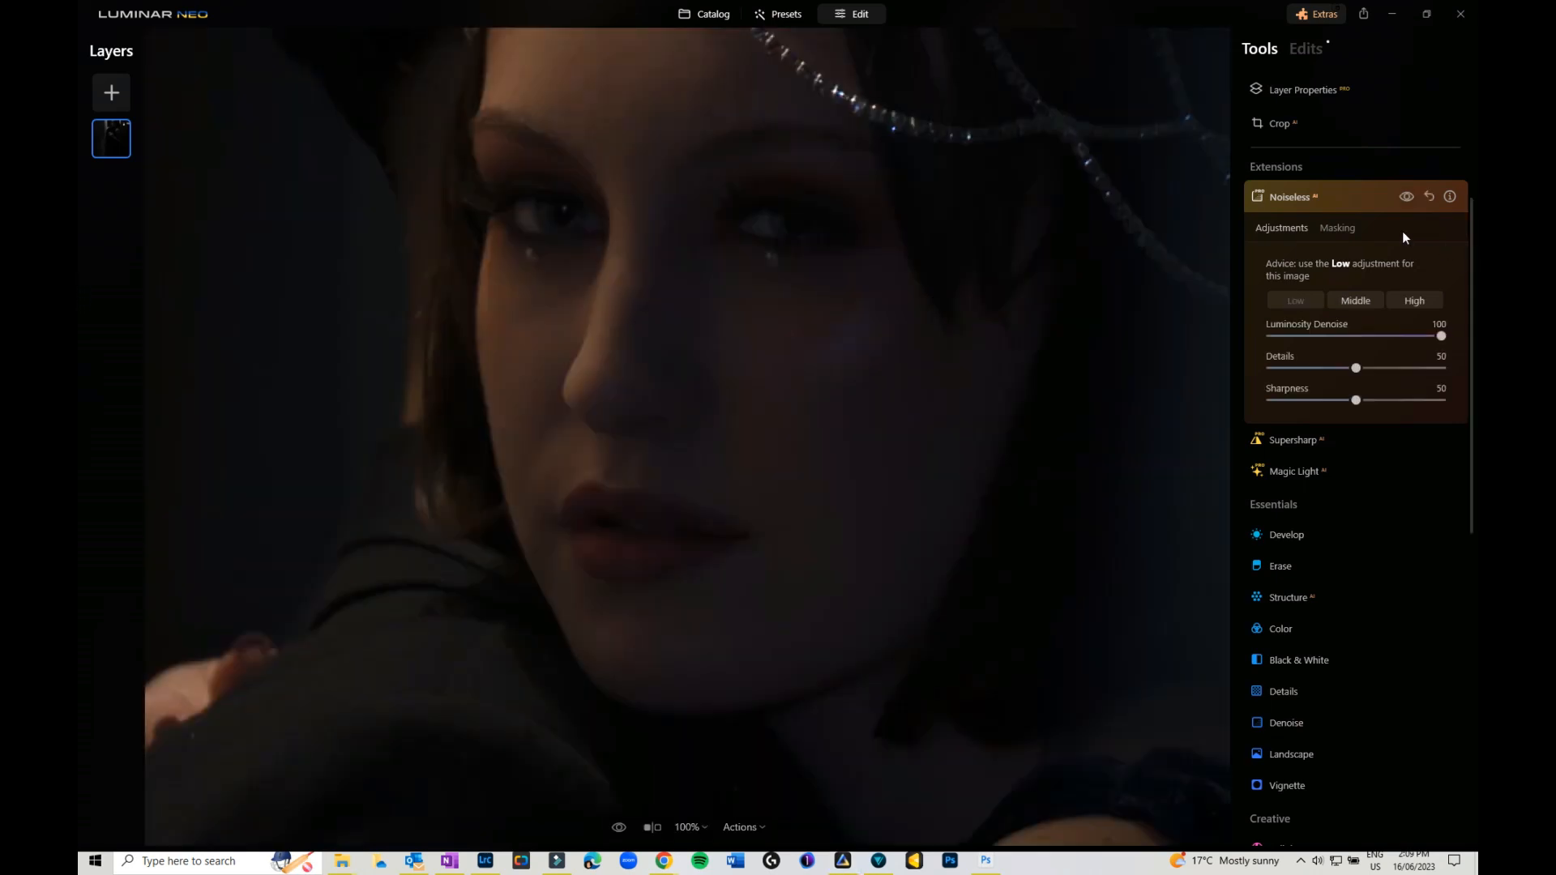
pyautogui.click(1406, 198)
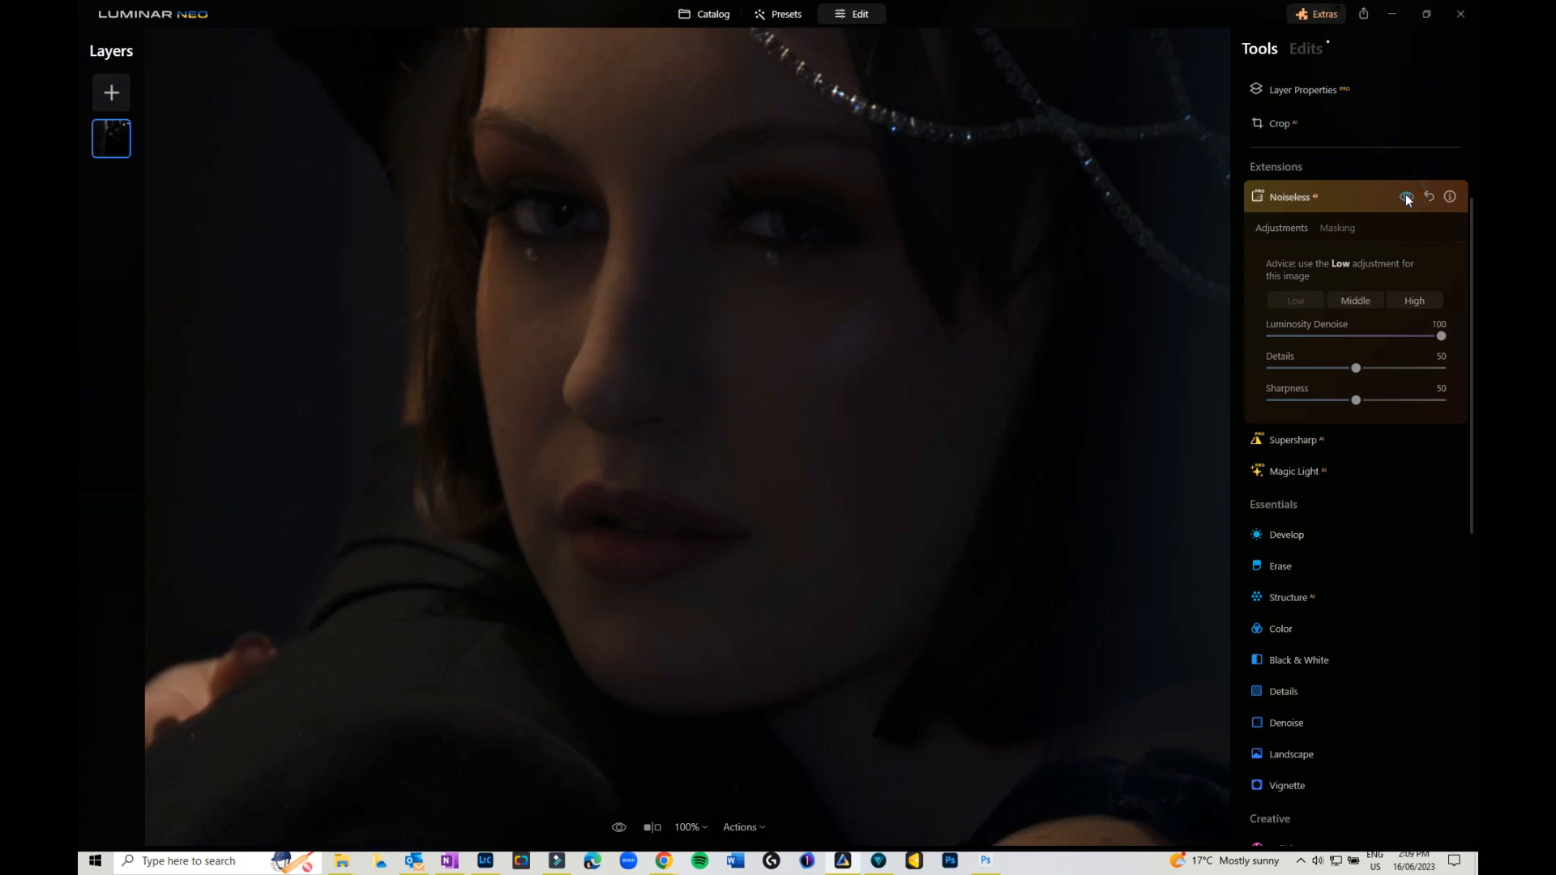
pyautogui.click(1407, 197)
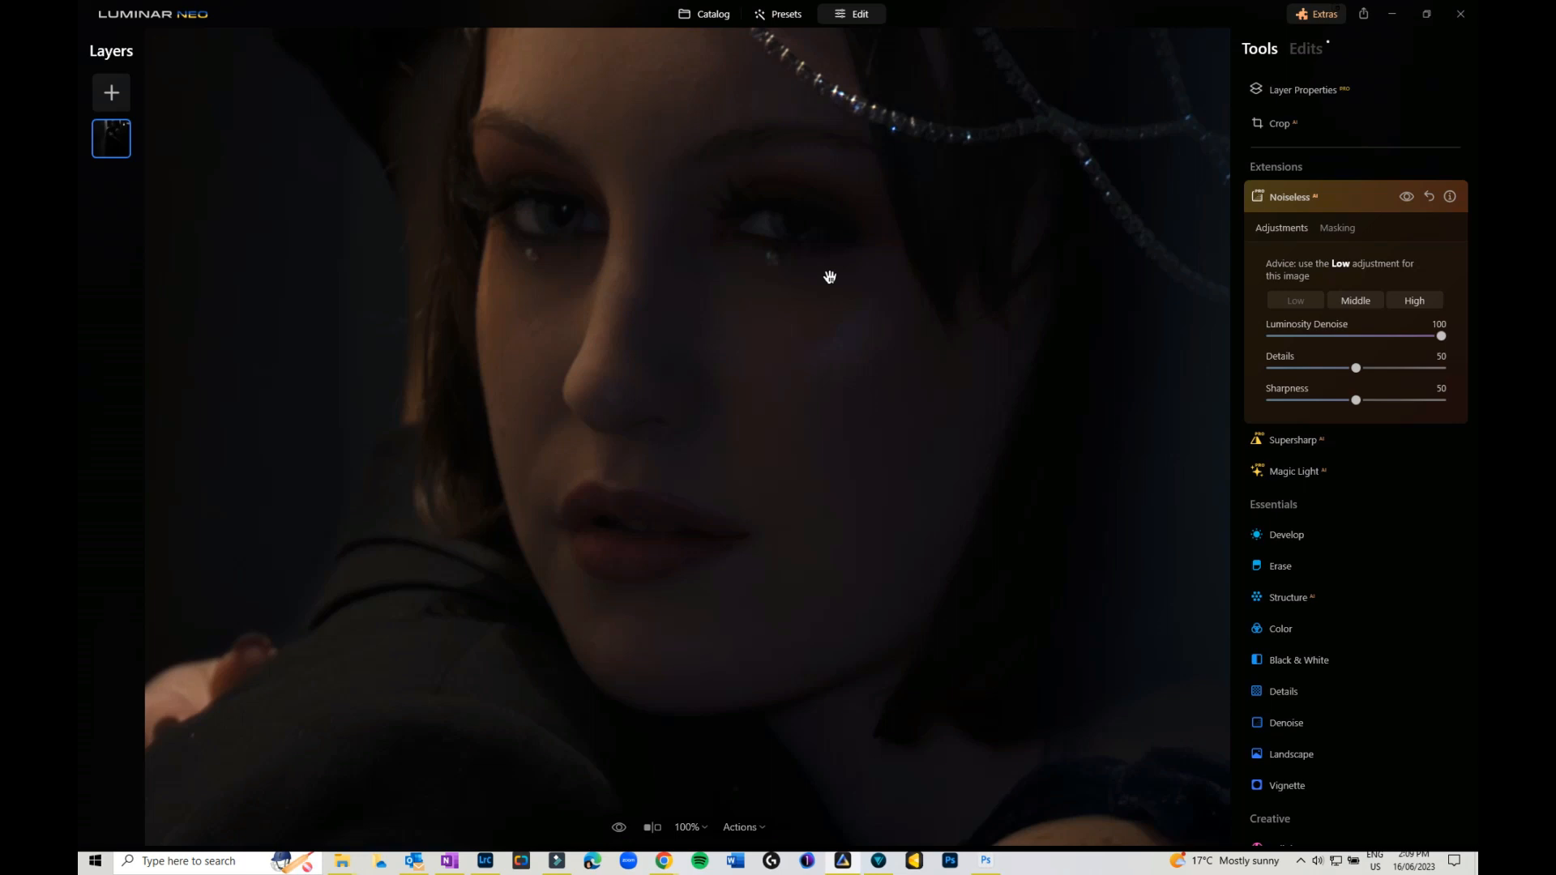
pyautogui.click(772, 316)
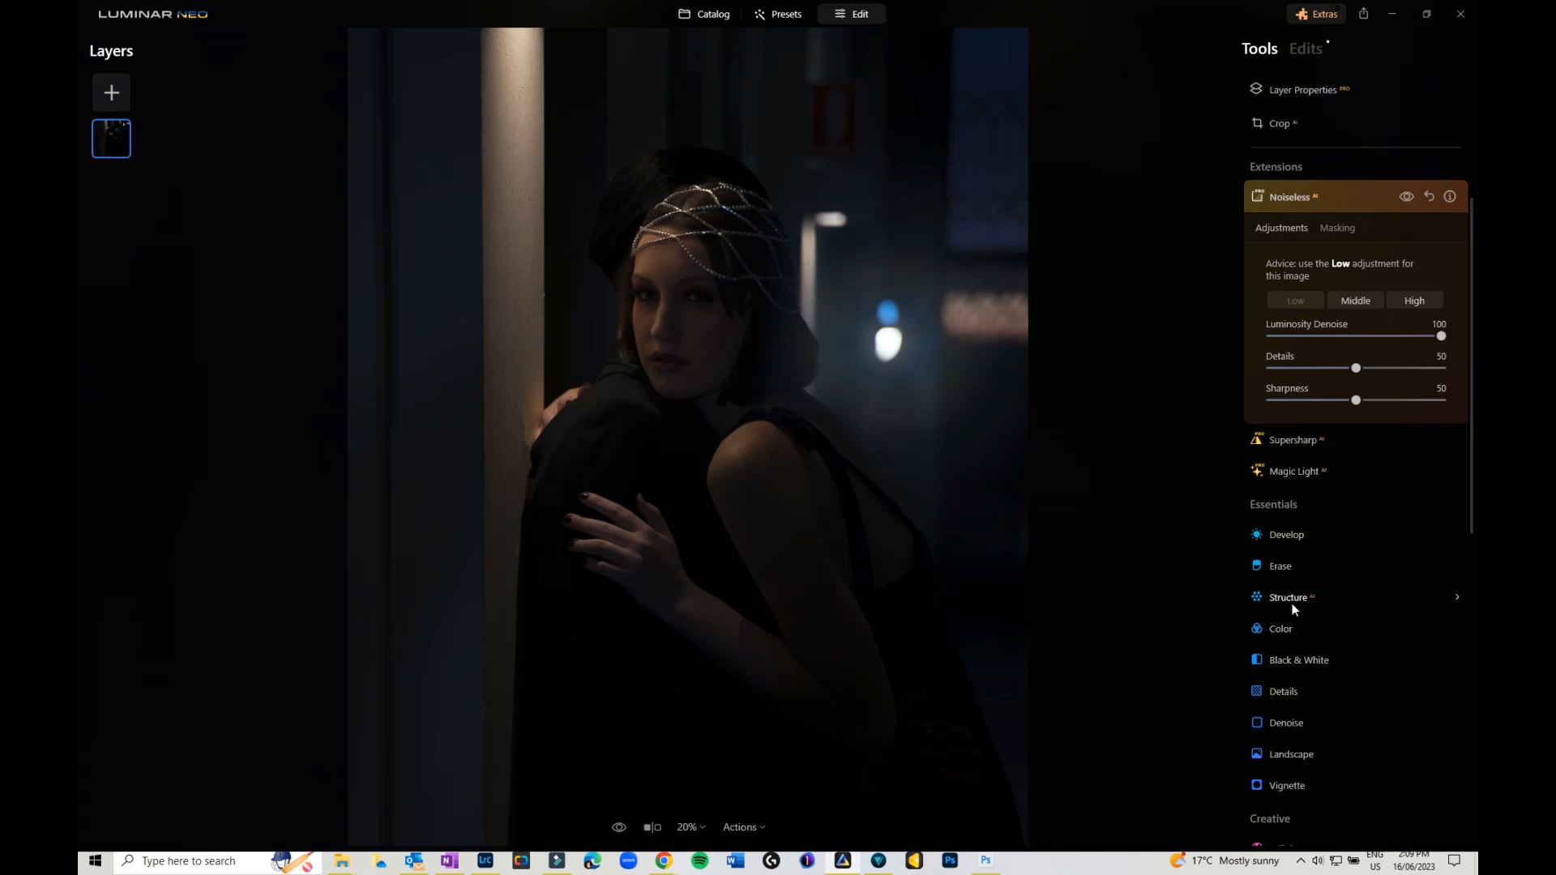
# Step: Add a Haze effect to the photo with Atmosphere, using an Amount of 5
pyautogui.scroll(-5, 1293, 610)
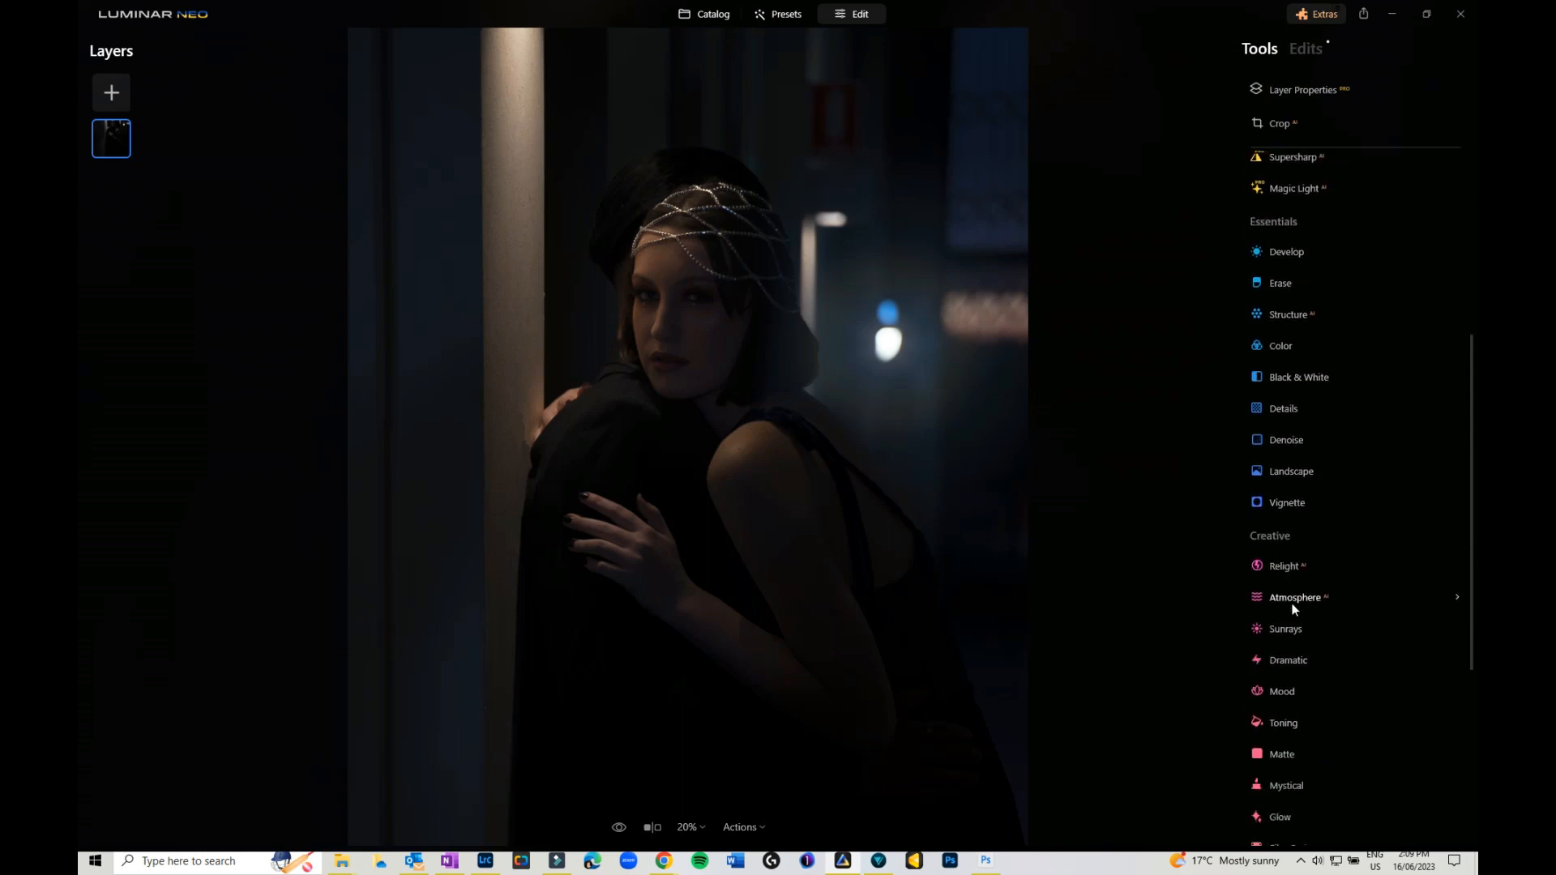
pyautogui.click(1293, 533)
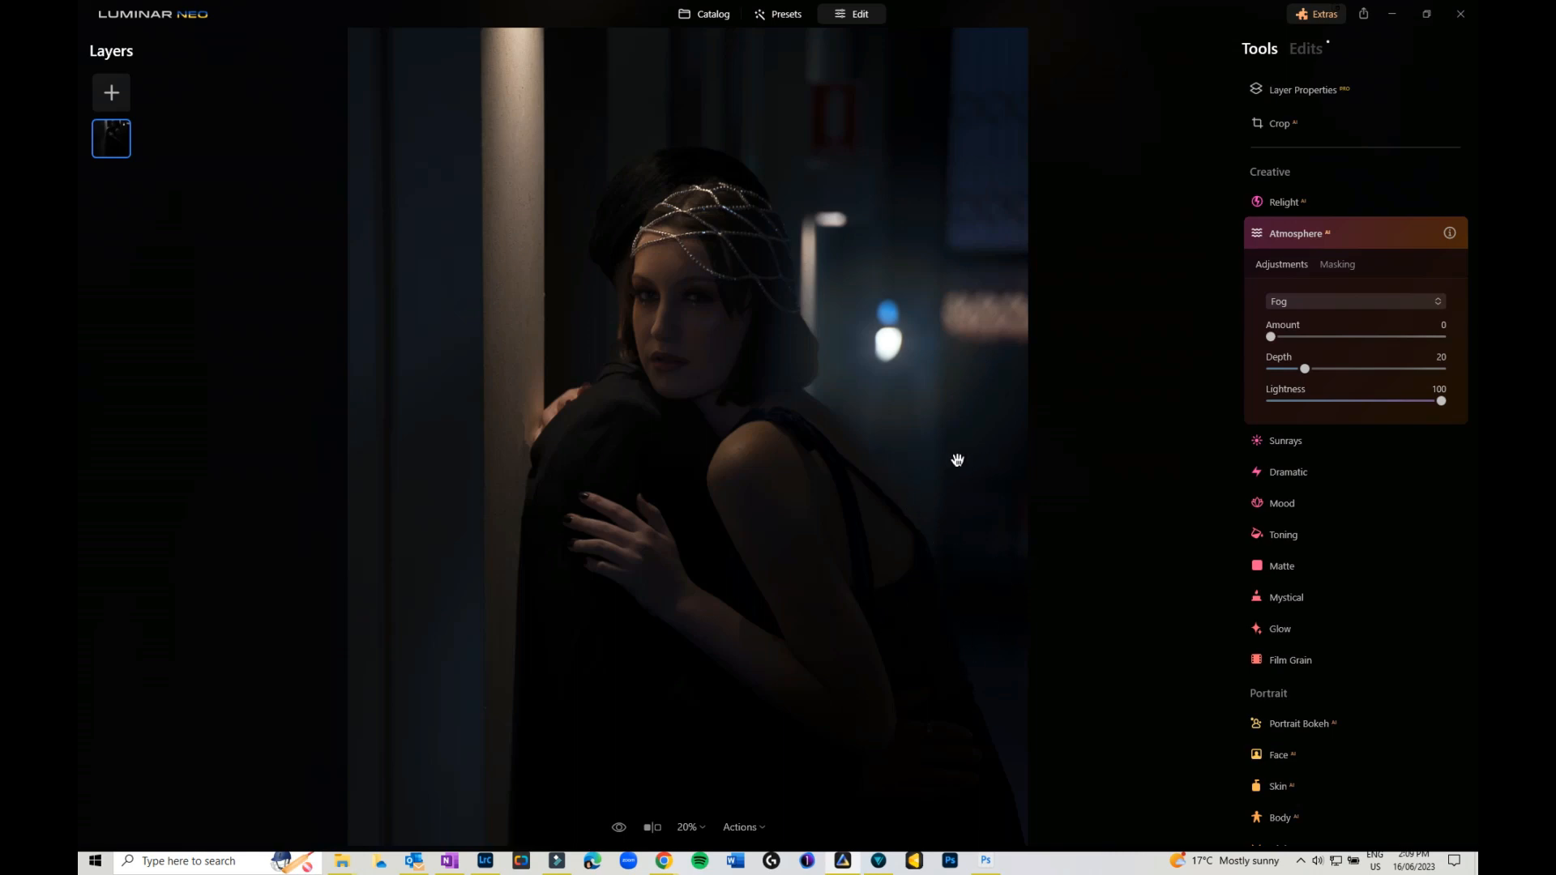
pyautogui.click(1309, 302)
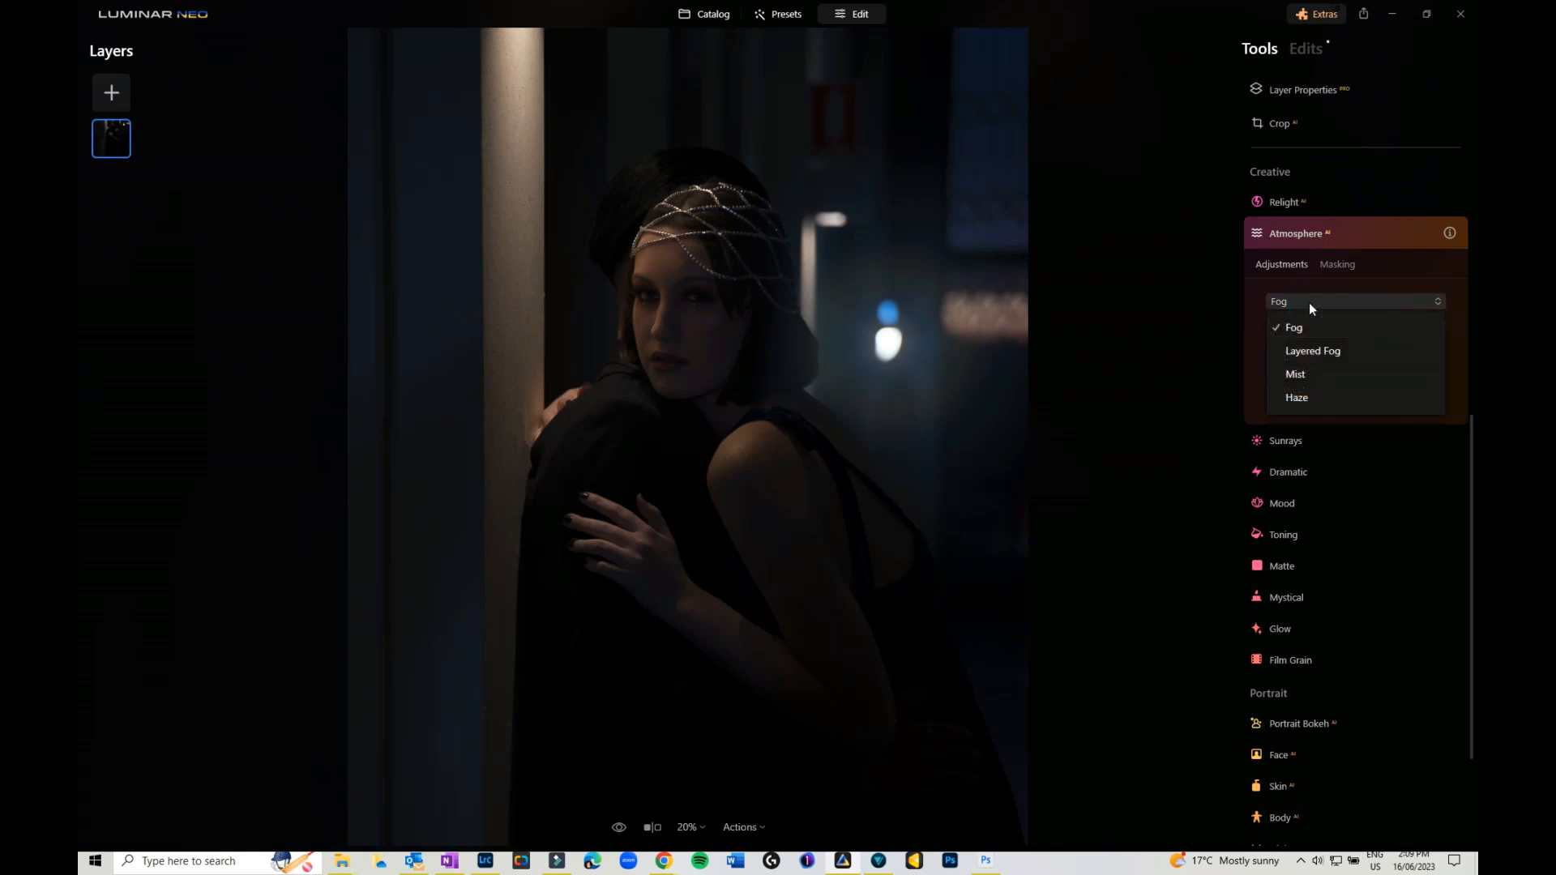
pyautogui.click(1307, 397)
pyautogui.moveTo(1276, 340)
pyautogui.mouseDown()
pyautogui.moveTo(1314, 341)
pyautogui.moveTo(1295, 342)
pyautogui.mouseUp()
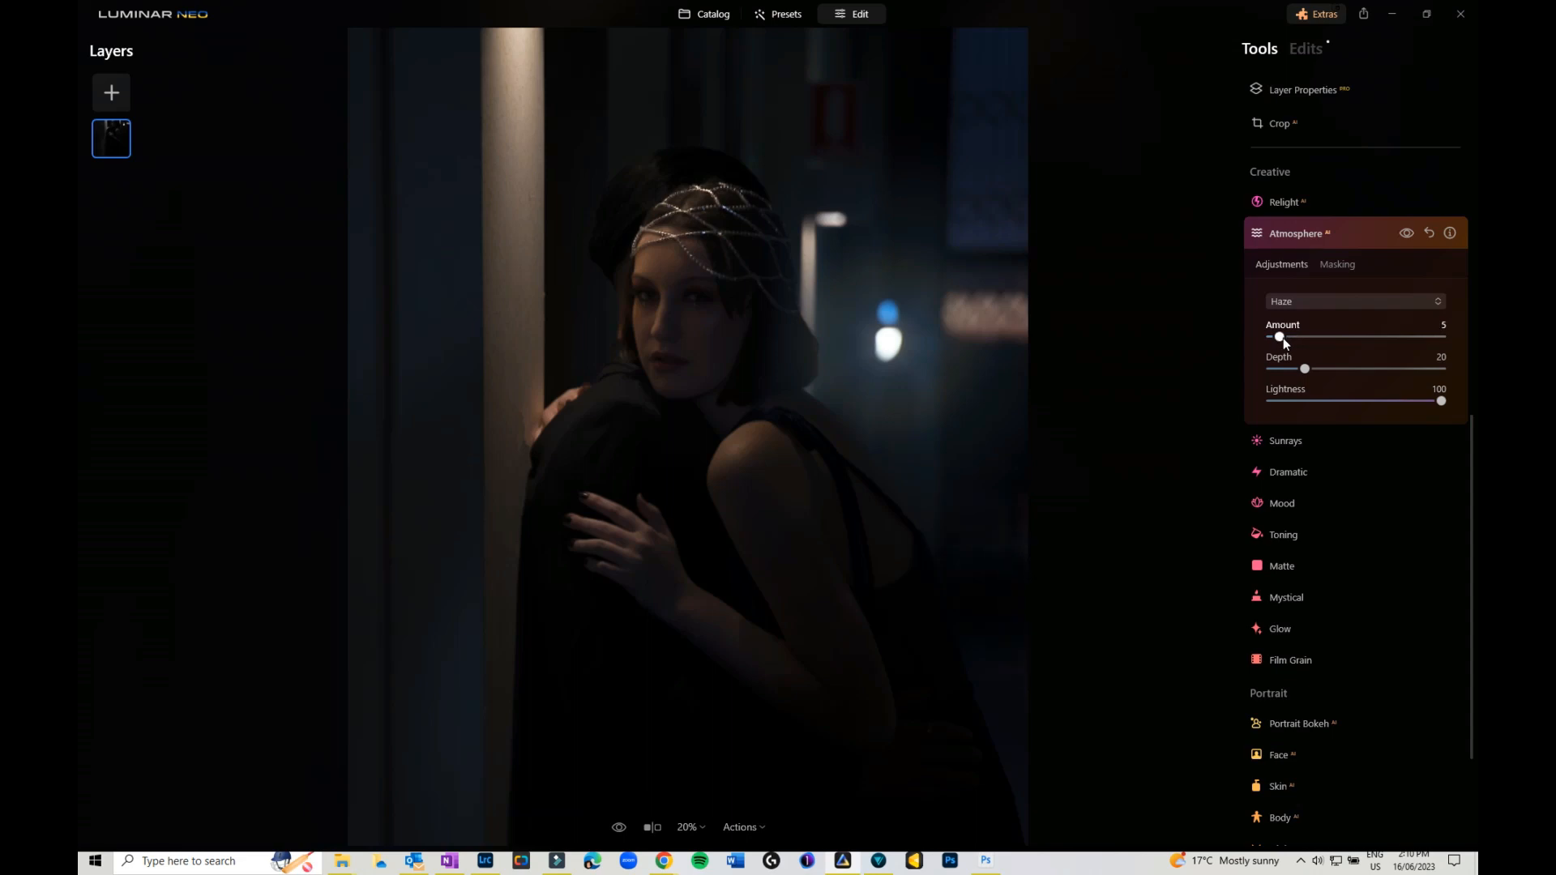
# Step: Apply the Mystical effect to the photo with an Amount of 26
pyautogui.click(1296, 600)
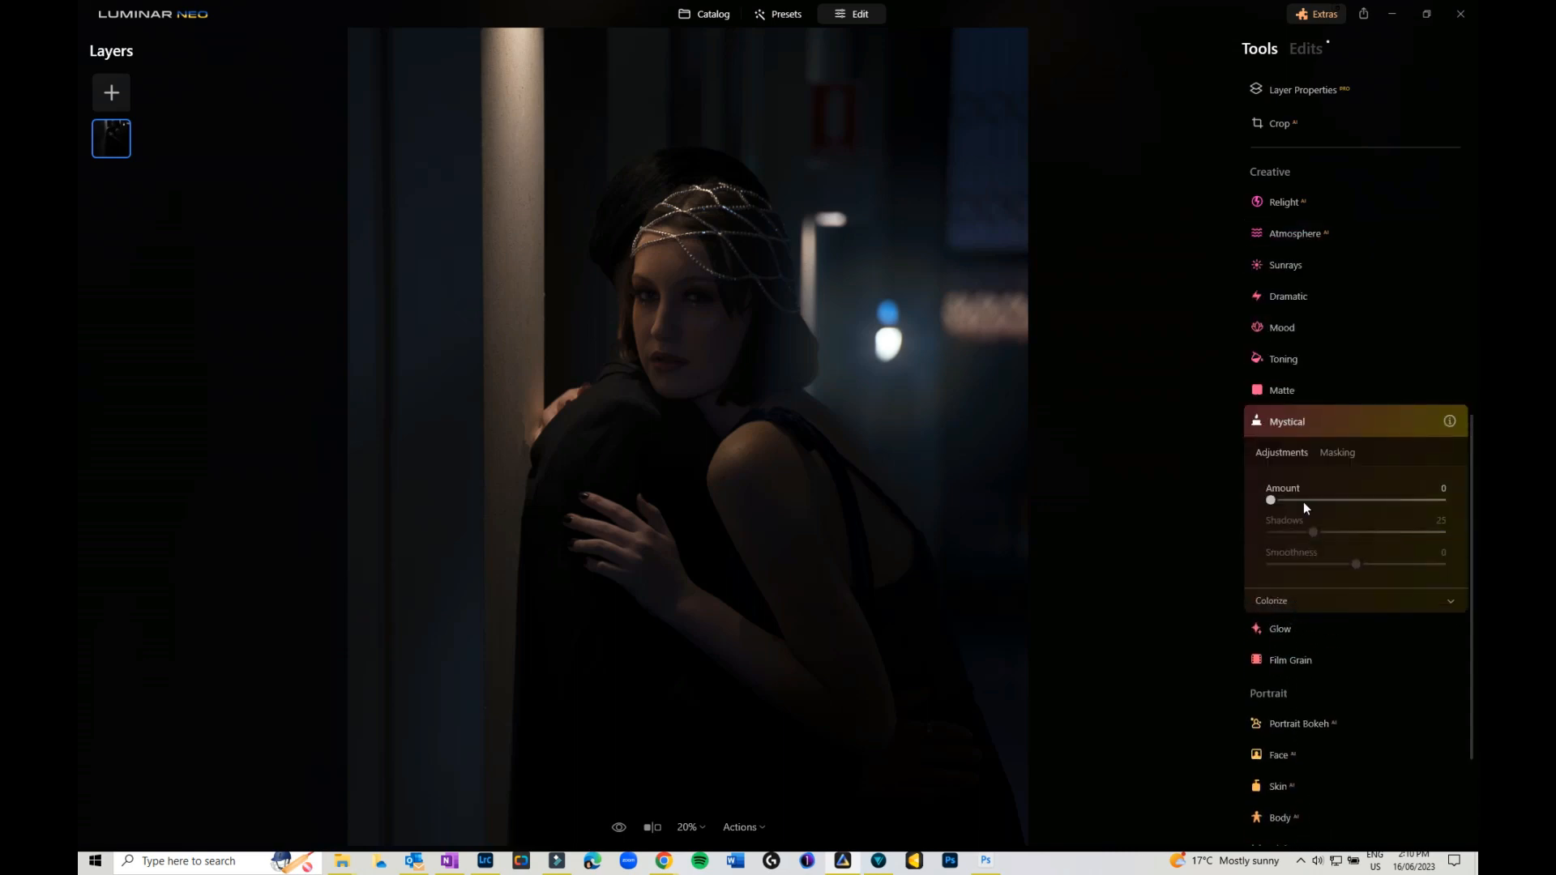
pyautogui.moveTo(1273, 501); pyautogui.dragTo(1319, 529)
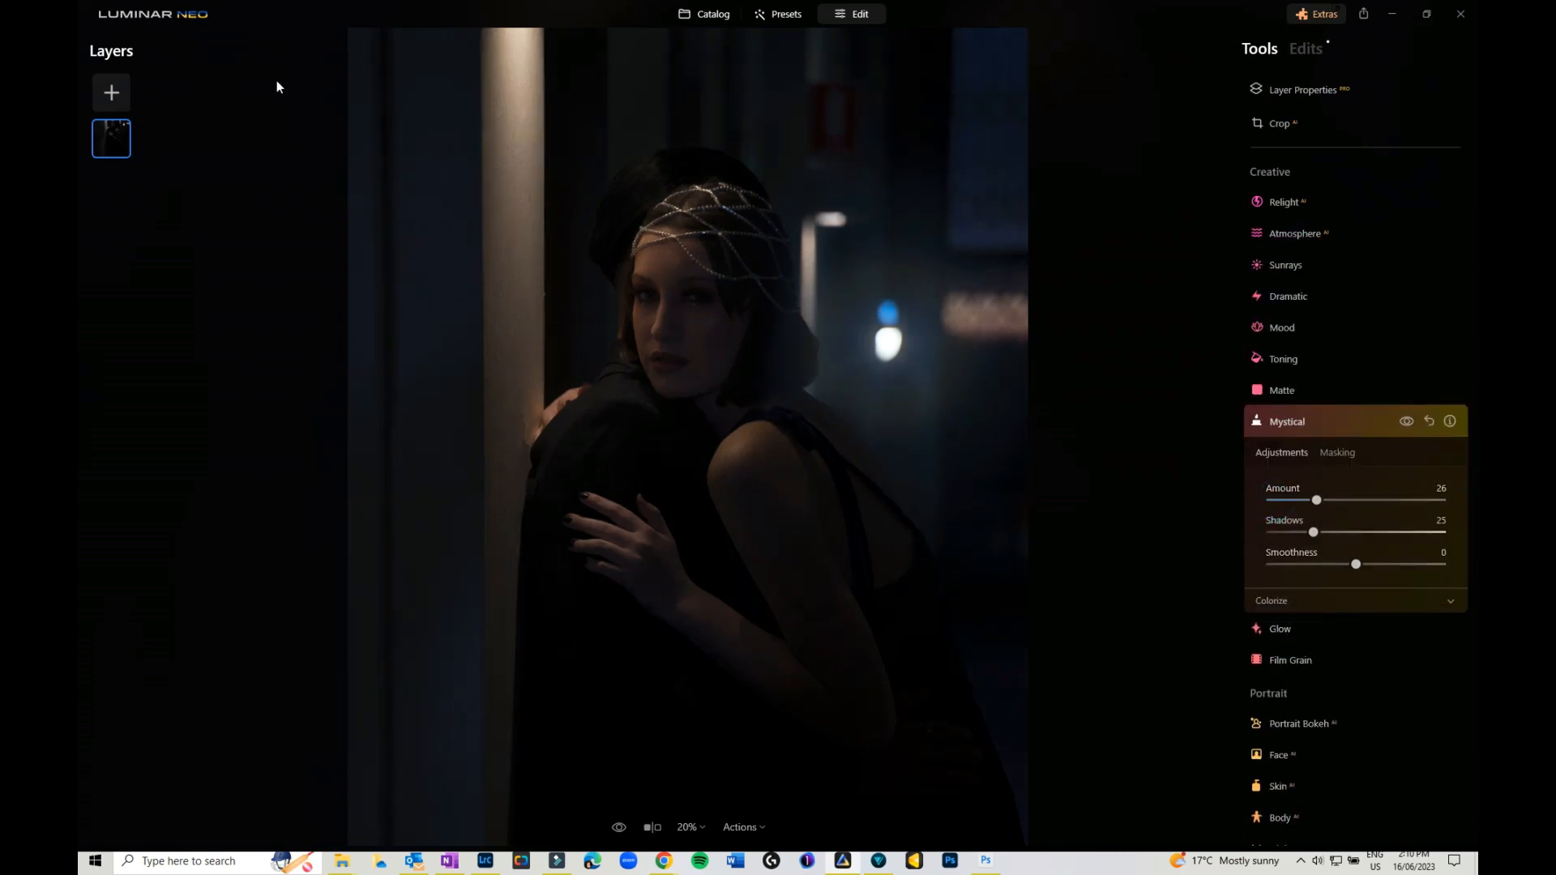
# Step: Open the layer image library for the photo and look through the Marketplace's overlay packs
pyautogui.click(111, 137)
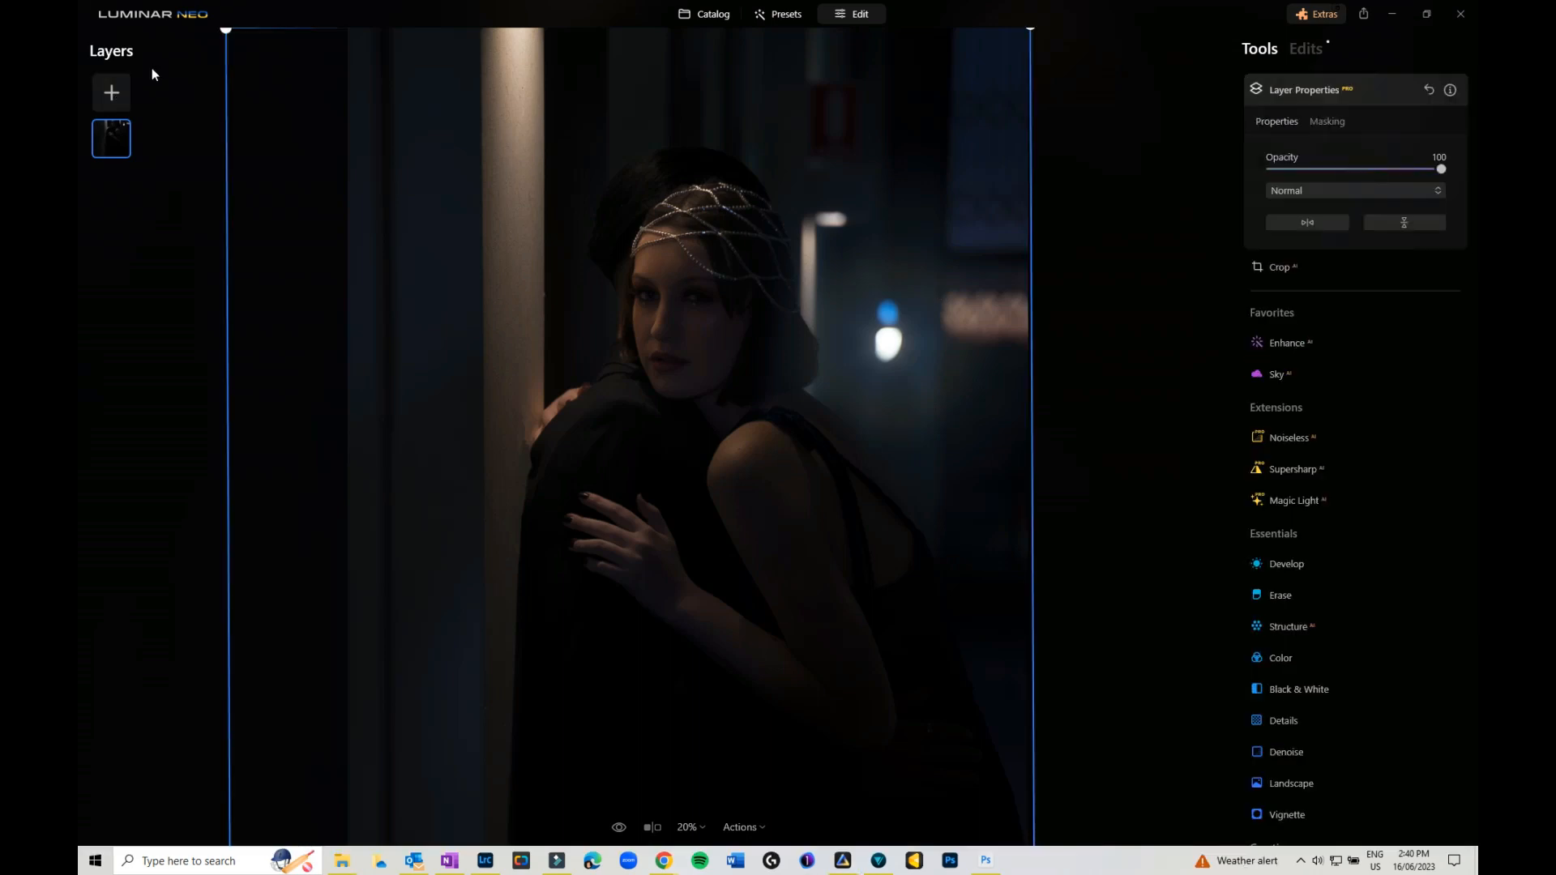
pyautogui.click(110, 93)
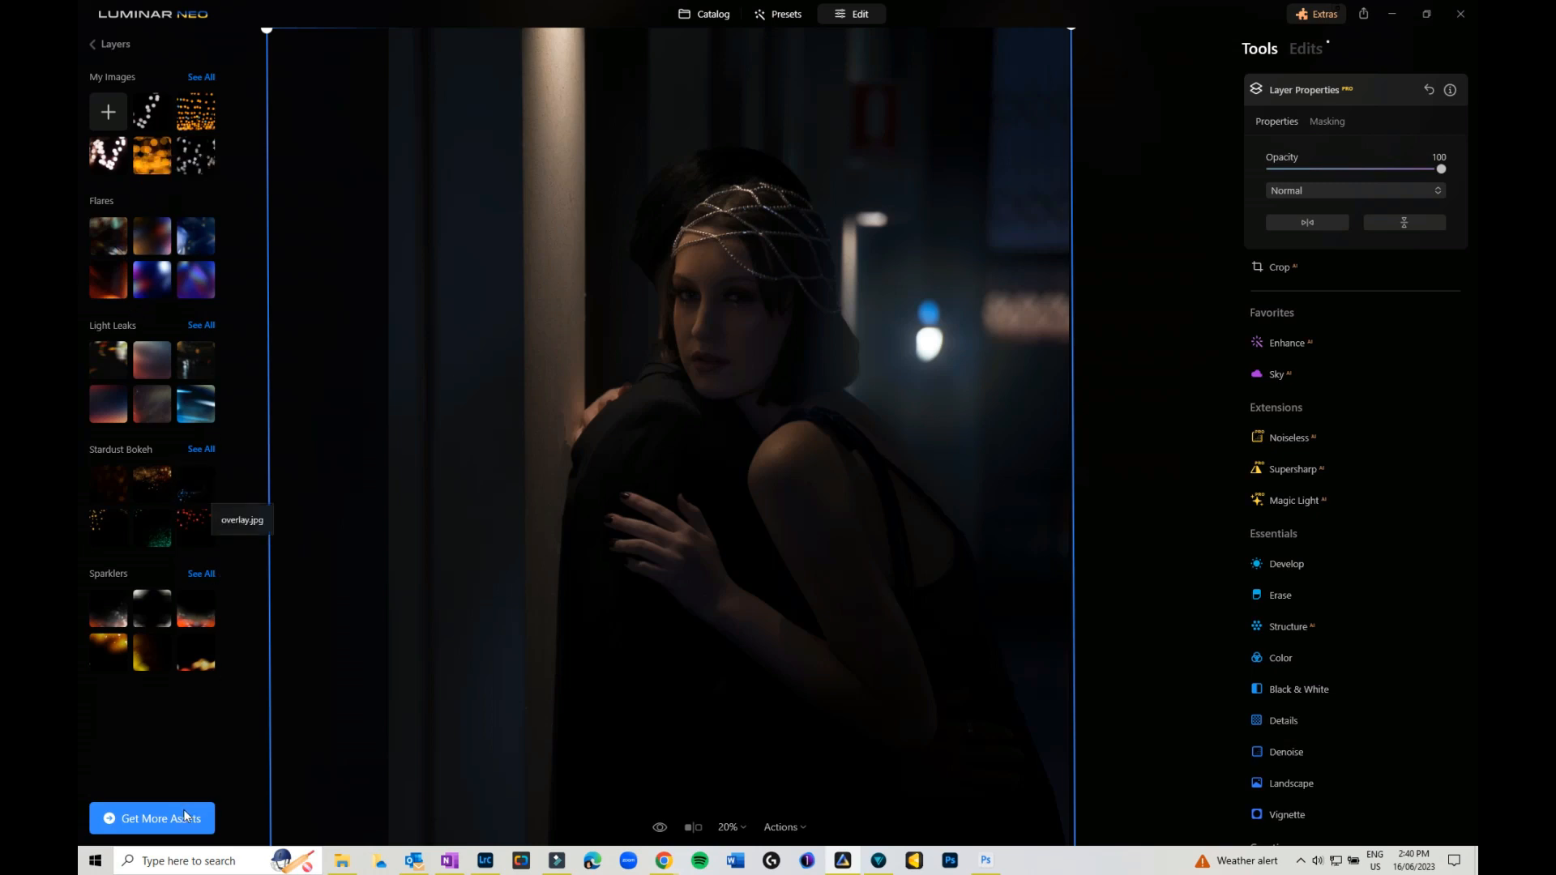
pyautogui.click(133, 820)
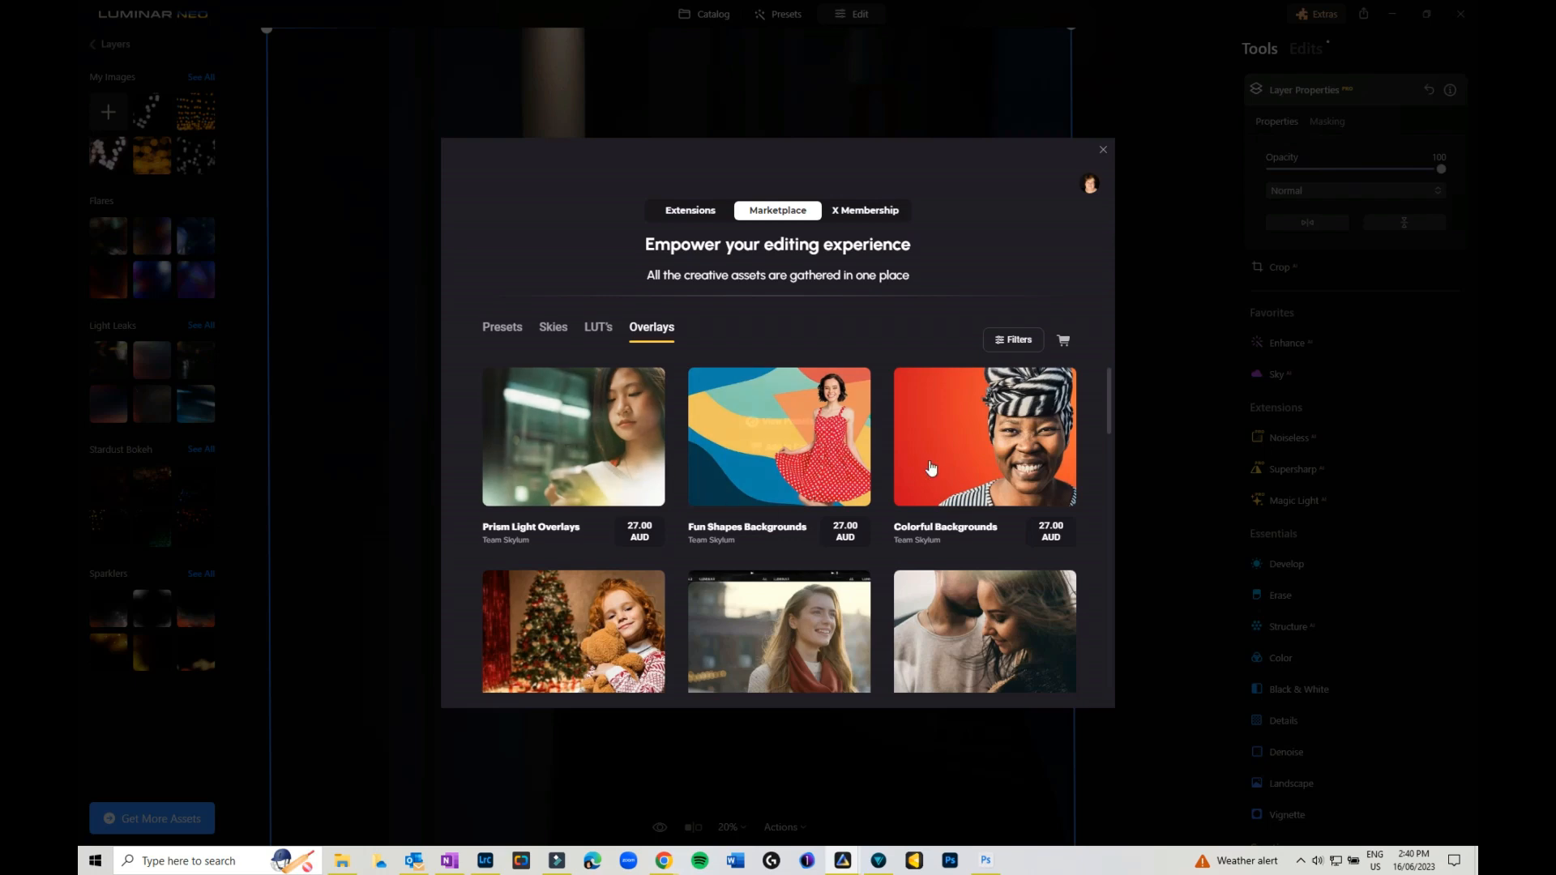
pyautogui.scroll(-2, 930, 467)
pyautogui.moveTo(932, 469)
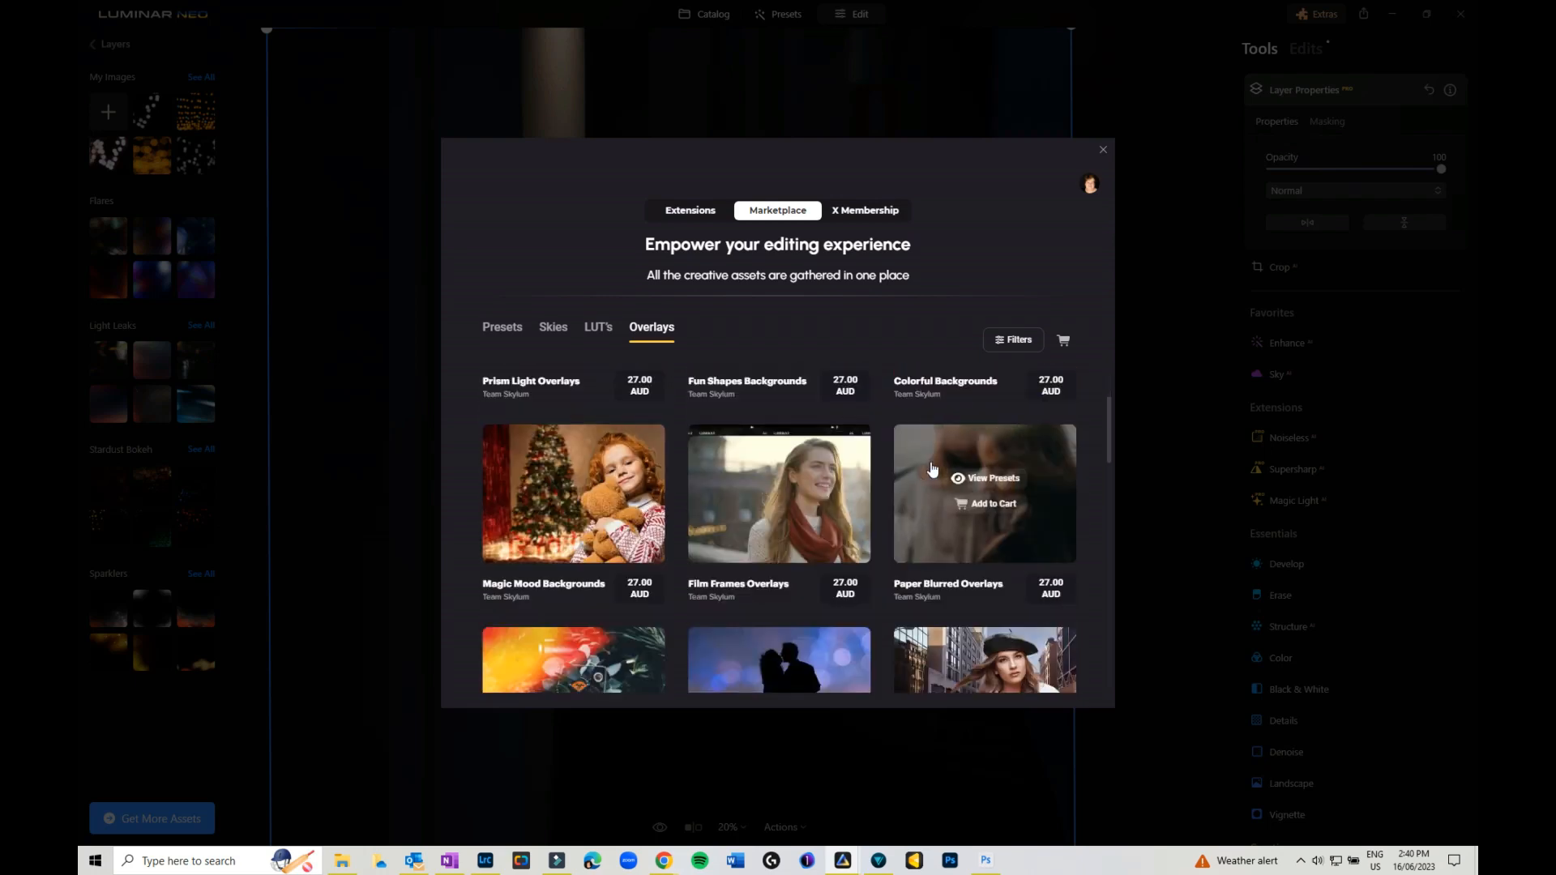
pyautogui.scroll(2, 932, 469)
pyautogui.scroll(-4, 932, 469)
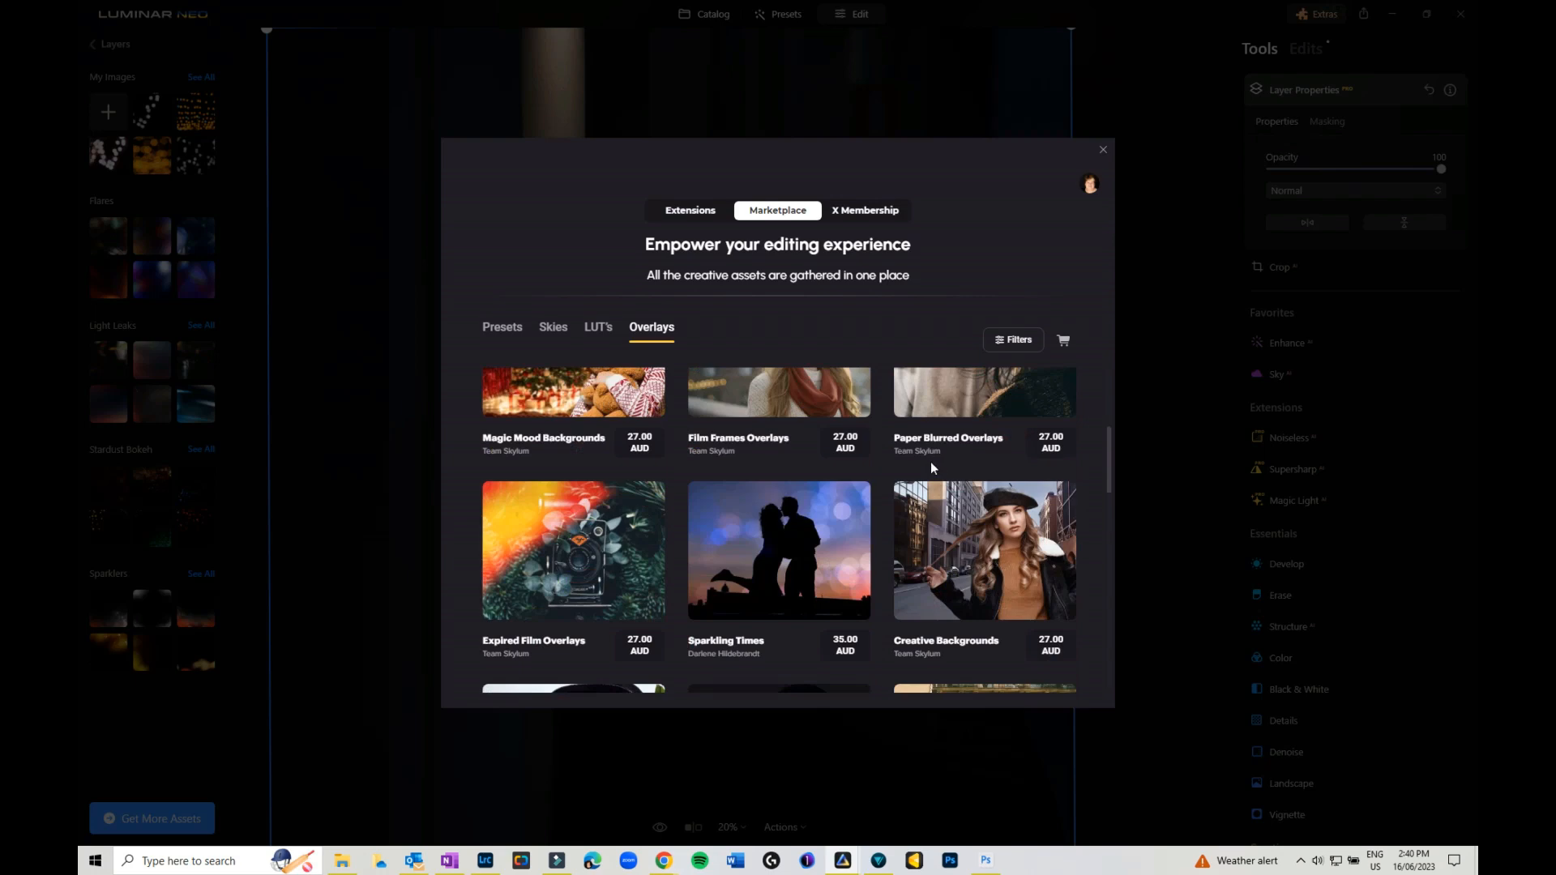
pyautogui.click(1103, 150)
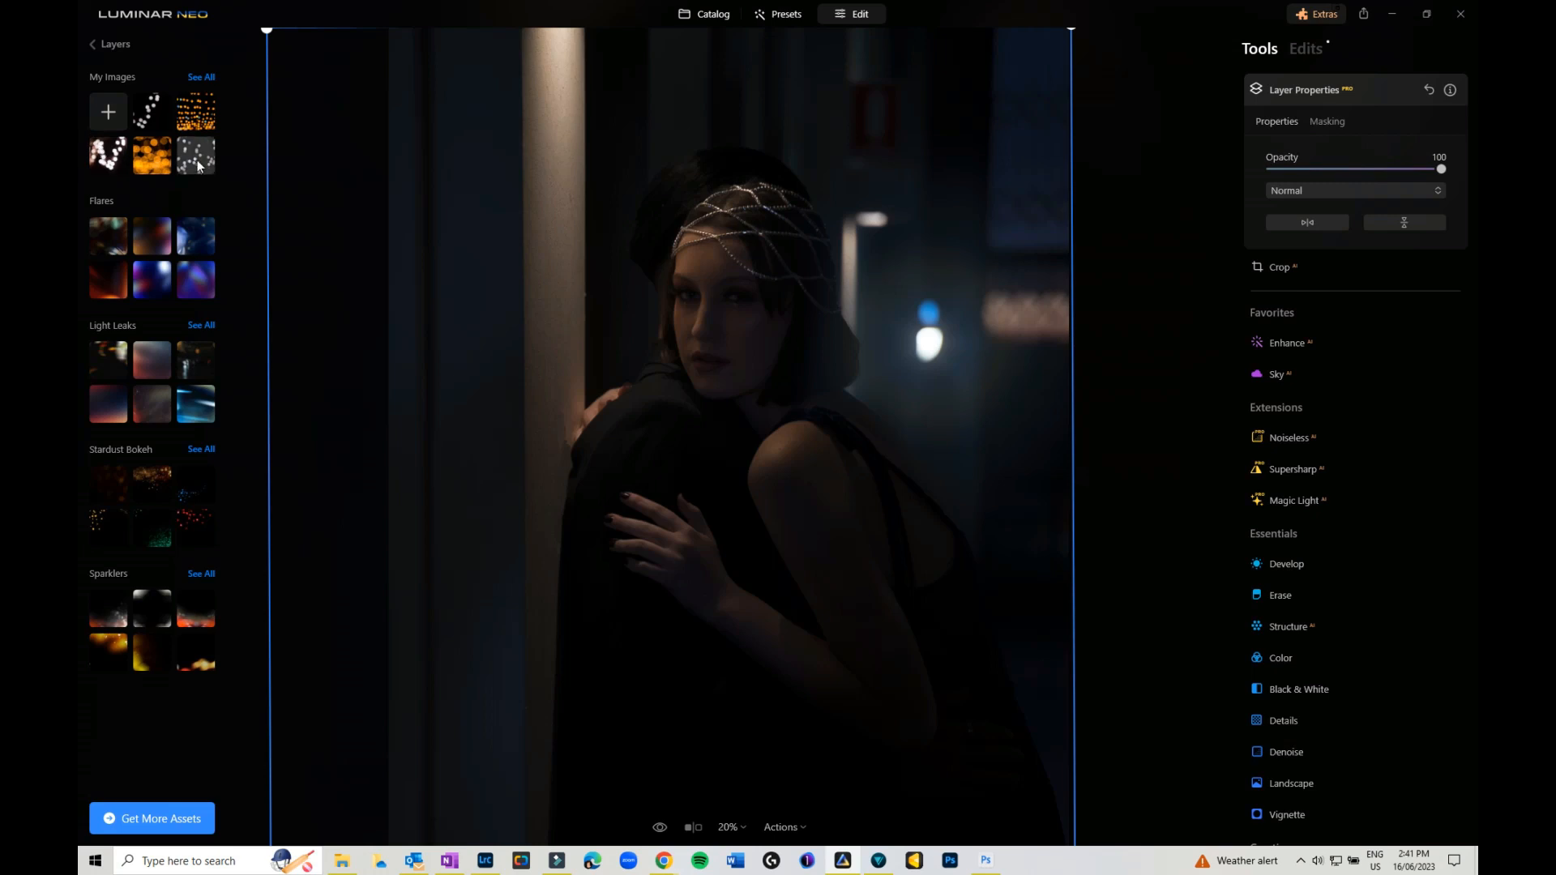
# Step: Add the white bokeh circles image from My Images as a new layer and move it up over the couple and background lamp
pyautogui.click(113, 163)
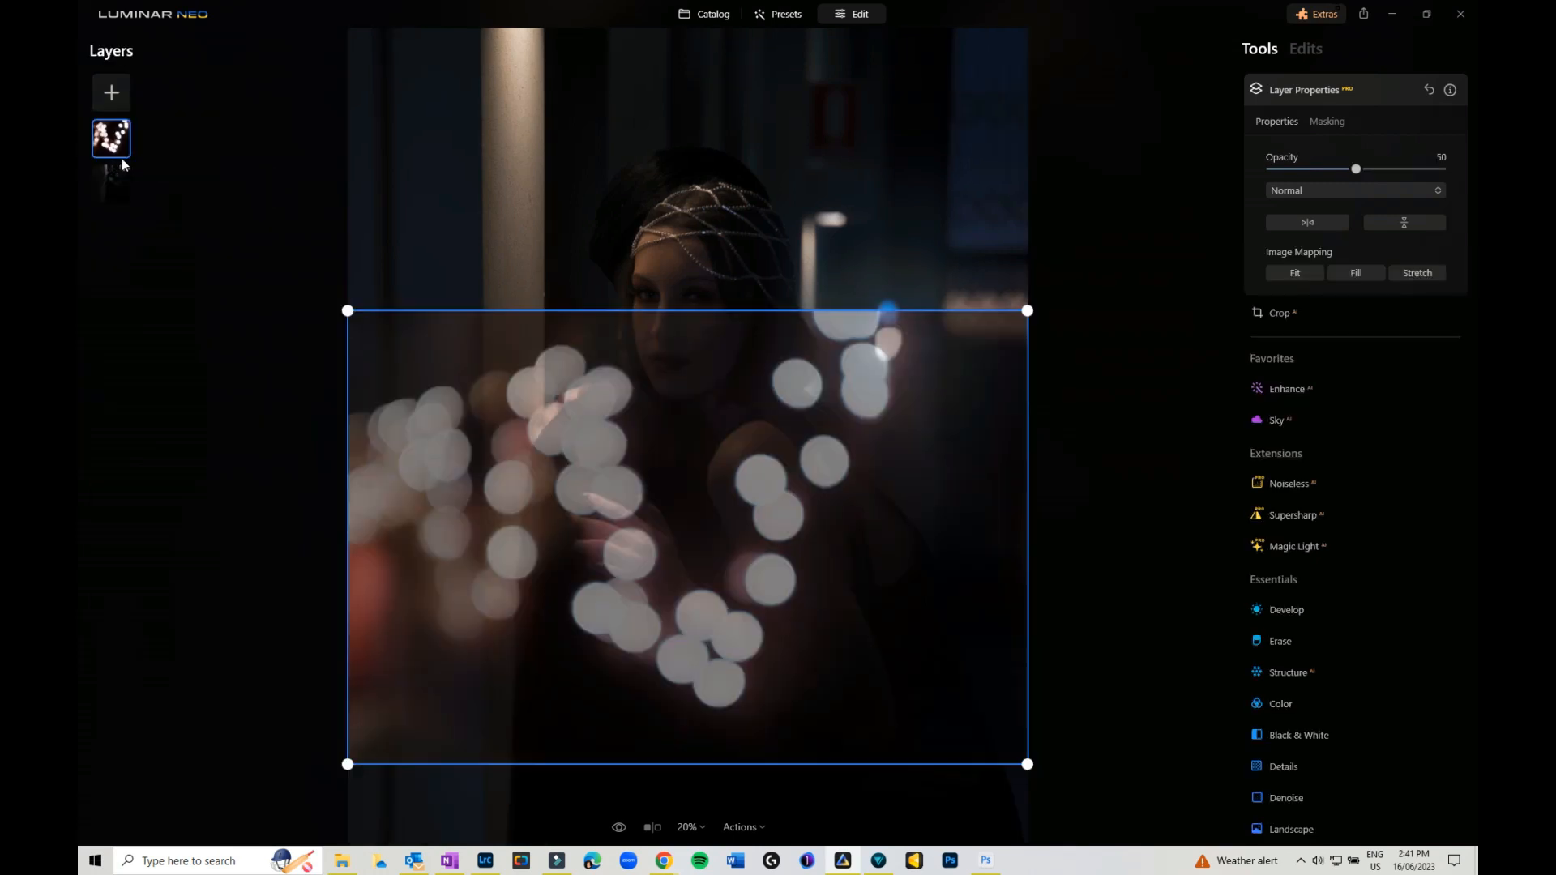
pyautogui.moveTo(762, 474); pyautogui.dragTo(778, 362)
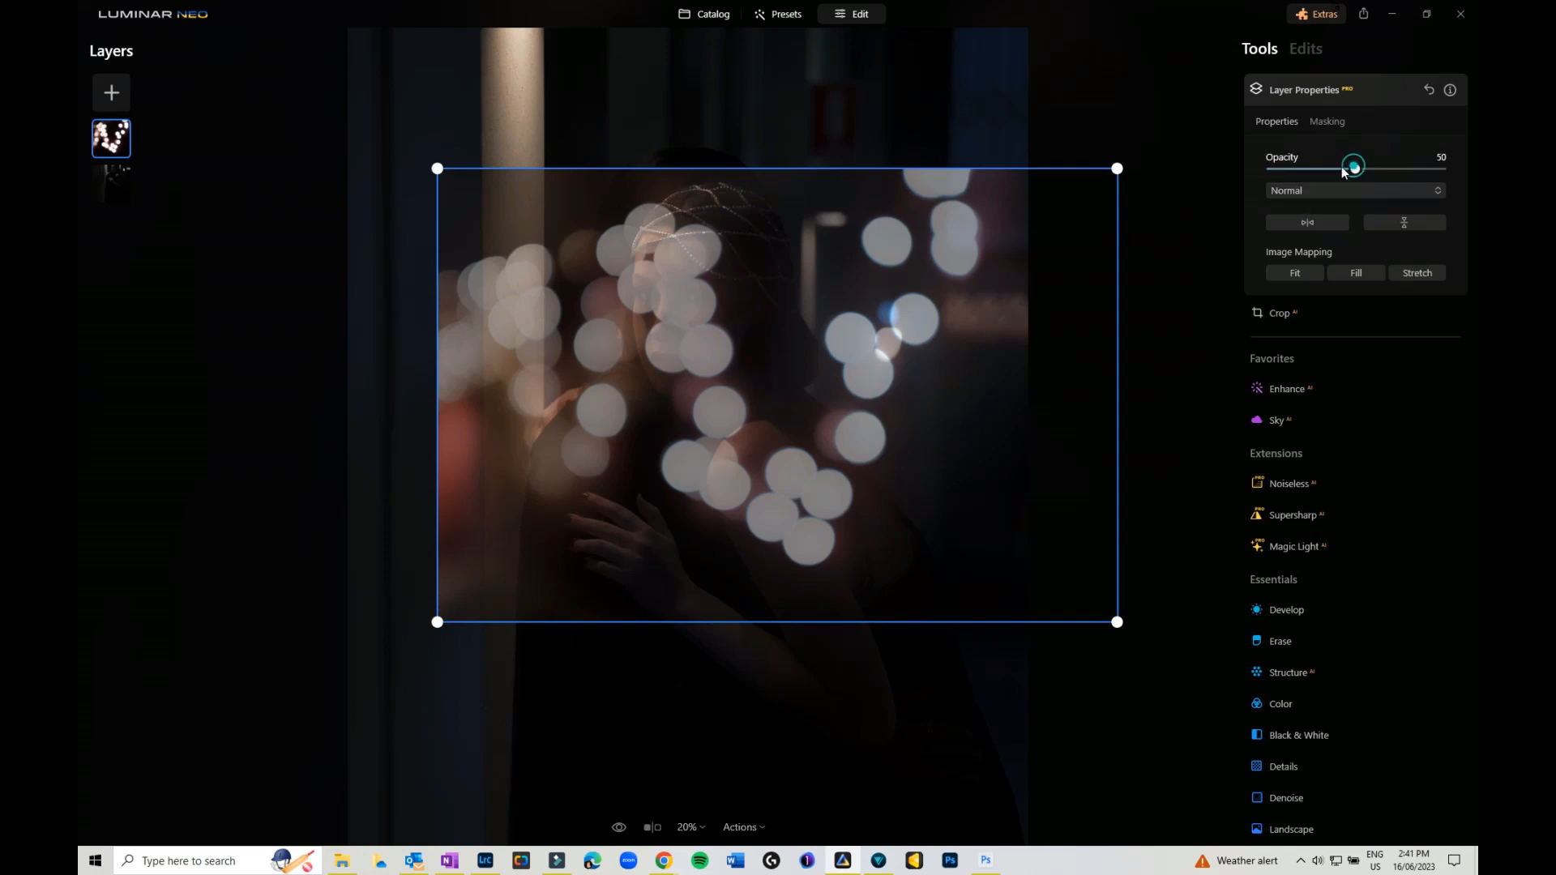
# Step: Lower the bokeh layer's opacity to 20 and erase its hard upper edge with a mask brush at strength 100
pyautogui.moveTo(1352, 167); pyautogui.dragTo(1303, 180)
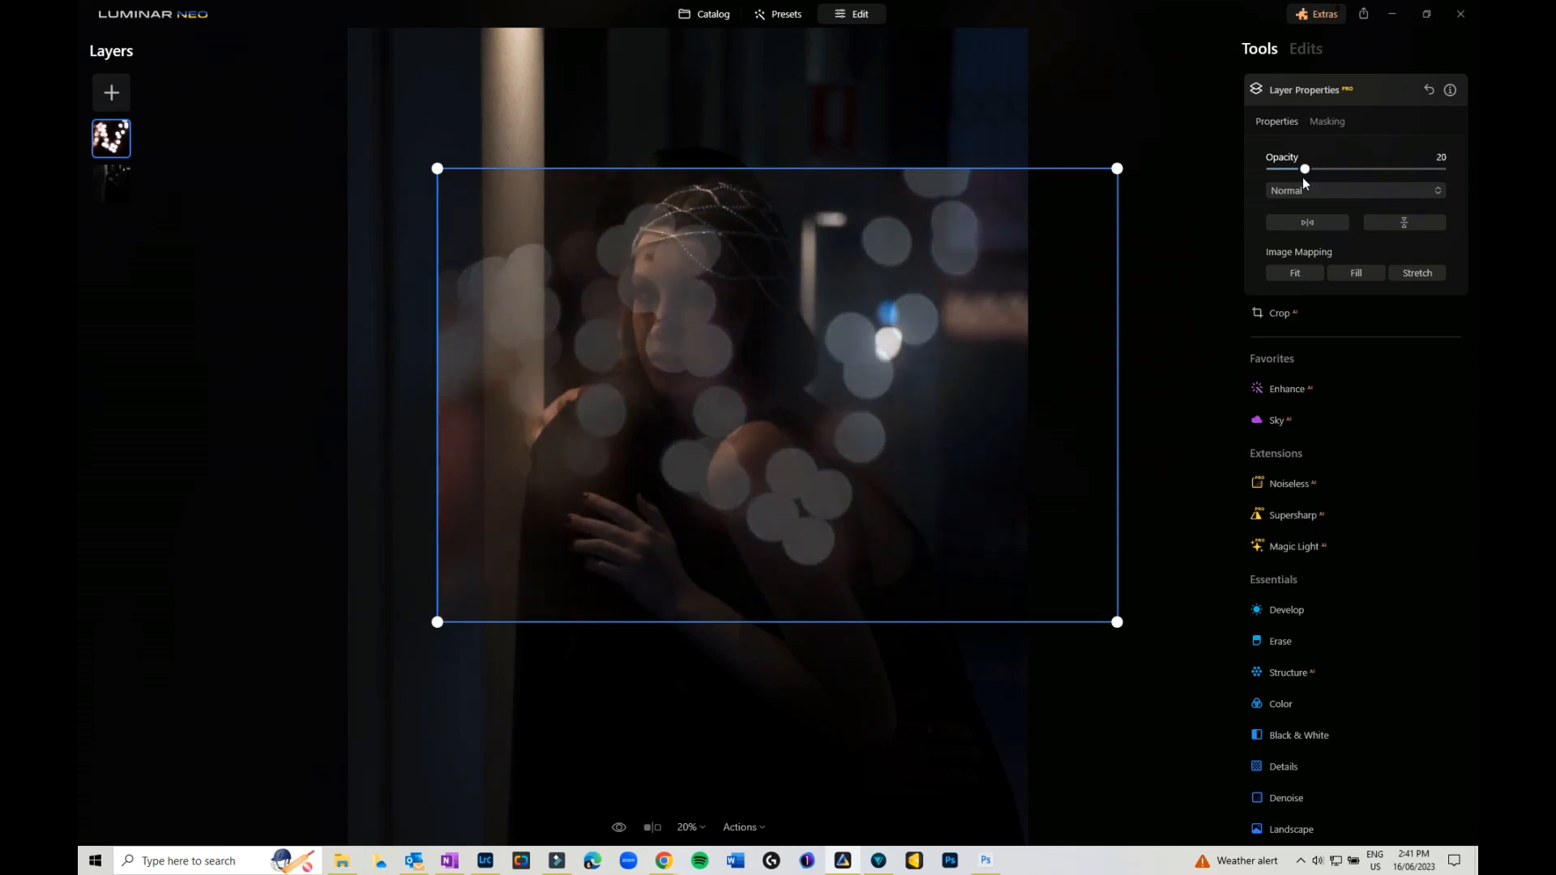
pyautogui.click(1314, 121)
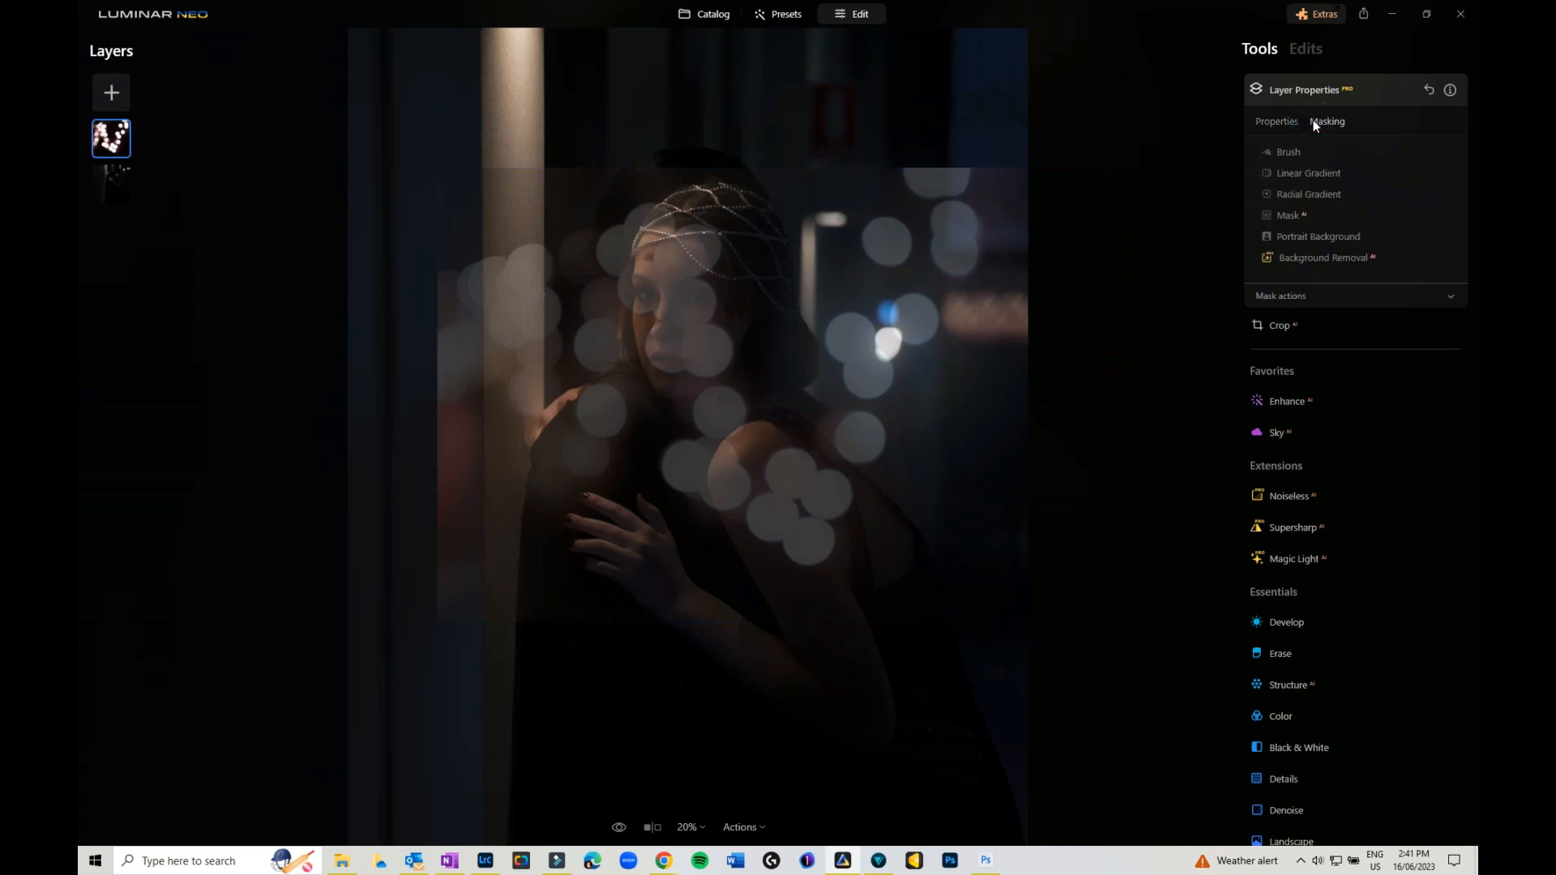
pyautogui.click(1286, 152)
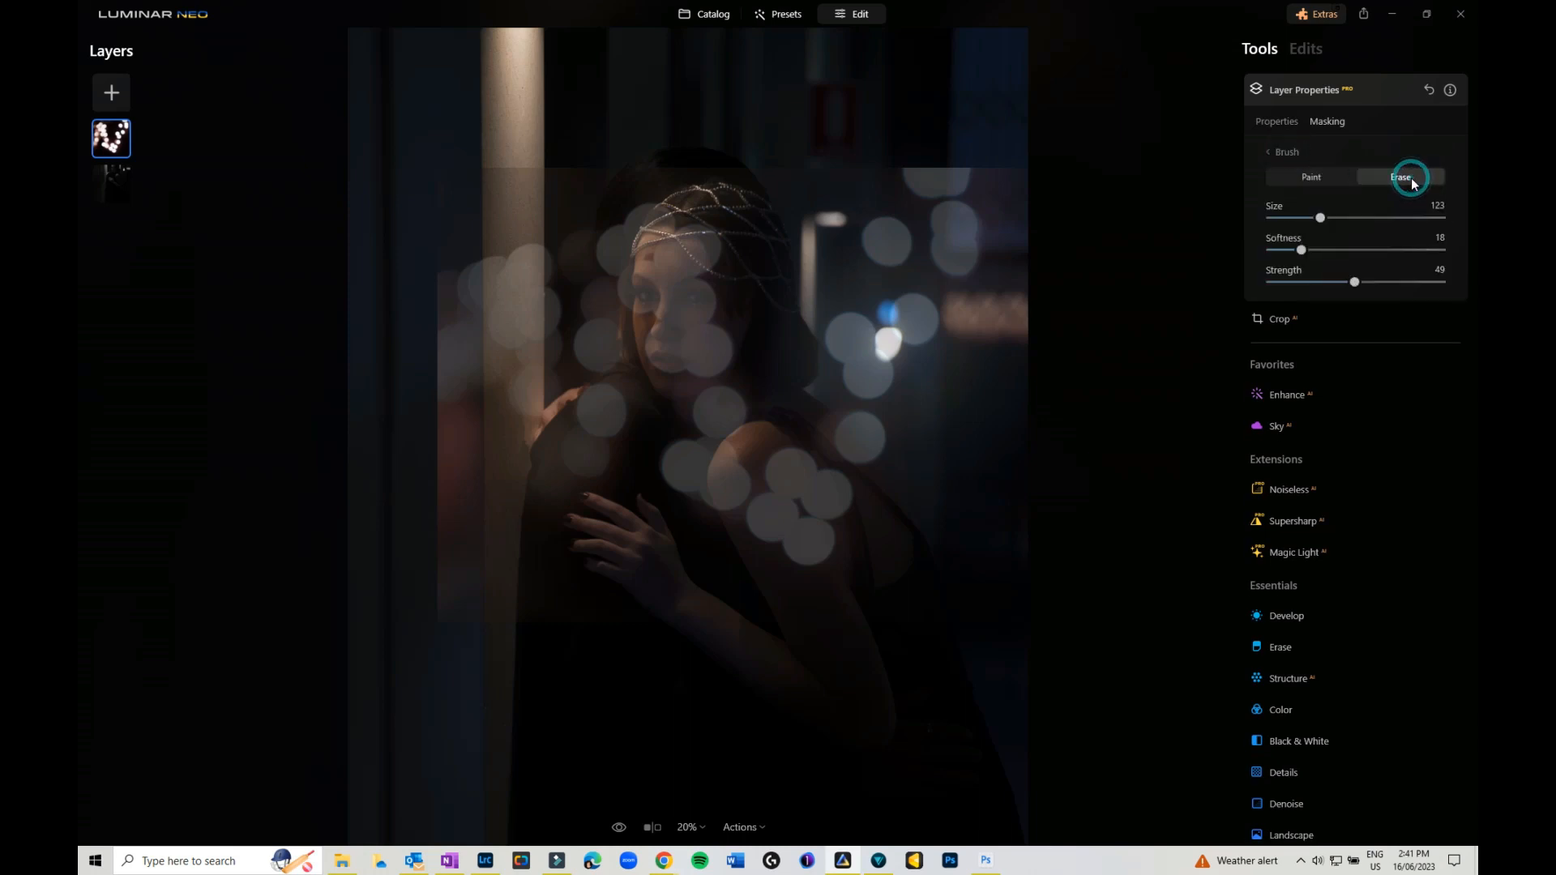
pyautogui.moveTo(911, 147)
pyautogui.mouseDown()
pyautogui.moveTo(915, 162)
pyautogui.moveTo(945, 160)
pyautogui.moveTo(900, 146)
pyautogui.mouseUp()
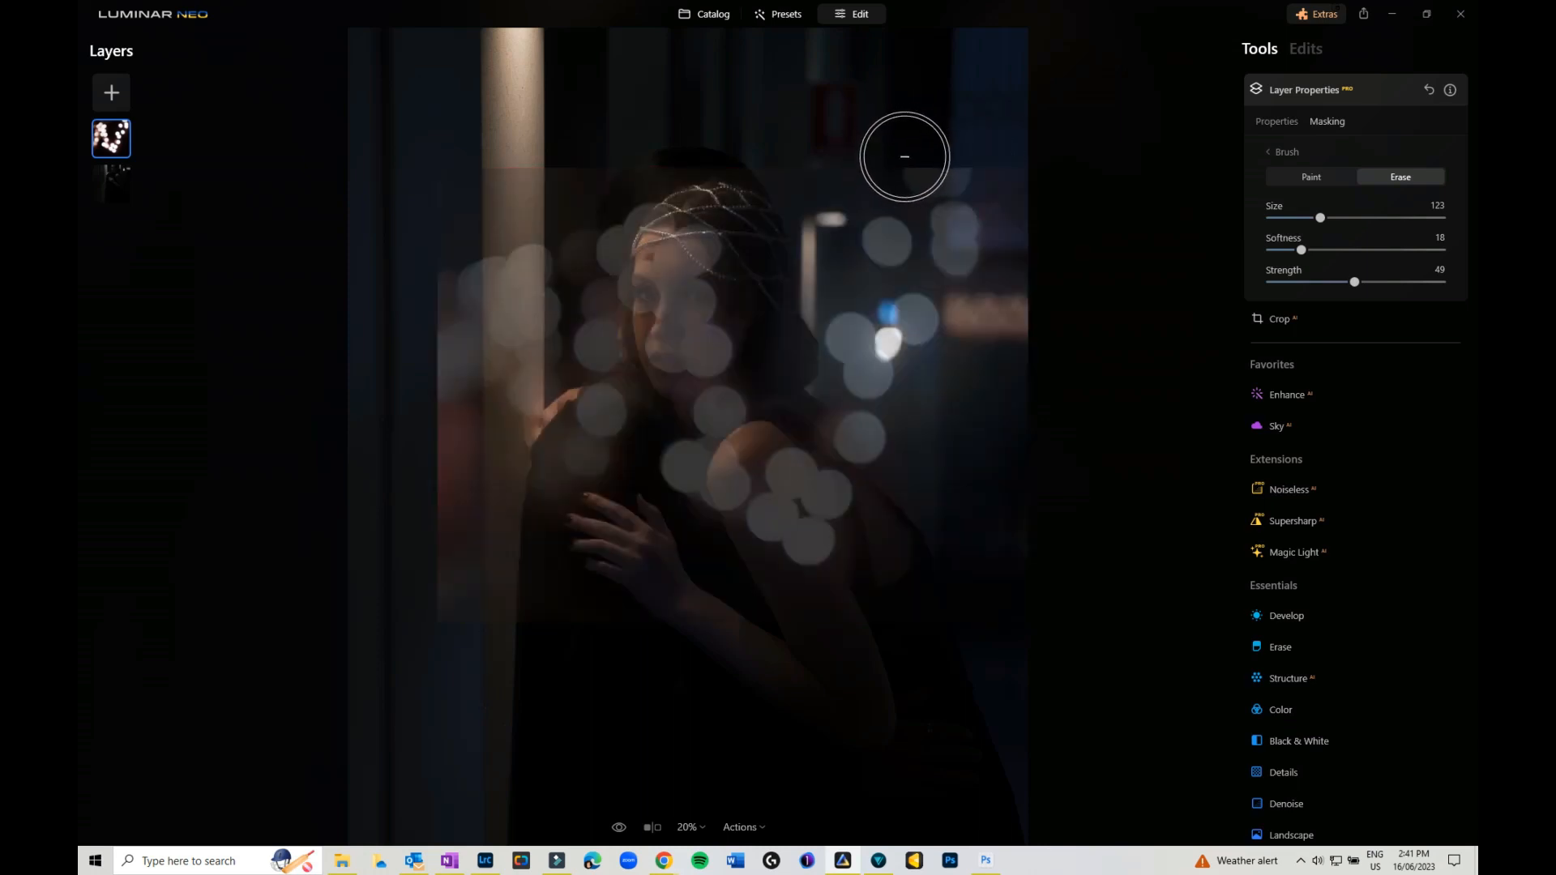
pyautogui.moveTo(1354, 283); pyautogui.dragTo(1447, 292)
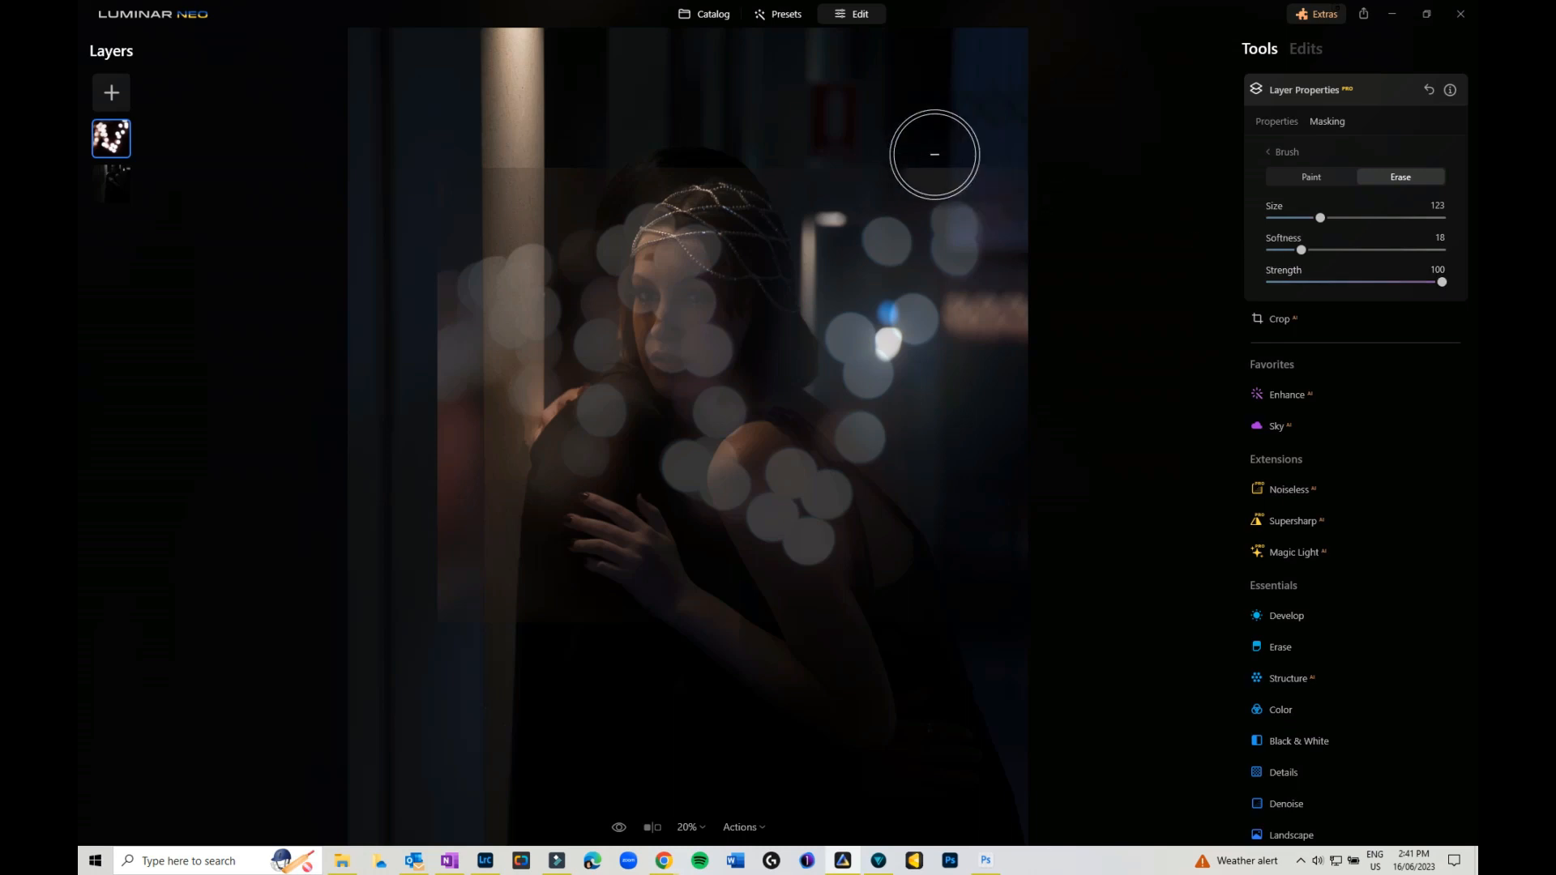
pyautogui.scroll(-1, 935, 155)
pyautogui.scroll(2, 934, 157)
pyautogui.moveTo(1313, 218); pyautogui.dragTo(1293, 217)
pyautogui.moveTo(1040, 76)
pyautogui.mouseDown()
pyautogui.moveTo(1037, 129)
pyautogui.moveTo(1162, 106)
pyautogui.moveTo(1059, 117)
pyautogui.moveTo(1148, 89)
pyautogui.moveTo(1016, 89)
pyautogui.moveTo(1073, 92)
pyautogui.moveTo(1016, 83)
pyautogui.moveTo(1020, 69)
pyautogui.moveTo(275, 87)
pyautogui.moveTo(268, 104)
pyautogui.moveTo(452, 108)
pyautogui.moveTo(303, 146)
pyautogui.mouseUp()
# Step: Erase the bokeh circles covering the couple's faces and bodies from the layer mask with a brush size of 170
pyautogui.press(']')
pyautogui.press(']')
pyautogui.press(']')
pyautogui.press(']')
pyautogui.press(']')
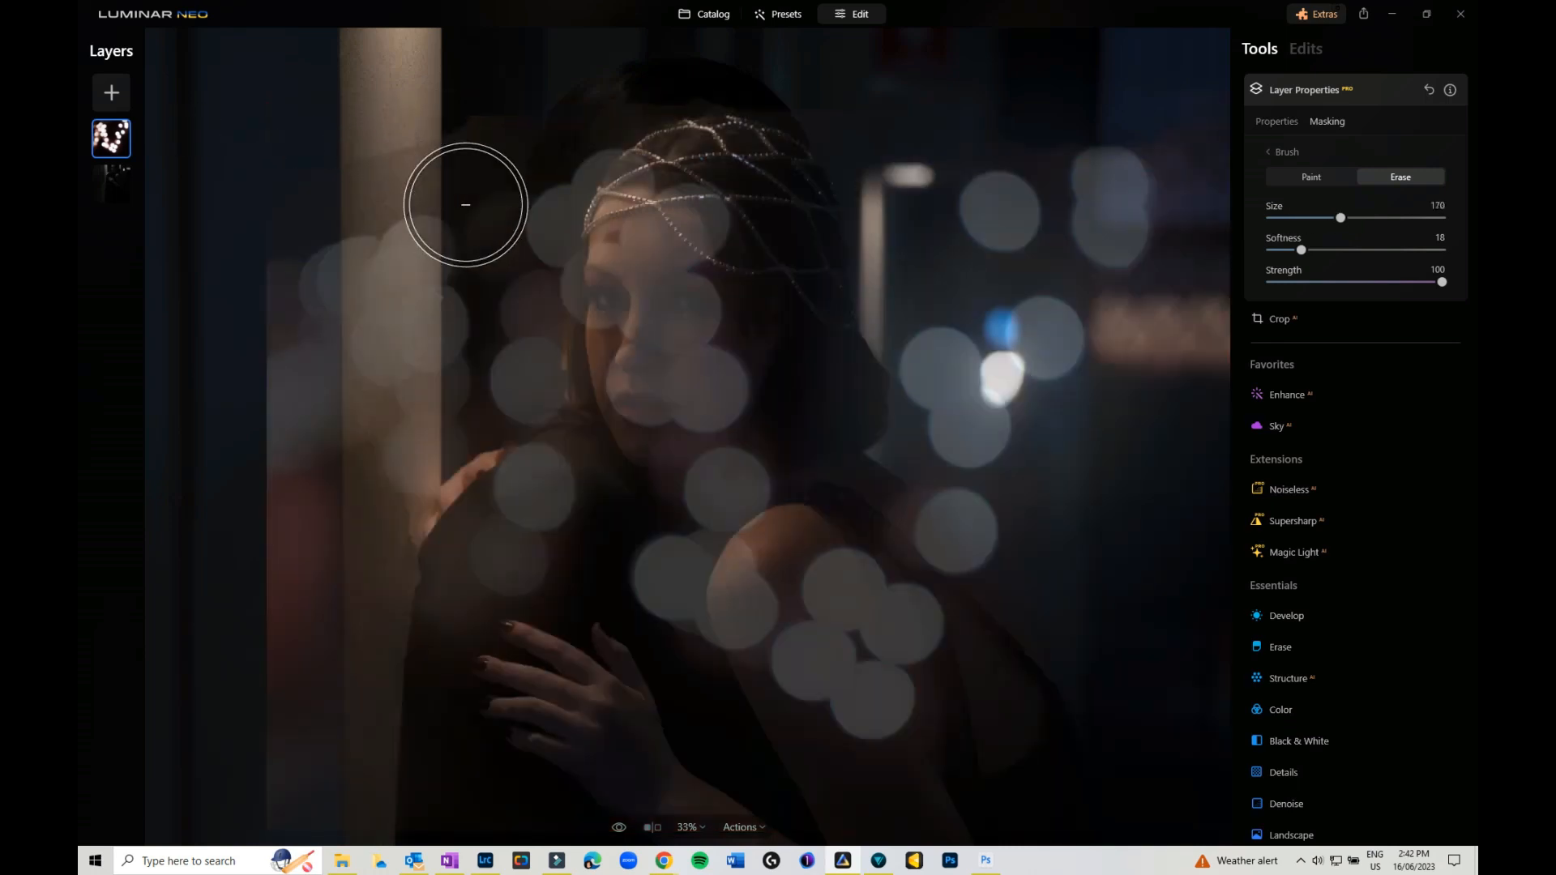
pyautogui.moveTo(465, 198)
pyautogui.mouseDown()
pyautogui.moveTo(395, 288)
pyautogui.moveTo(574, 106)
pyautogui.moveTo(668, 149)
pyautogui.moveTo(474, 175)
pyautogui.moveTo(827, 138)
pyautogui.moveTo(728, 199)
pyautogui.moveTo(907, 100)
pyautogui.moveTo(703, 408)
pyautogui.moveTo(795, 229)
pyautogui.moveTo(831, 592)
pyautogui.moveTo(867, 675)
pyautogui.moveTo(859, 603)
pyautogui.moveTo(757, 567)
pyautogui.moveTo(734, 599)
pyautogui.moveTo(726, 468)
pyautogui.moveTo(677, 509)
pyautogui.moveTo(713, 129)
pyautogui.moveTo(635, 345)
pyautogui.moveTo(633, 183)
pyautogui.moveTo(610, 359)
pyautogui.moveTo(607, 225)
pyautogui.moveTo(582, 199)
pyautogui.moveTo(634, 471)
pyautogui.moveTo(753, 715)
pyautogui.moveTo(727, 628)
pyautogui.moveTo(819, 710)
pyautogui.moveTo(879, 731)
pyautogui.moveTo(886, 601)
pyautogui.moveTo(844, 546)
pyautogui.mouseUp()
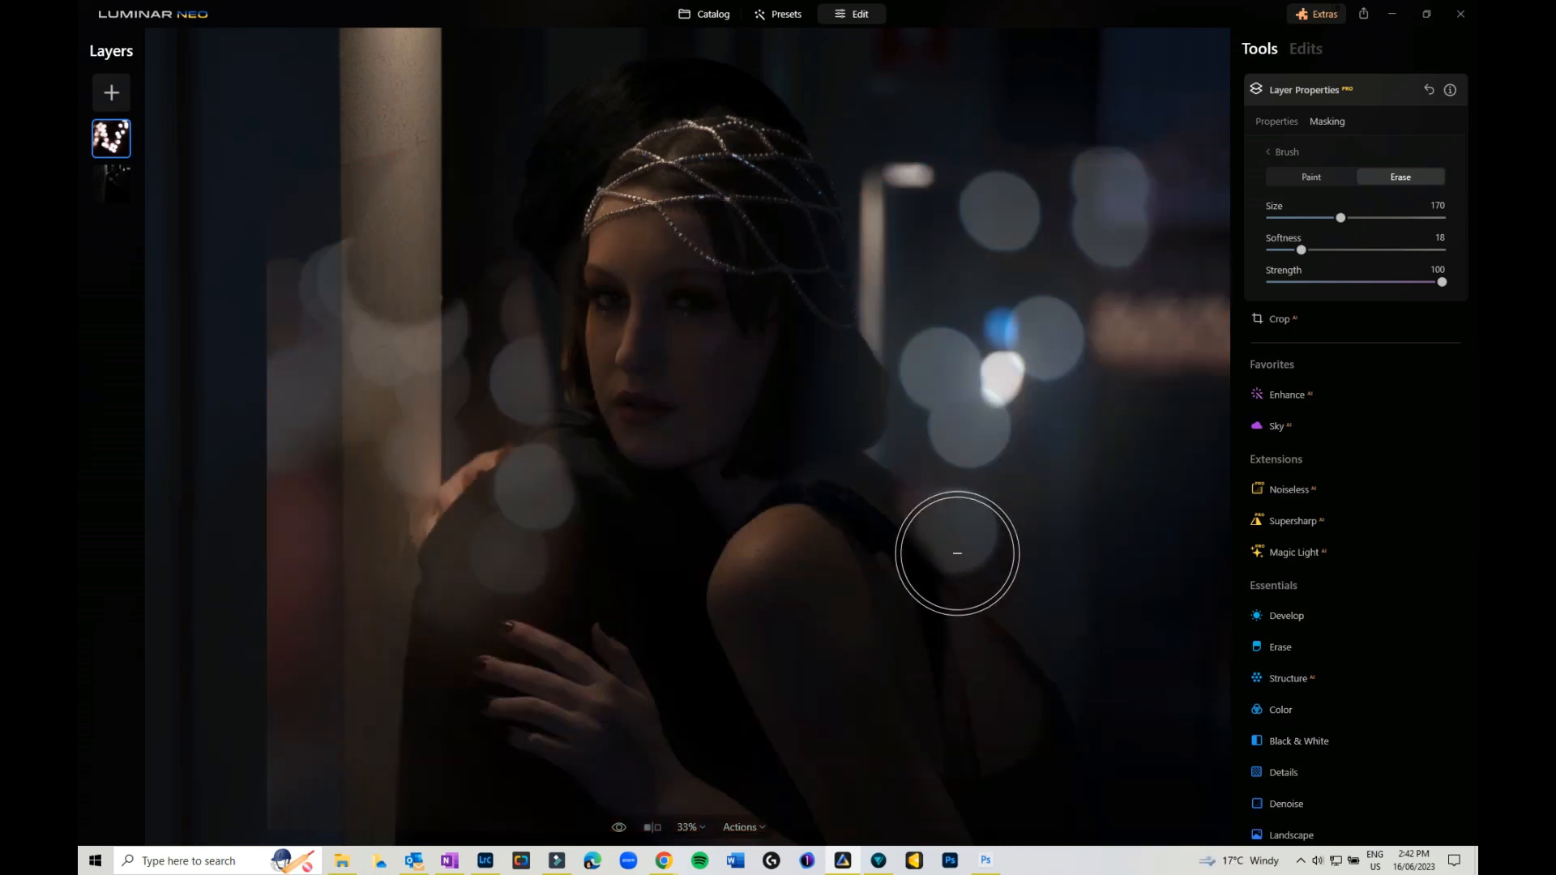
# Step: Paint the partly erased bokeh circle beside the woman's shoulder back into the mask with a brush size of 38
pyautogui.click(1321, 178)
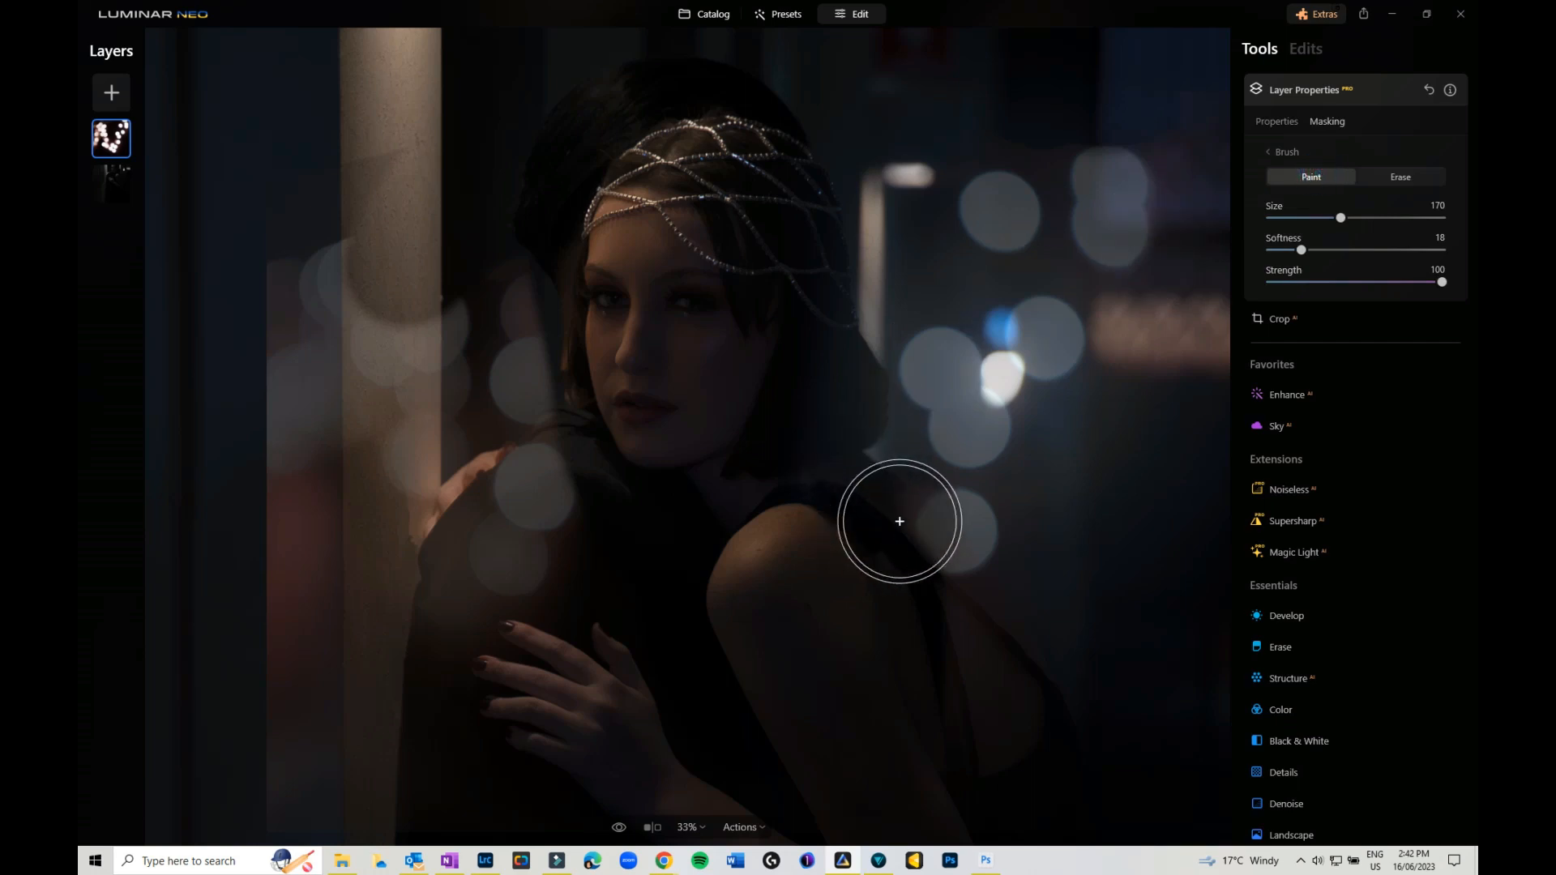
pyautogui.scroll(-10, 934, 534)
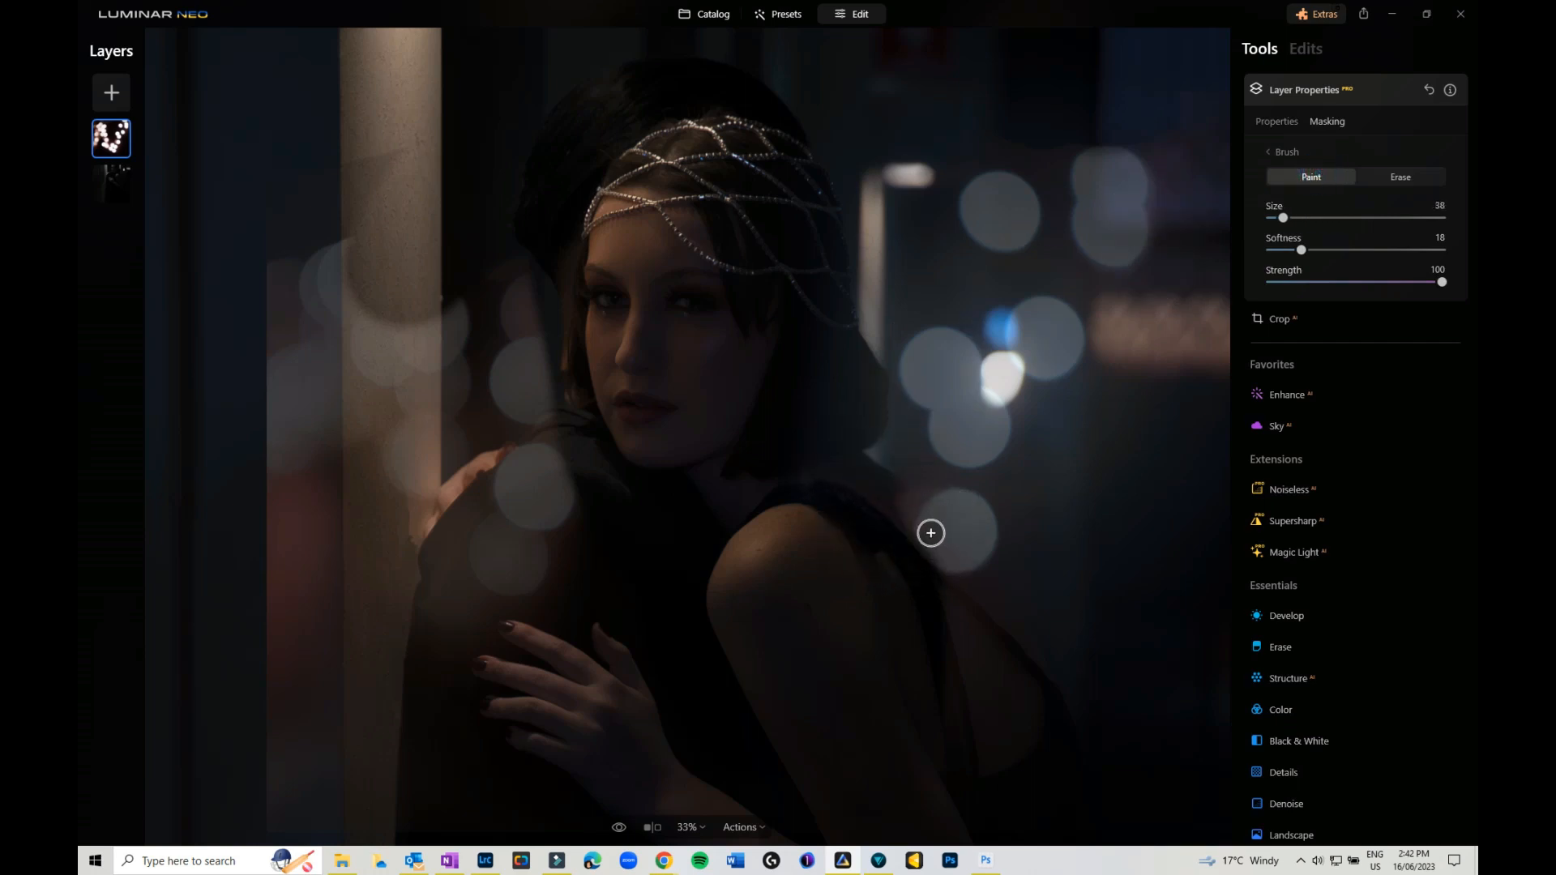
pyautogui.moveTo(932, 533)
pyautogui.mouseDown()
pyautogui.moveTo(942, 565)
pyautogui.moveTo(934, 532)
pyautogui.moveTo(946, 565)
pyautogui.moveTo(981, 572)
pyautogui.mouseUp()
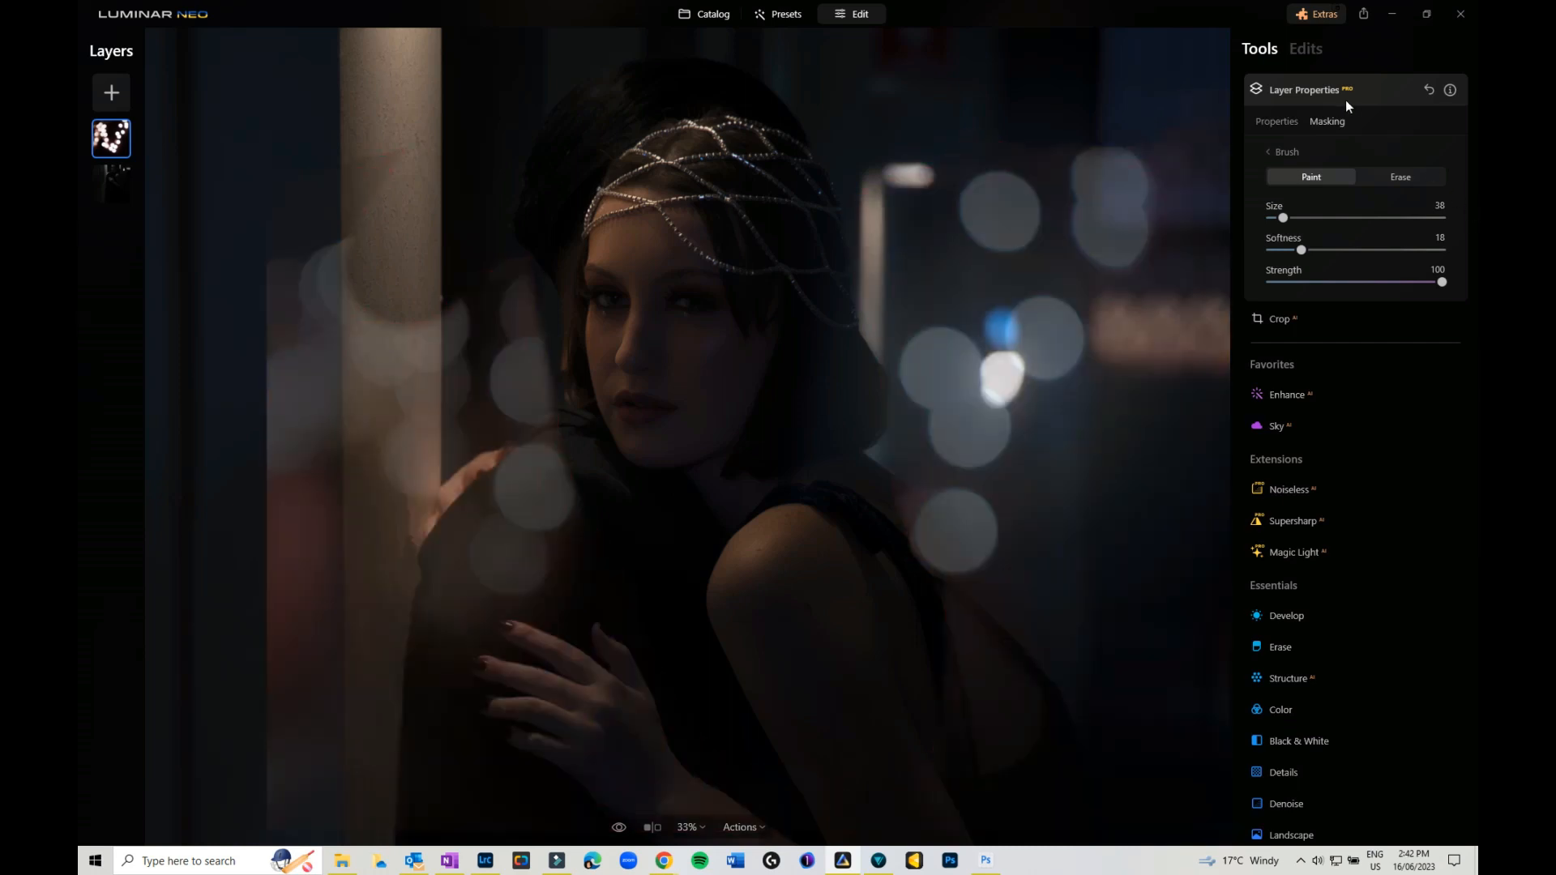
# Step: Set the bokeh layer's blend mode to Screen and its opacity to 9
pyautogui.click(1279, 118)
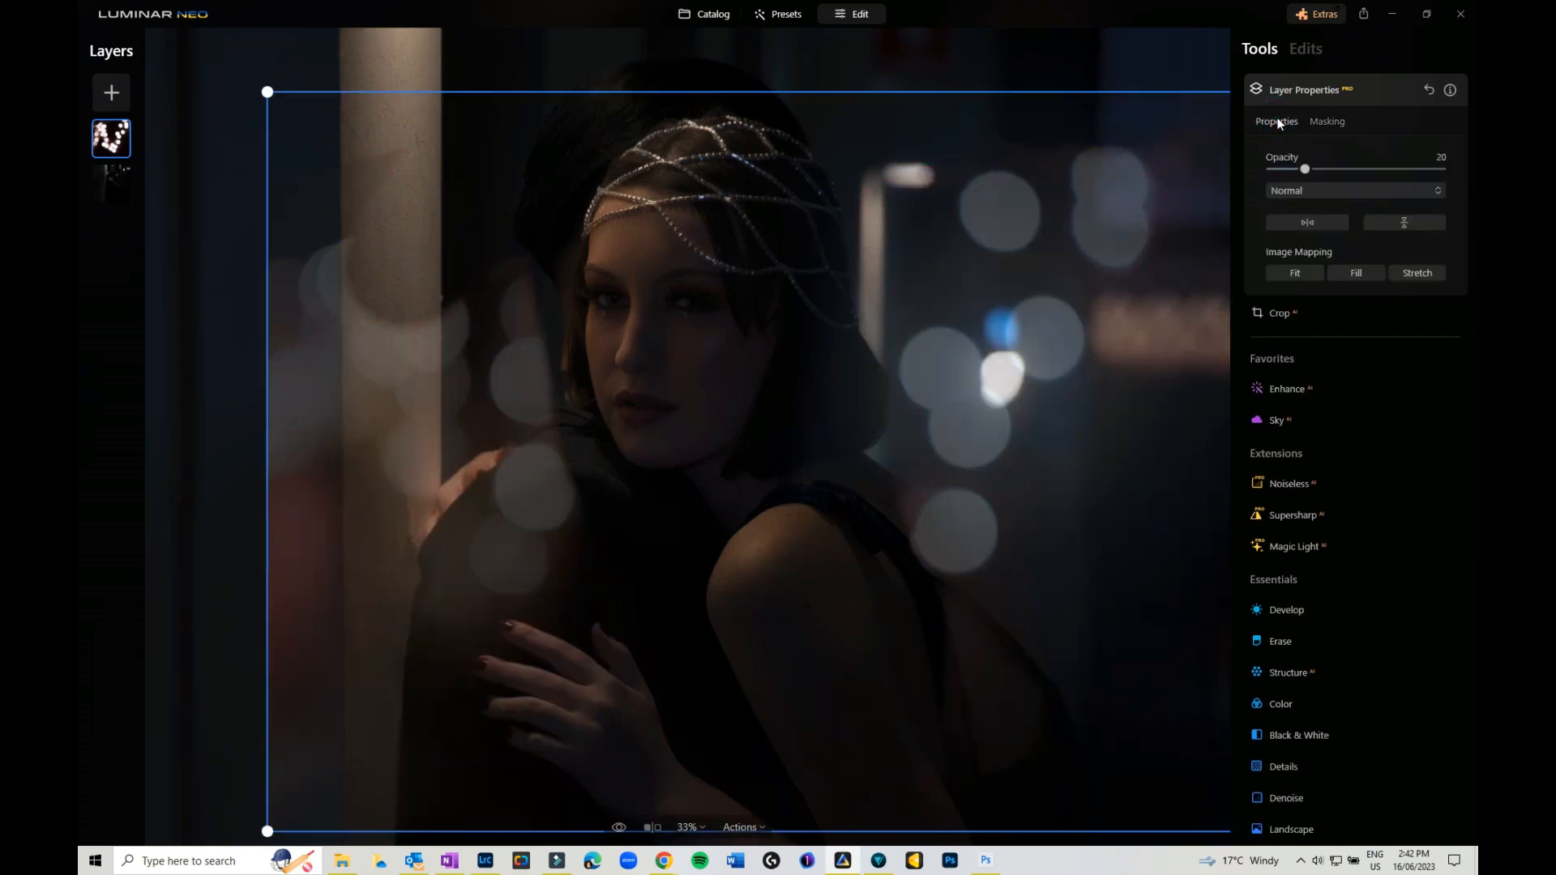
pyautogui.click(1278, 190)
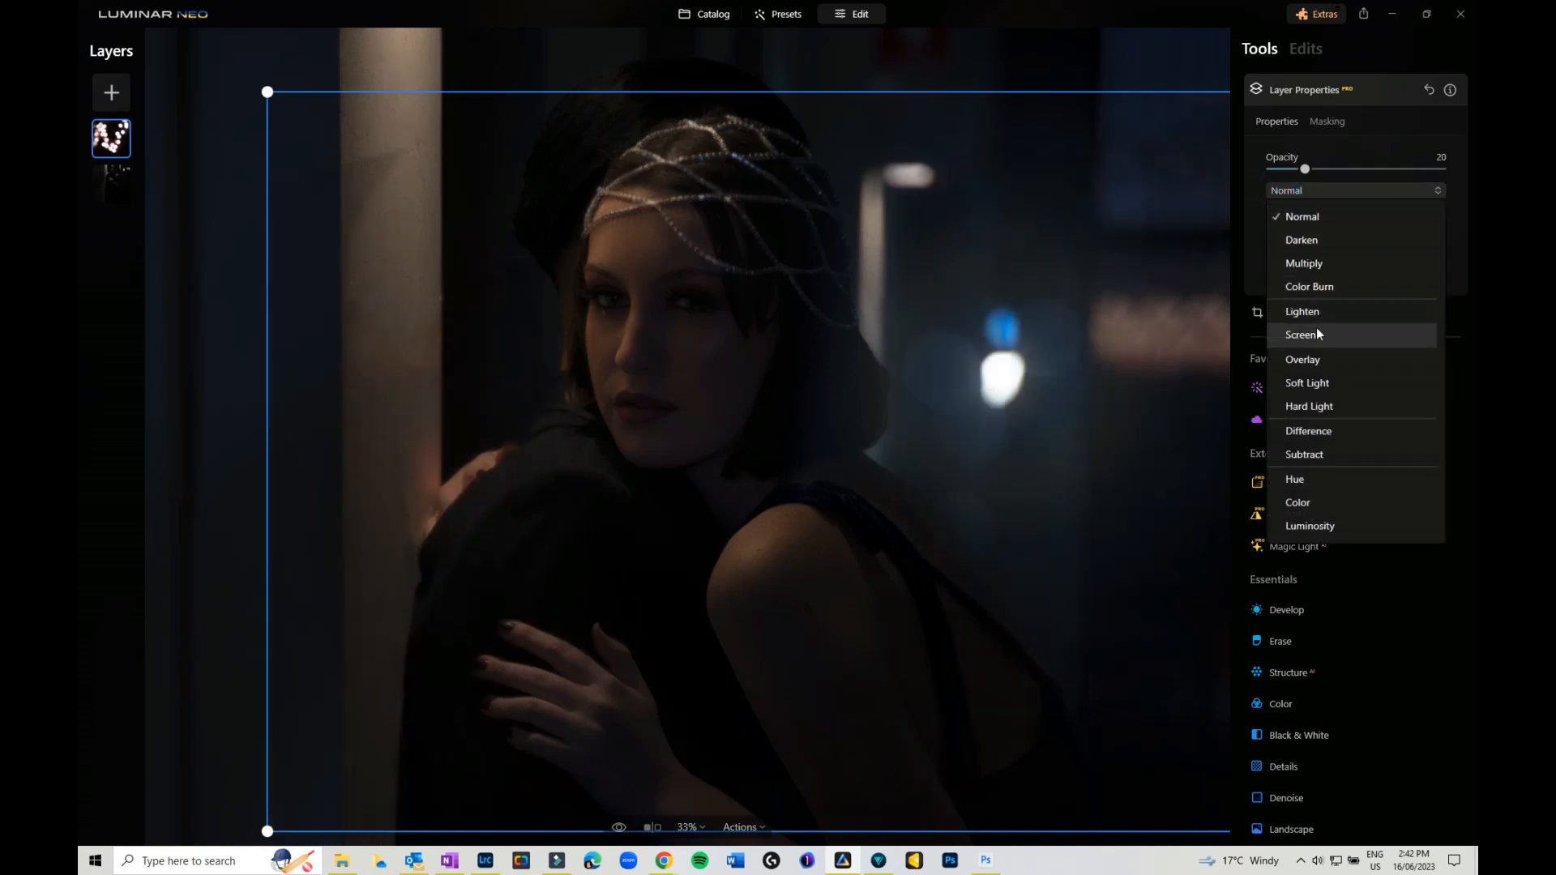
pyautogui.click(1315, 333)
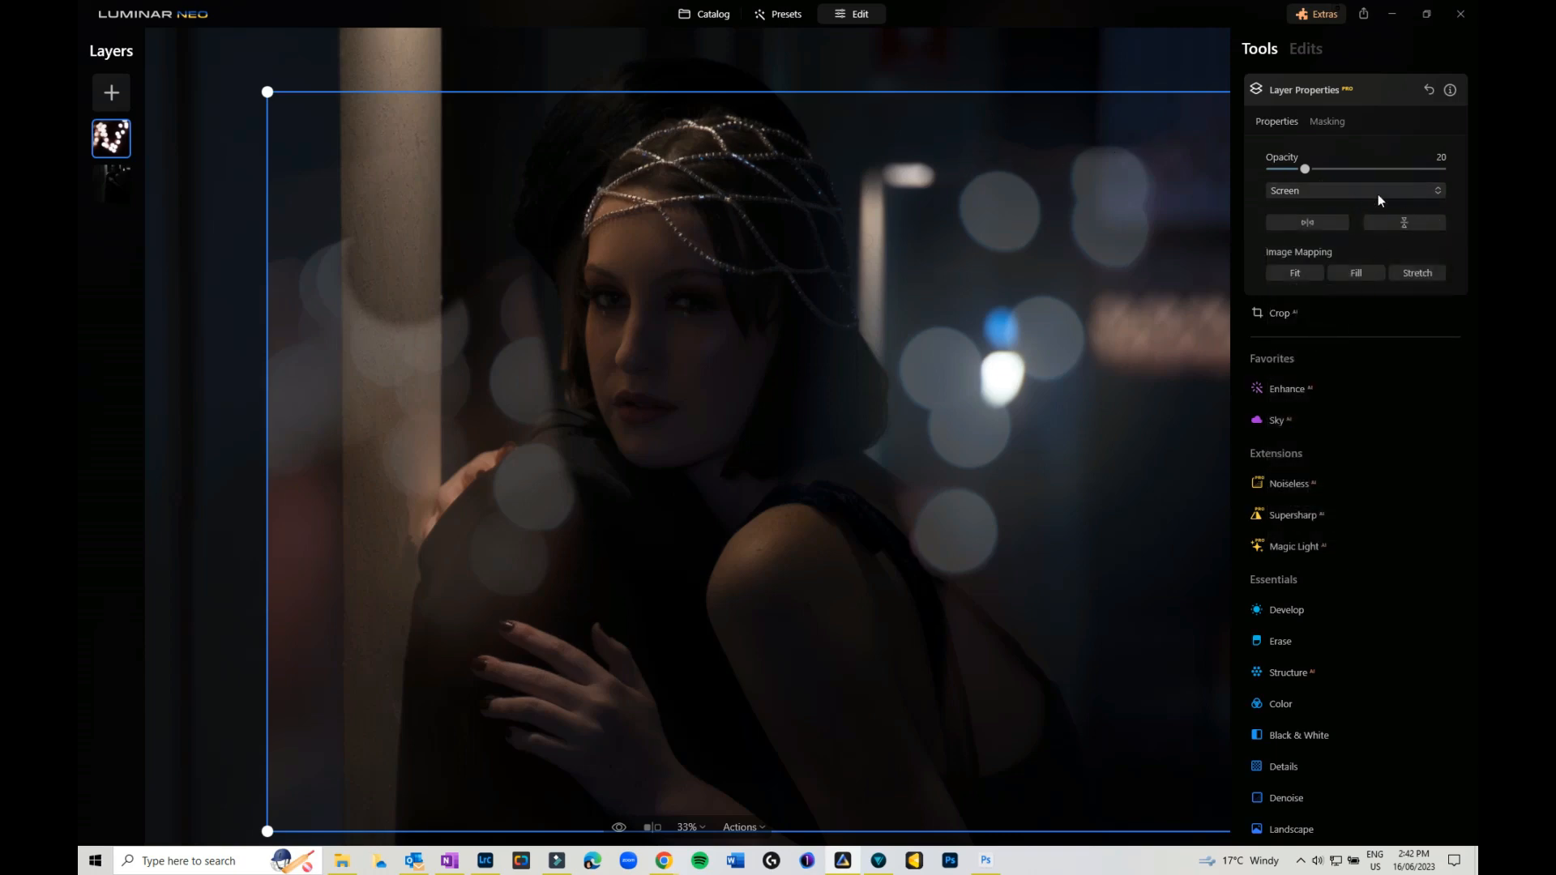
pyautogui.moveTo(1305, 172)
pyautogui.mouseDown()
pyautogui.moveTo(1292, 170)
pyautogui.moveTo(1355, 170)
pyautogui.moveTo(1285, 174)
pyautogui.mouseUp()
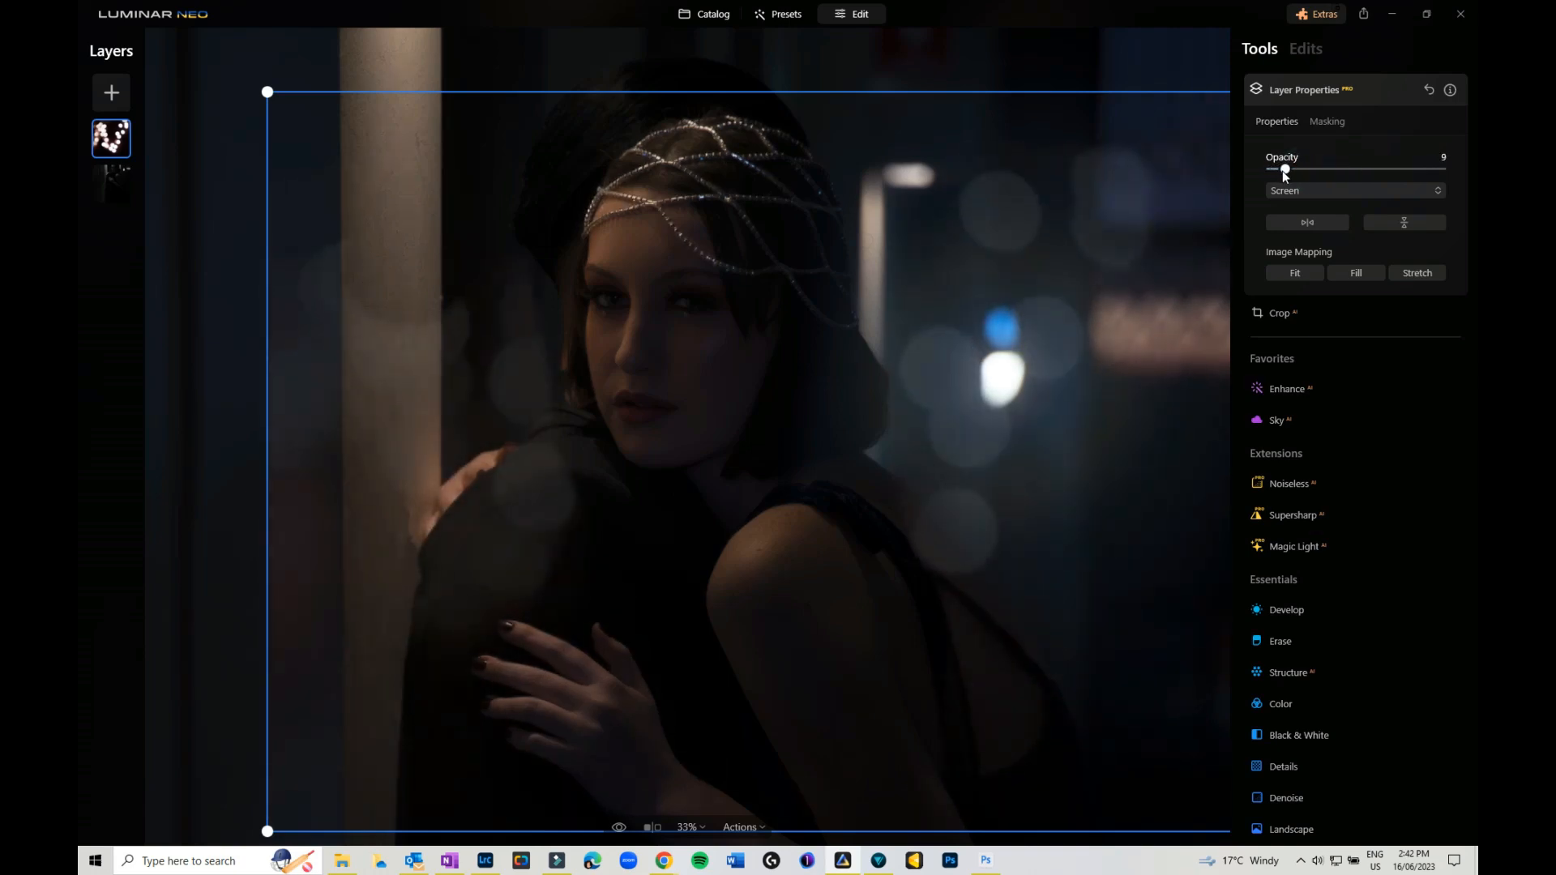
pyautogui.click(1335, 123)
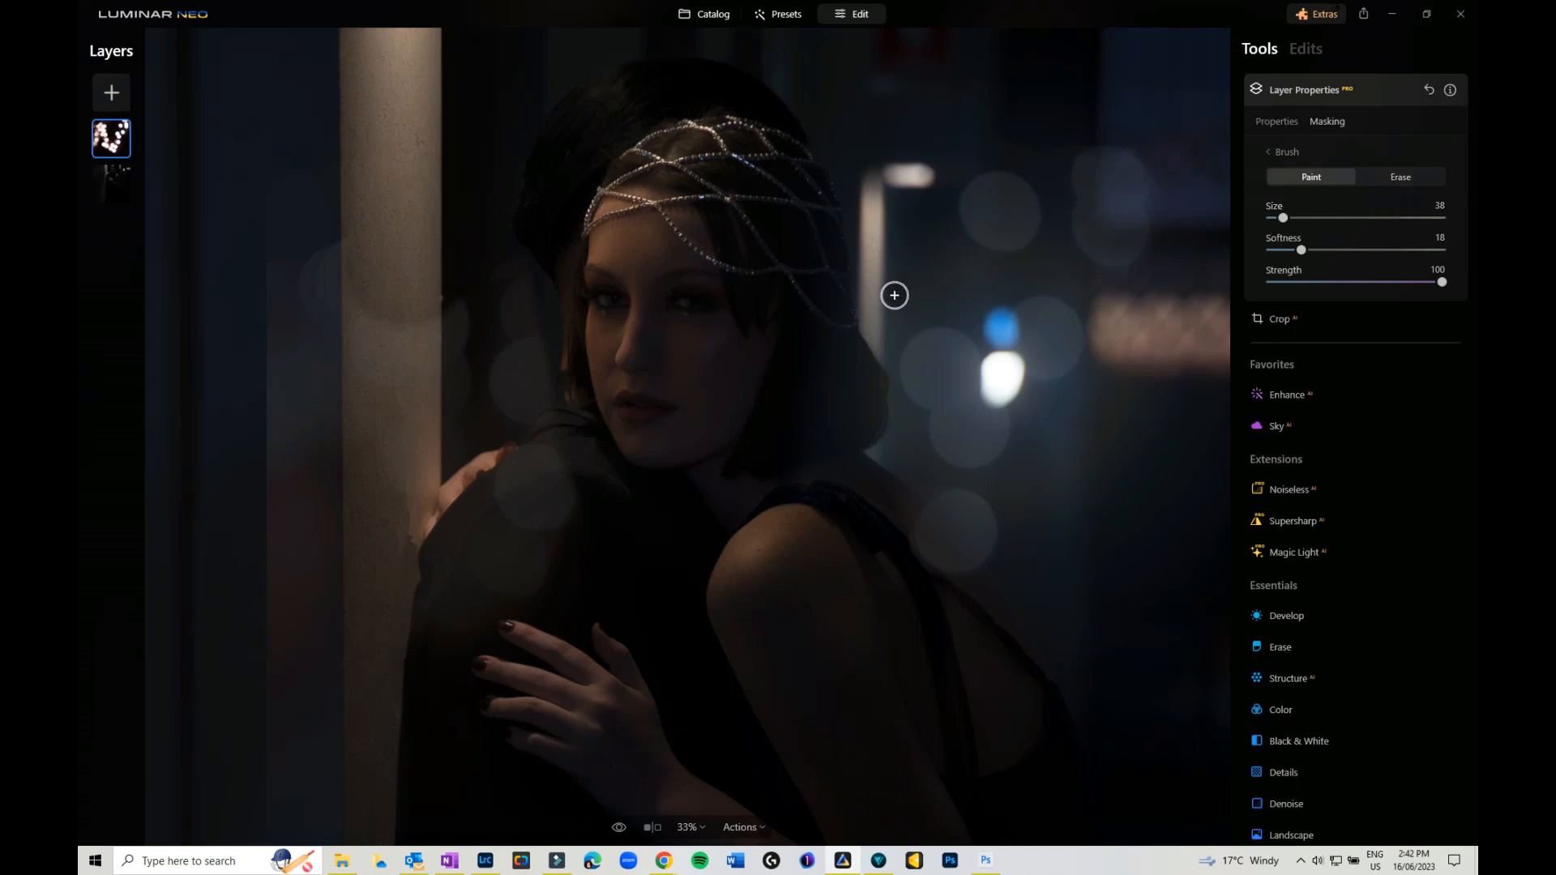
# Step: Delete the bokeh layer and replace it with the scattered bokeh circles image from My Images, using Screen blend mode
pyautogui.press('Delete')
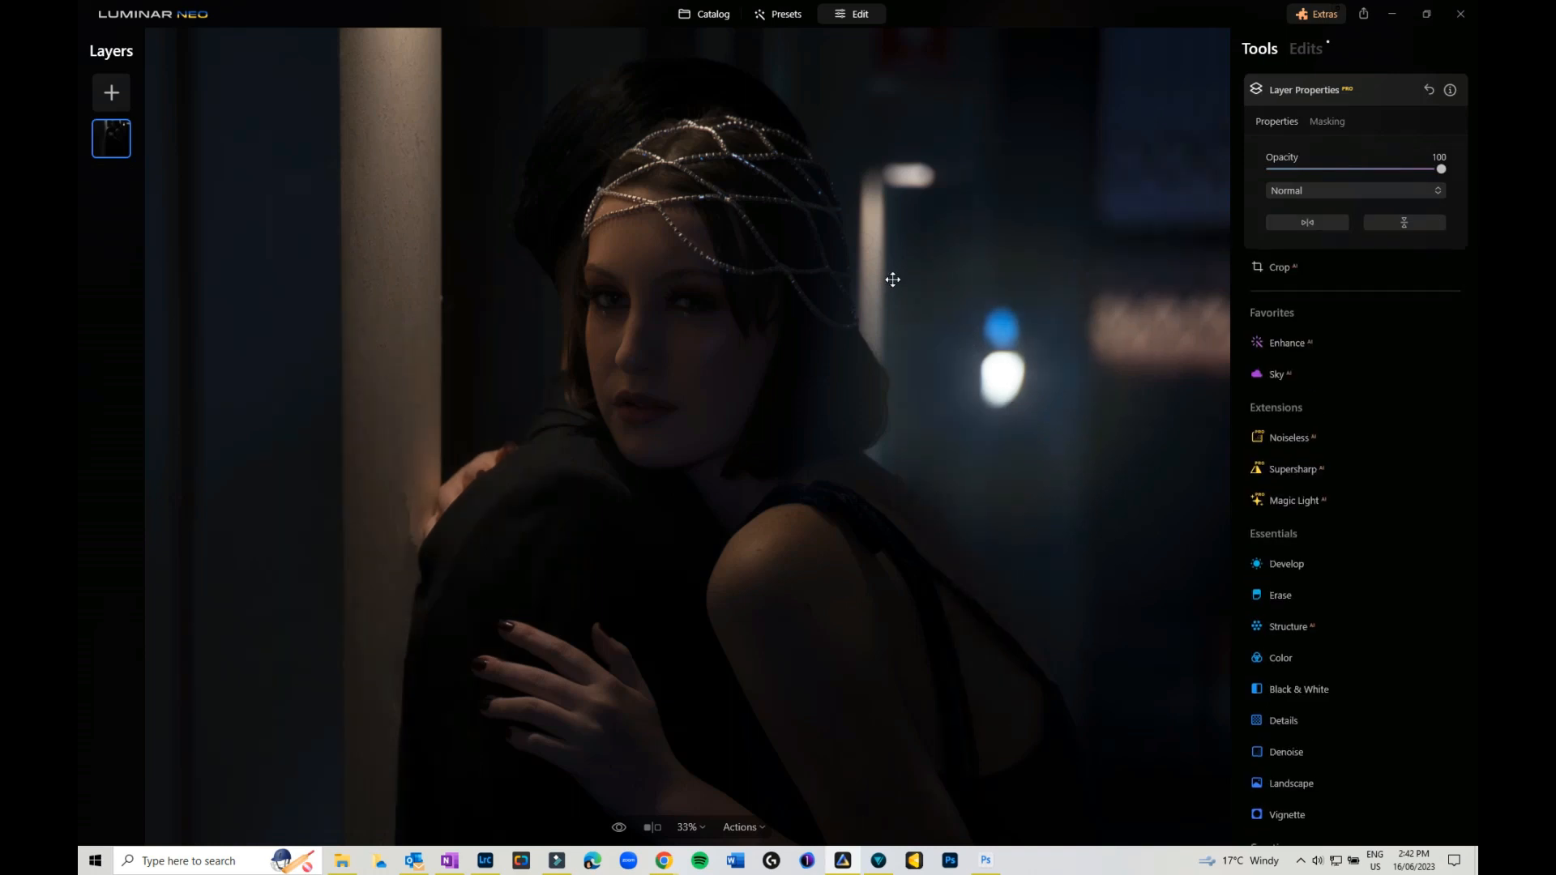
pyautogui.click(104, 94)
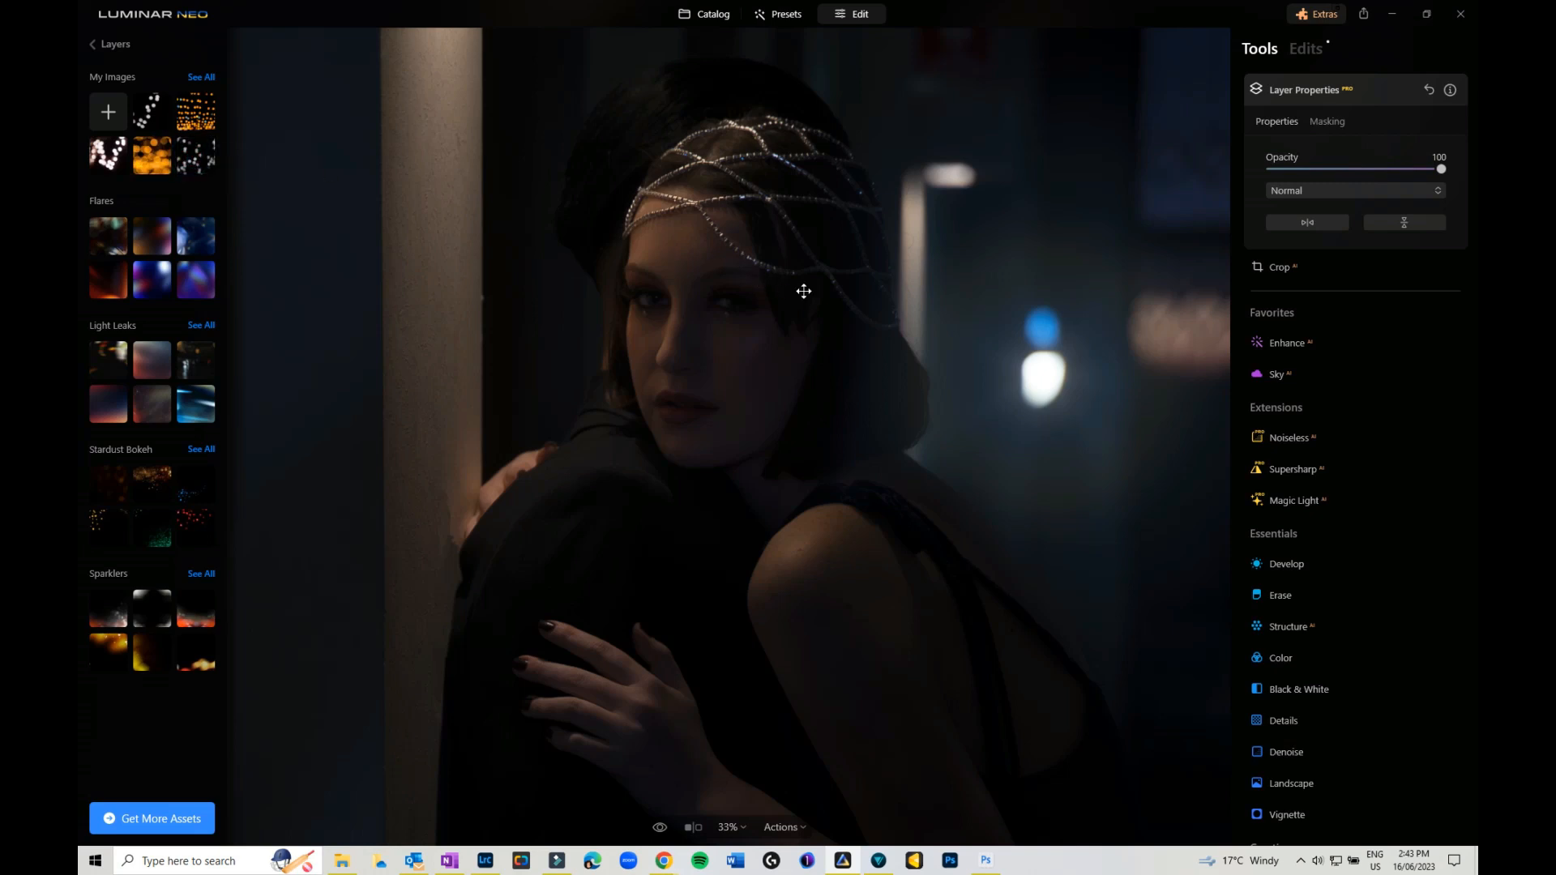
pyautogui.click(192, 154)
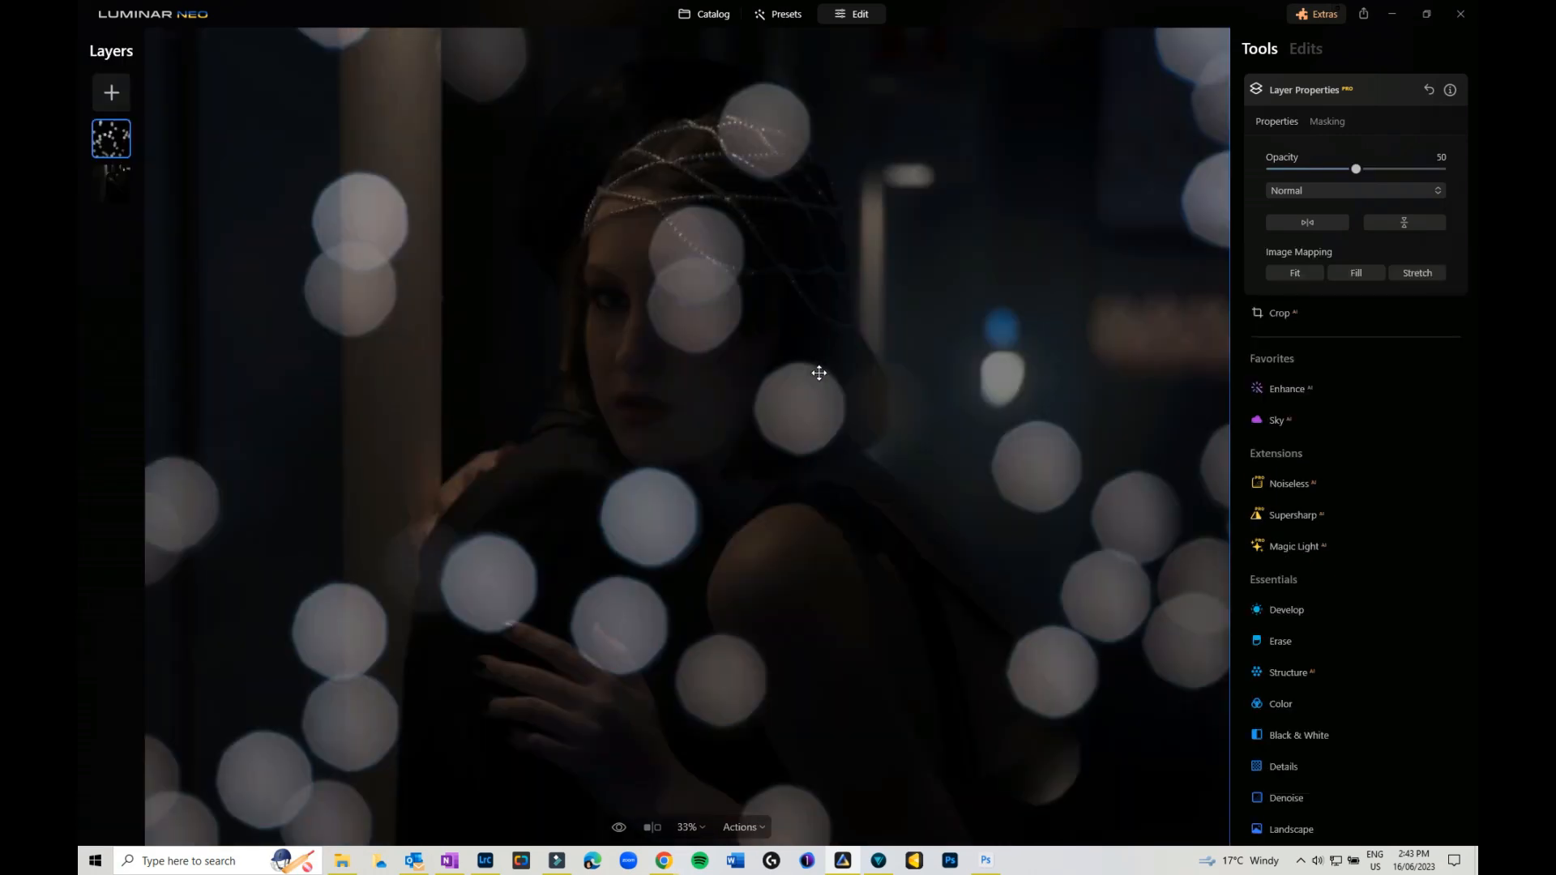
pyautogui.scroll(-2, 818, 373)
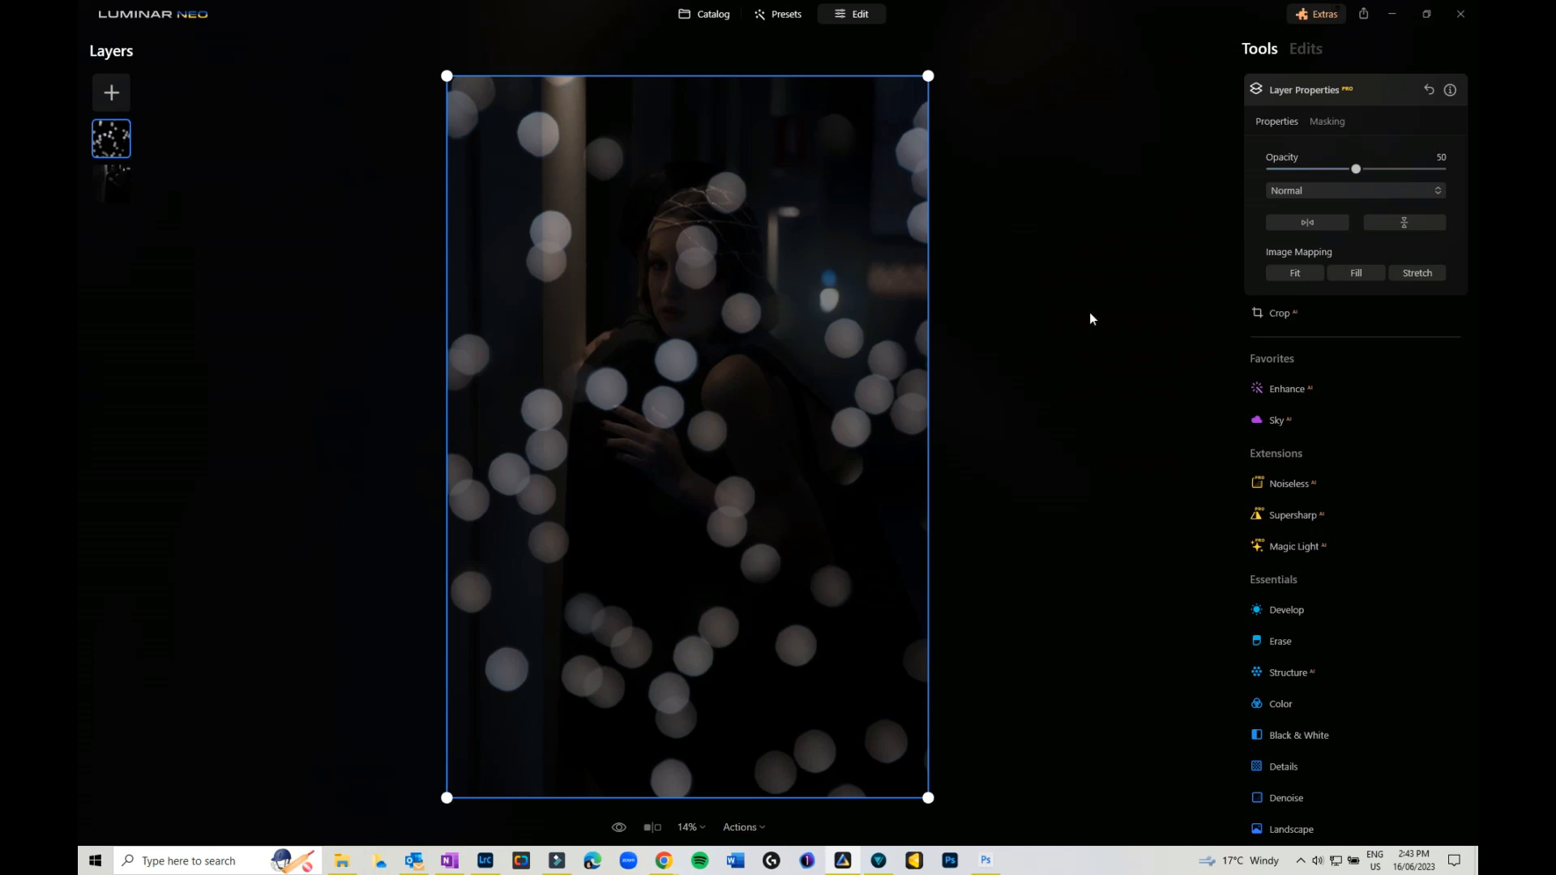
pyautogui.click(1303, 190)
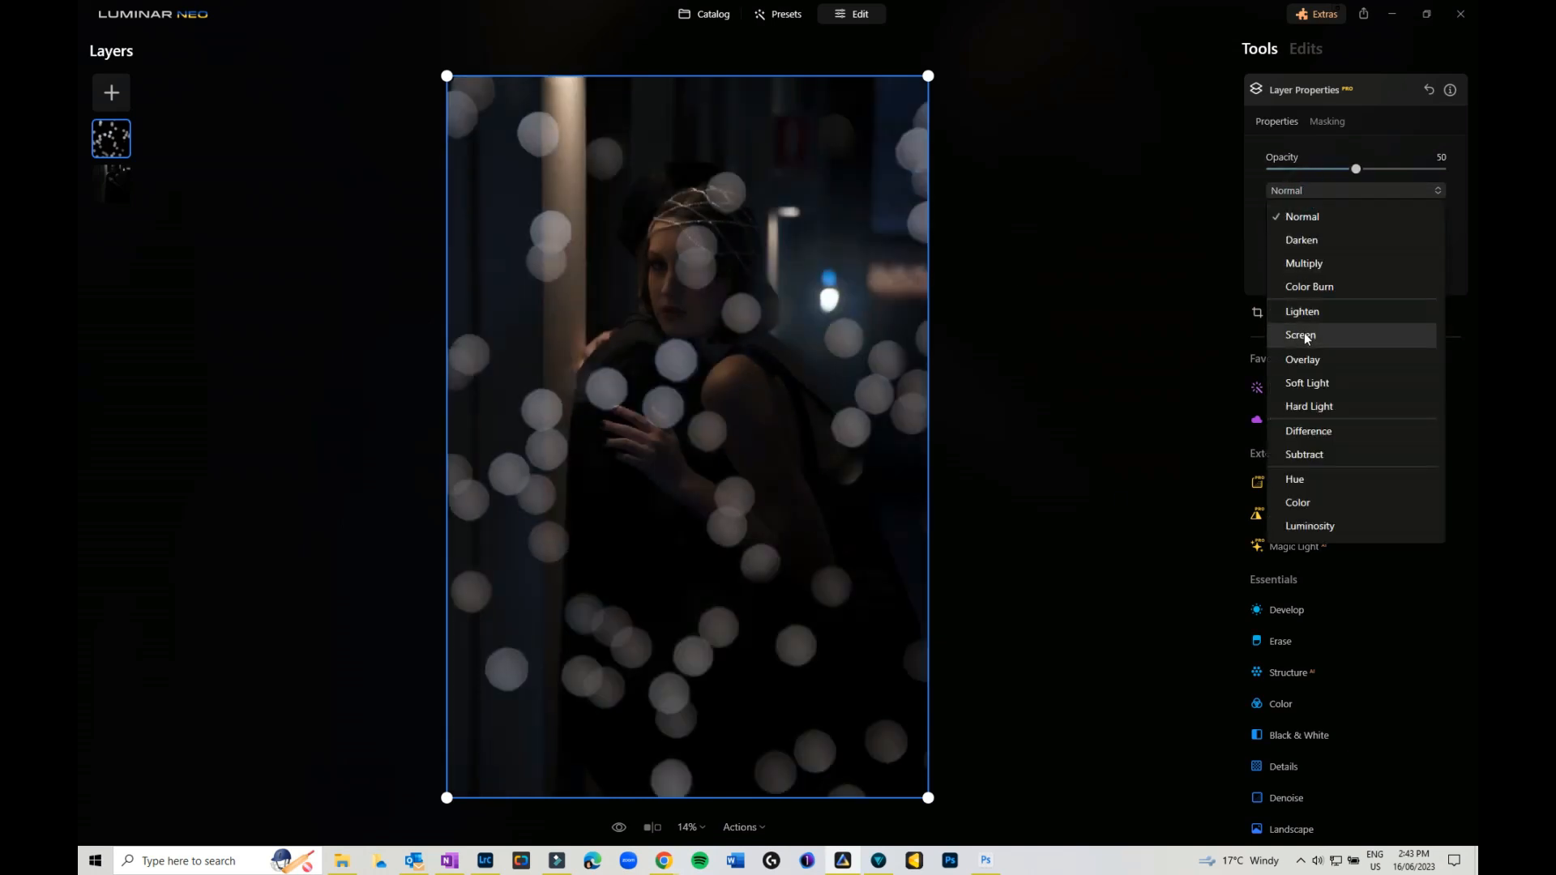
pyautogui.click(1305, 335)
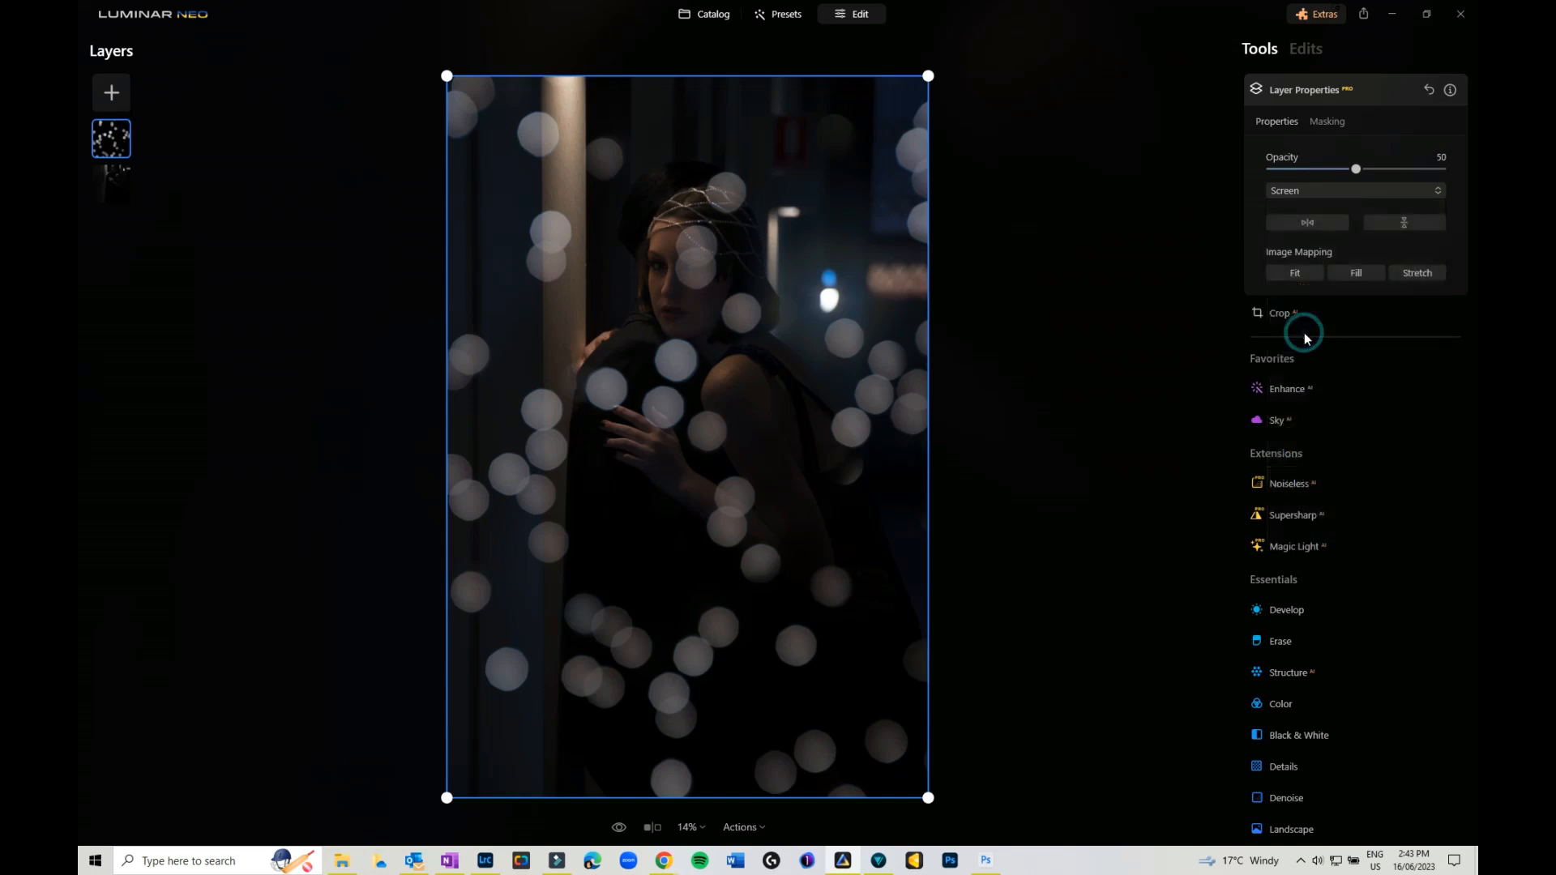
# Step: Mask the bokeh layer by painting circles into the background behind the woman with a size 38, strength 100 brush
pyautogui.click(1315, 122)
pyautogui.click(1288, 153)
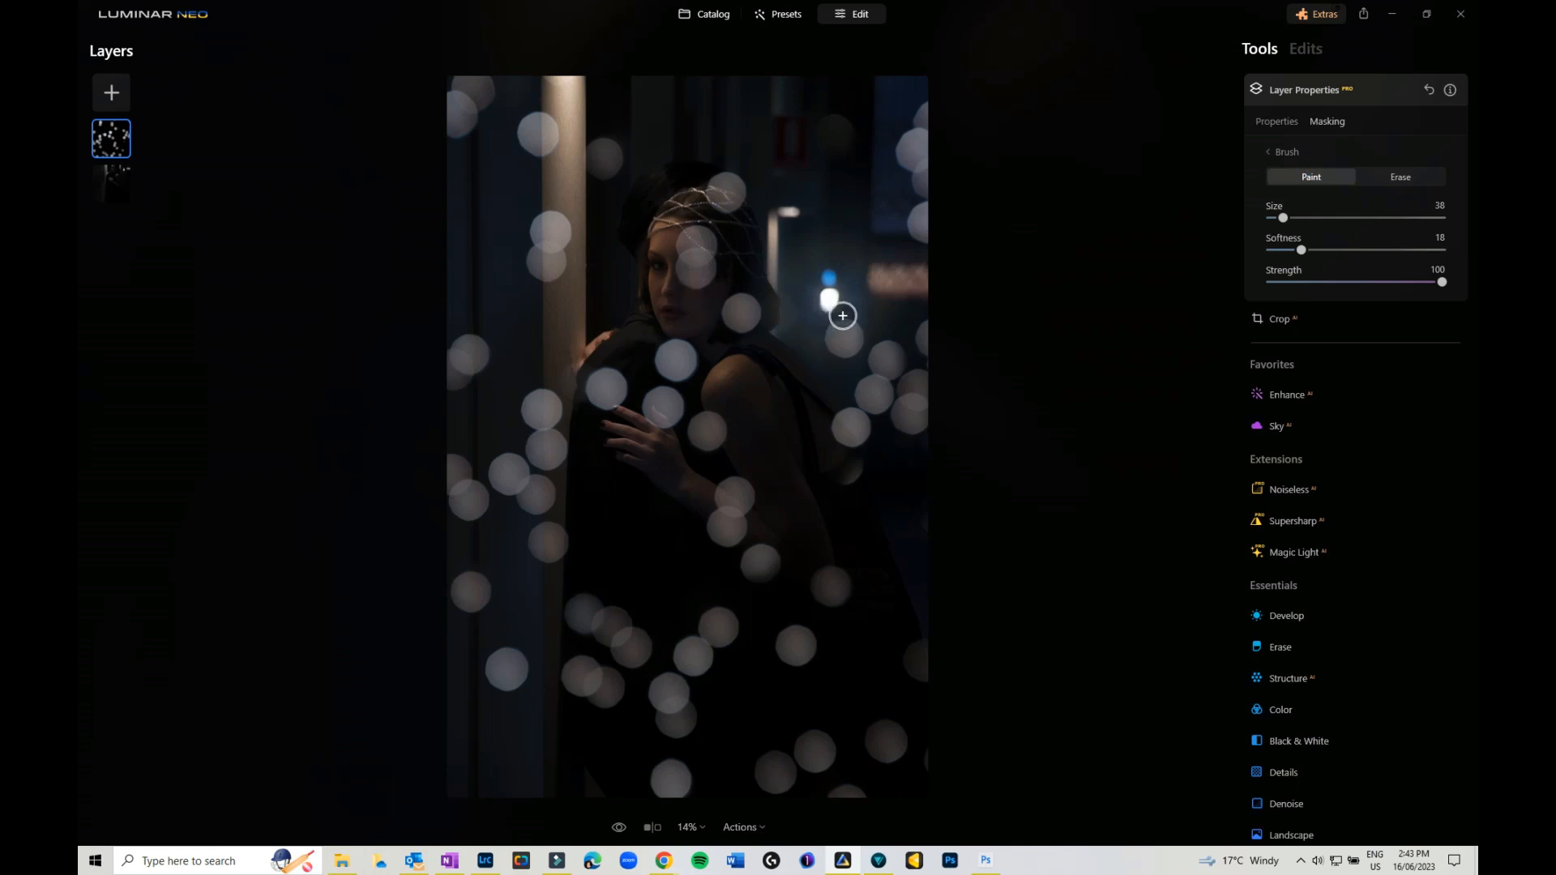
pyautogui.moveTo(843, 321)
pyautogui.mouseDown()
pyautogui.moveTo(829, 371)
pyautogui.moveTo(837, 383)
pyautogui.moveTo(883, 325)
pyautogui.moveTo(876, 434)
pyautogui.moveTo(900, 454)
pyautogui.moveTo(914, 317)
pyautogui.moveTo(940, 373)
pyautogui.mouseUp()
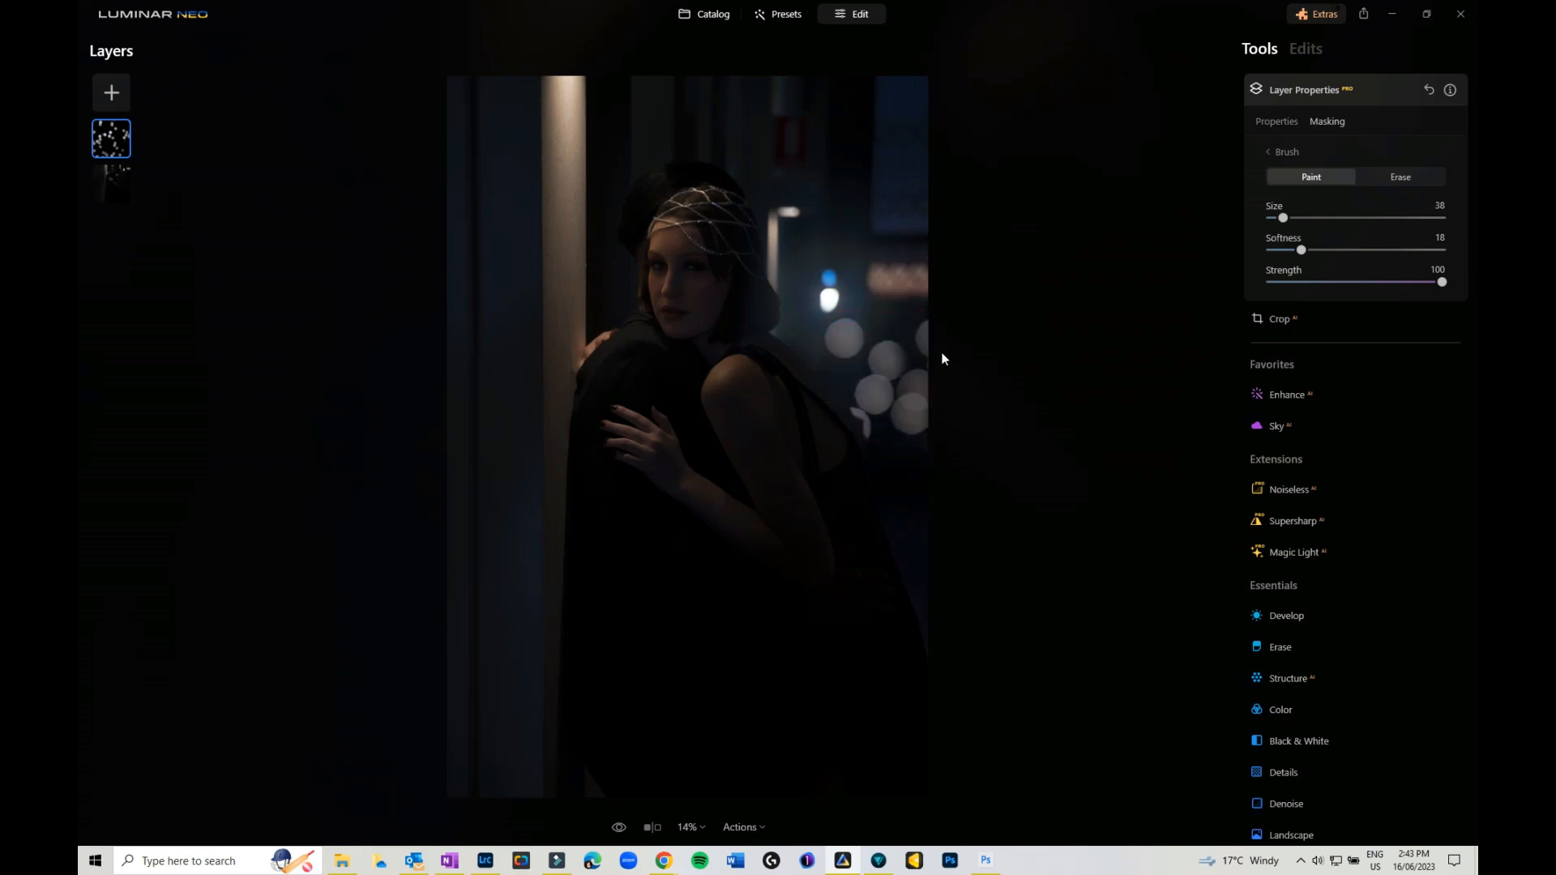
pyautogui.moveTo(855, 407)
pyautogui.mouseDown()
pyautogui.moveTo(868, 444)
pyautogui.moveTo(855, 430)
pyautogui.moveTo(907, 452)
pyautogui.moveTo(847, 430)
pyautogui.mouseUp()
pyautogui.moveTo(859, 227)
pyautogui.mouseDown()
pyautogui.moveTo(893, 144)
pyautogui.moveTo(830, 163)
pyautogui.moveTo(818, 147)
pyautogui.moveTo(909, 108)
pyautogui.moveTo(917, 79)
pyautogui.moveTo(896, 44)
pyautogui.moveTo(871, 151)
pyautogui.moveTo(907, 217)
pyautogui.moveTo(913, 186)
pyautogui.moveTo(879, 220)
pyautogui.moveTo(886, 191)
pyautogui.moveTo(923, 280)
pyautogui.moveTo(922, 207)
pyautogui.moveTo(924, 275)
pyautogui.mouseUp()
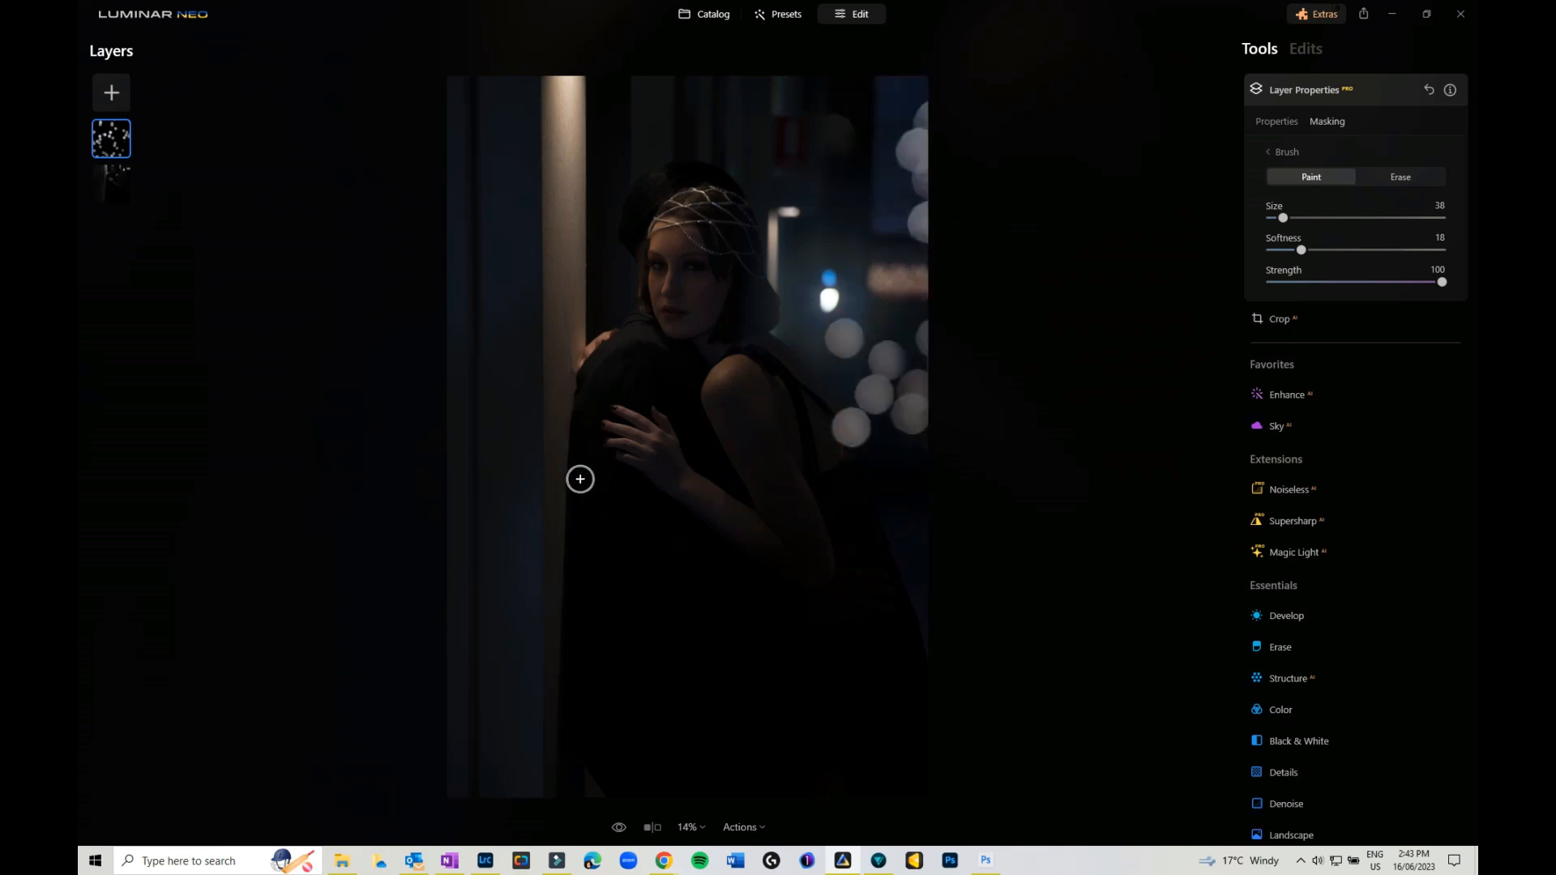
# Step: Paint bokeh circles into the mask along the lit pillar and wall behind the man with a brush size of 158
pyautogui.press(']')
pyautogui.press(']')
pyautogui.press(']')
pyautogui.press(']')
pyautogui.press(']')
pyautogui.press(']')
pyautogui.press(']')
pyautogui.press(']')
pyautogui.press(']')
pyautogui.press(']')
pyautogui.press(']')
pyautogui.press(']')
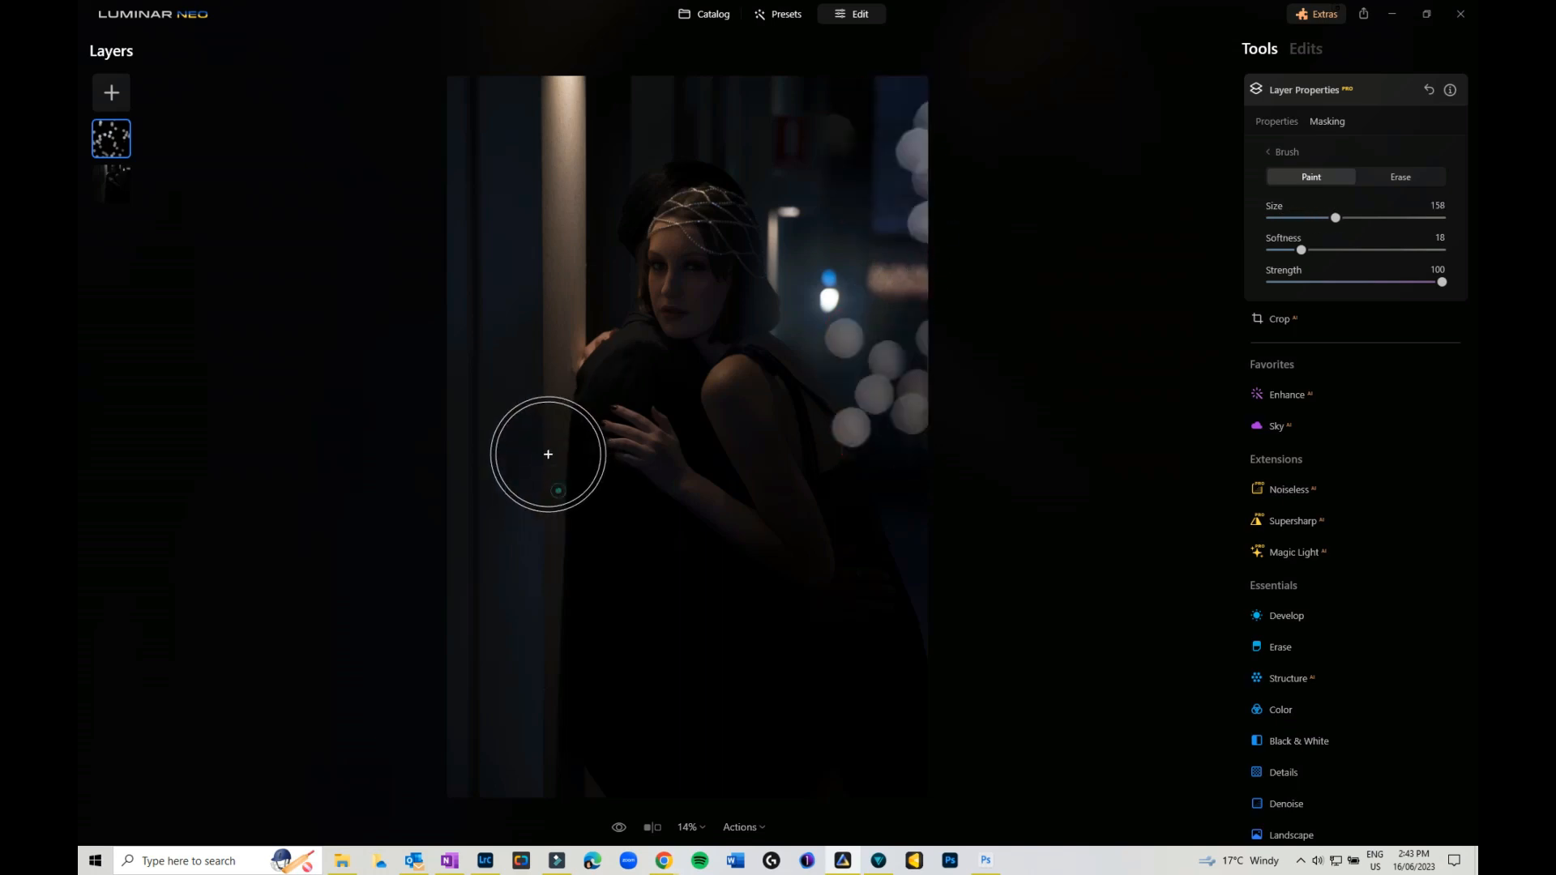
pyautogui.moveTo(548, 454)
pyautogui.mouseDown()
pyautogui.moveTo(525, 538)
pyautogui.moveTo(530, 423)
pyautogui.moveTo(517, 537)
pyautogui.moveTo(496, 540)
pyautogui.moveTo(484, 379)
pyautogui.moveTo(466, 463)
pyautogui.moveTo(465, 726)
pyautogui.moveTo(533, 538)
pyautogui.moveTo(558, 556)
pyautogui.moveTo(553, 578)
pyautogui.moveTo(576, 549)
pyautogui.moveTo(604, 588)
pyautogui.mouseUp()
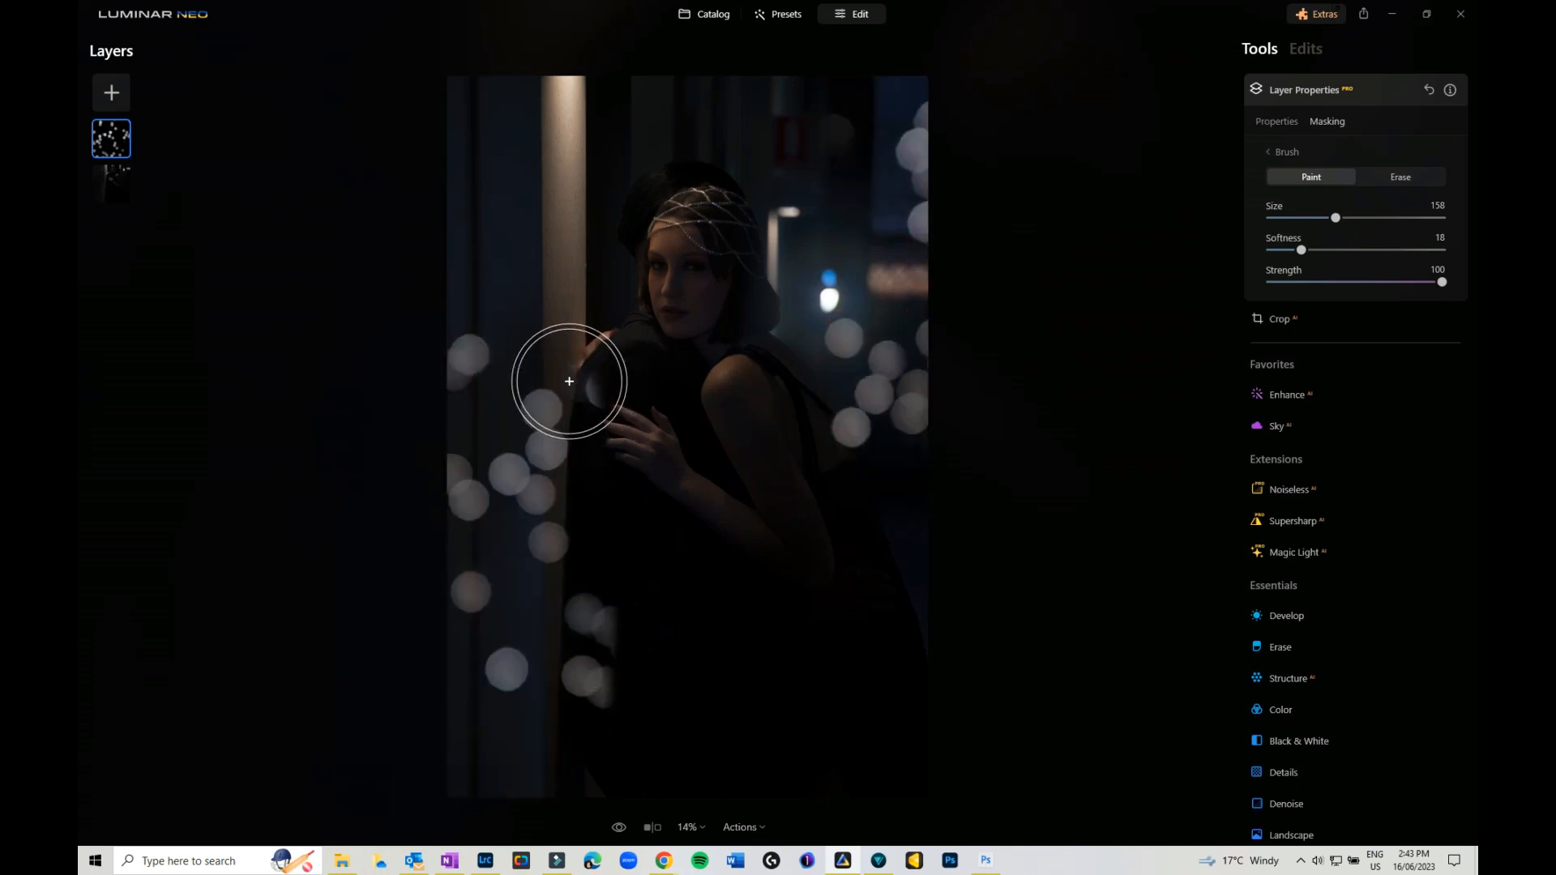
pyautogui.moveTo(569, 381)
pyautogui.mouseDown()
pyautogui.moveTo(502, 94)
pyautogui.moveTo(463, 296)
pyautogui.mouseUp()
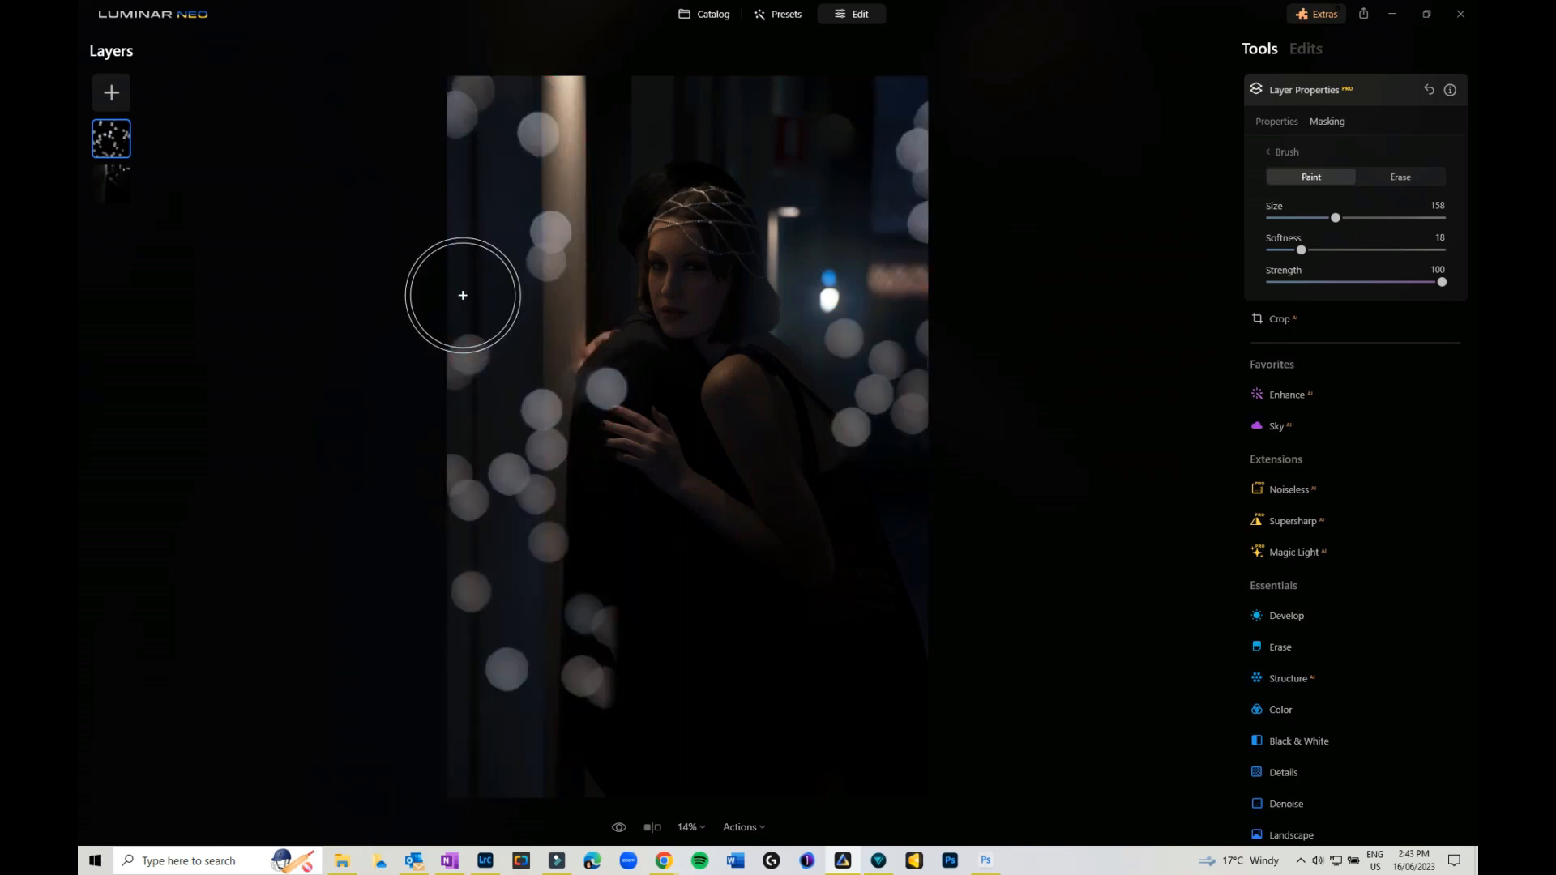
pyautogui.moveTo(512, 108); pyautogui.dragTo(519, 74)
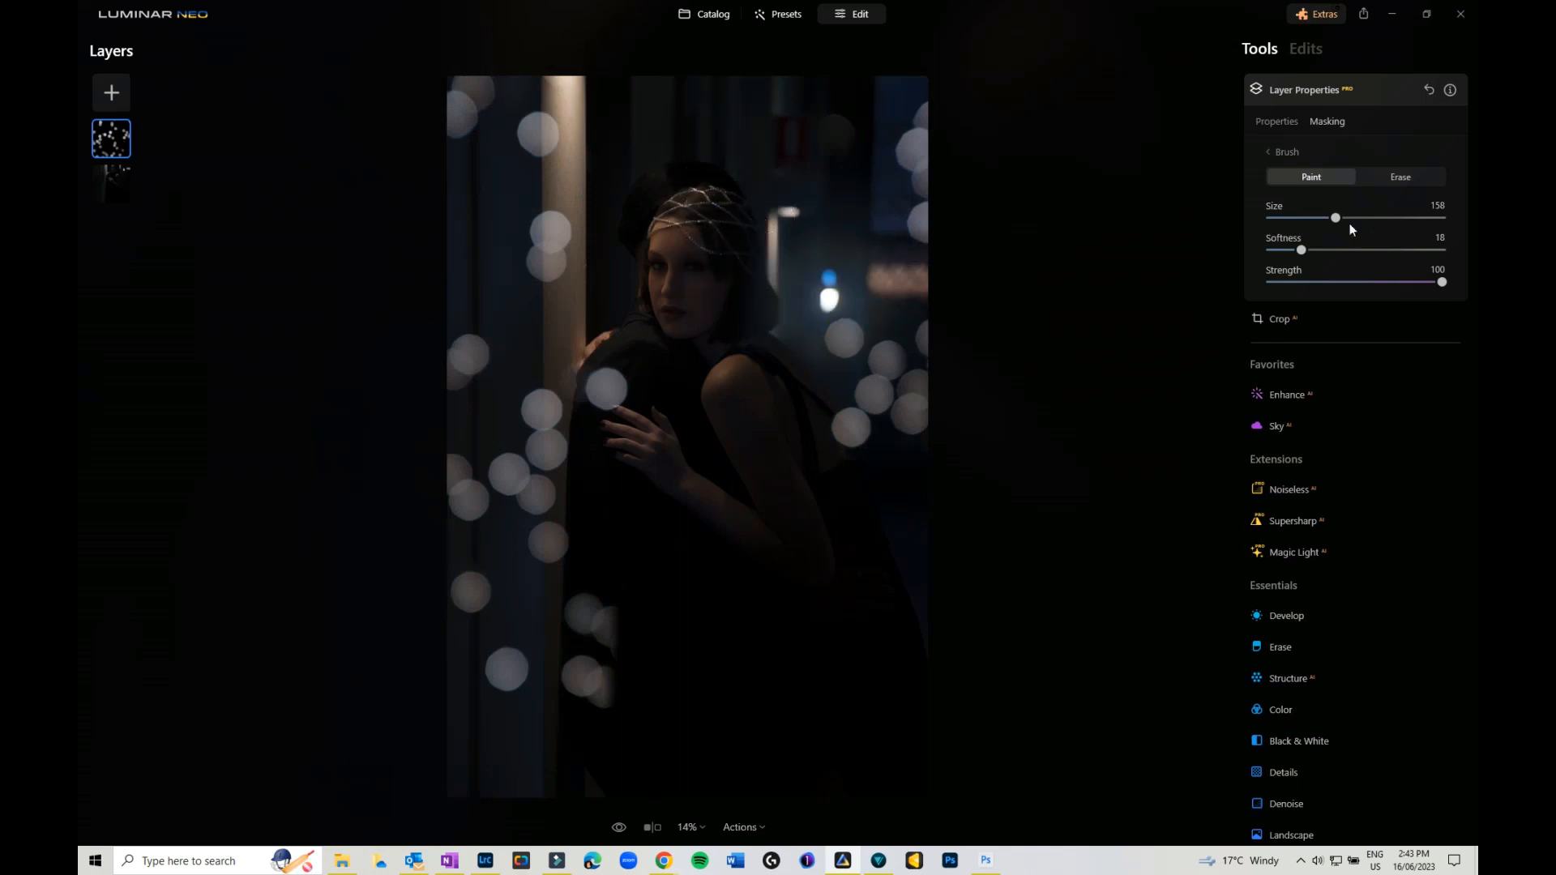
# Step: Soften the bokeh circles along the pillar and wall by erasing over them at brush strength 24
pyautogui.click(1403, 180)
pyautogui.moveTo(1442, 282); pyautogui.dragTo(1336, 287)
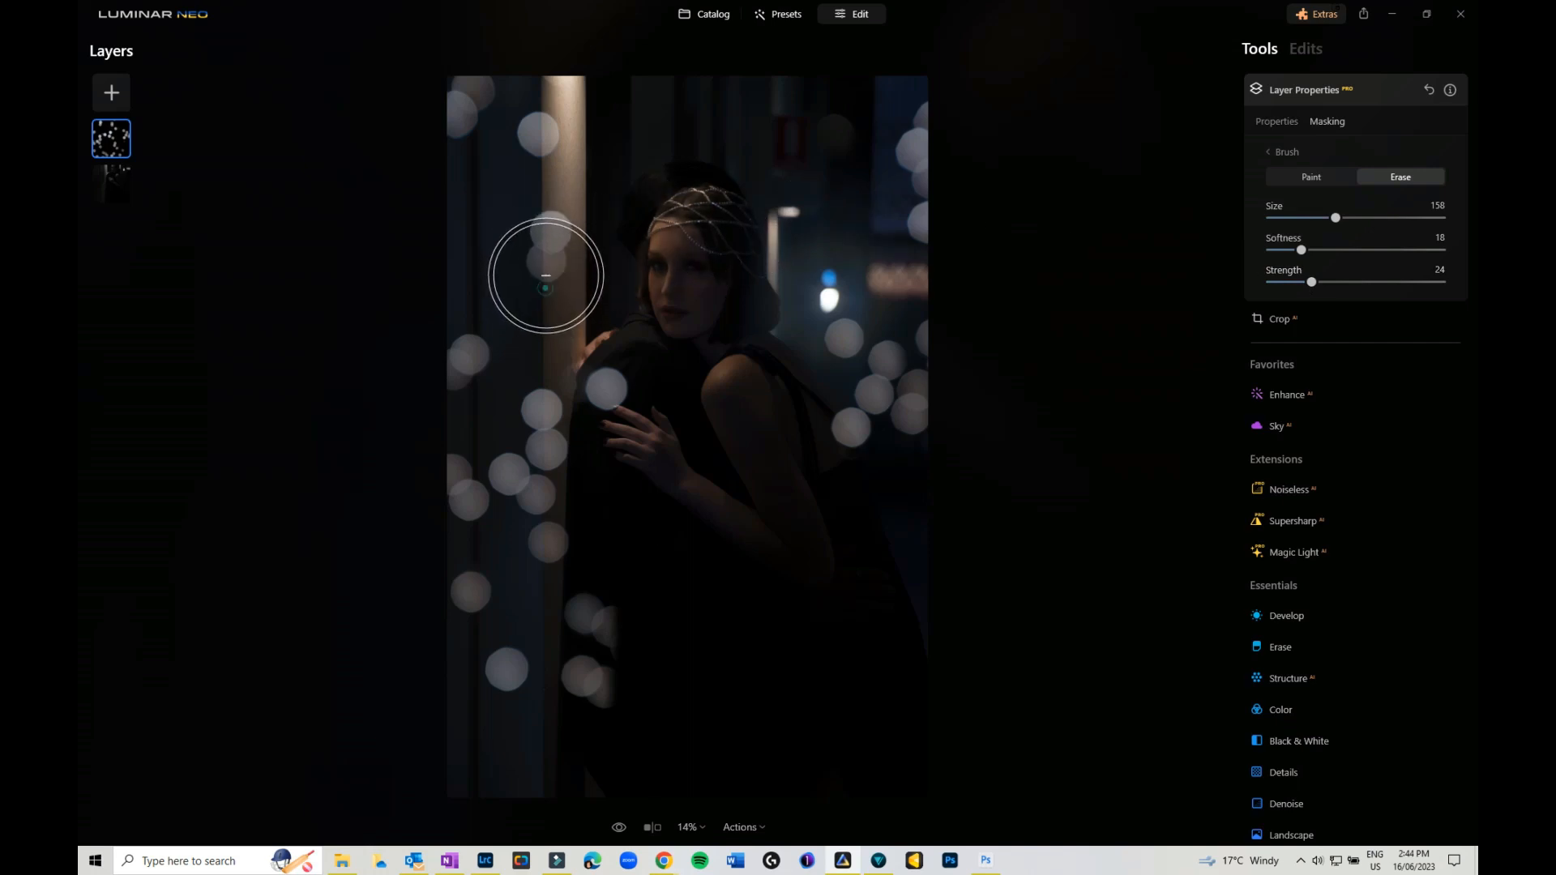
pyautogui.moveTo(545, 271)
pyautogui.mouseDown()
pyautogui.moveTo(537, 102)
pyautogui.moveTo(532, 121)
pyautogui.mouseUp()
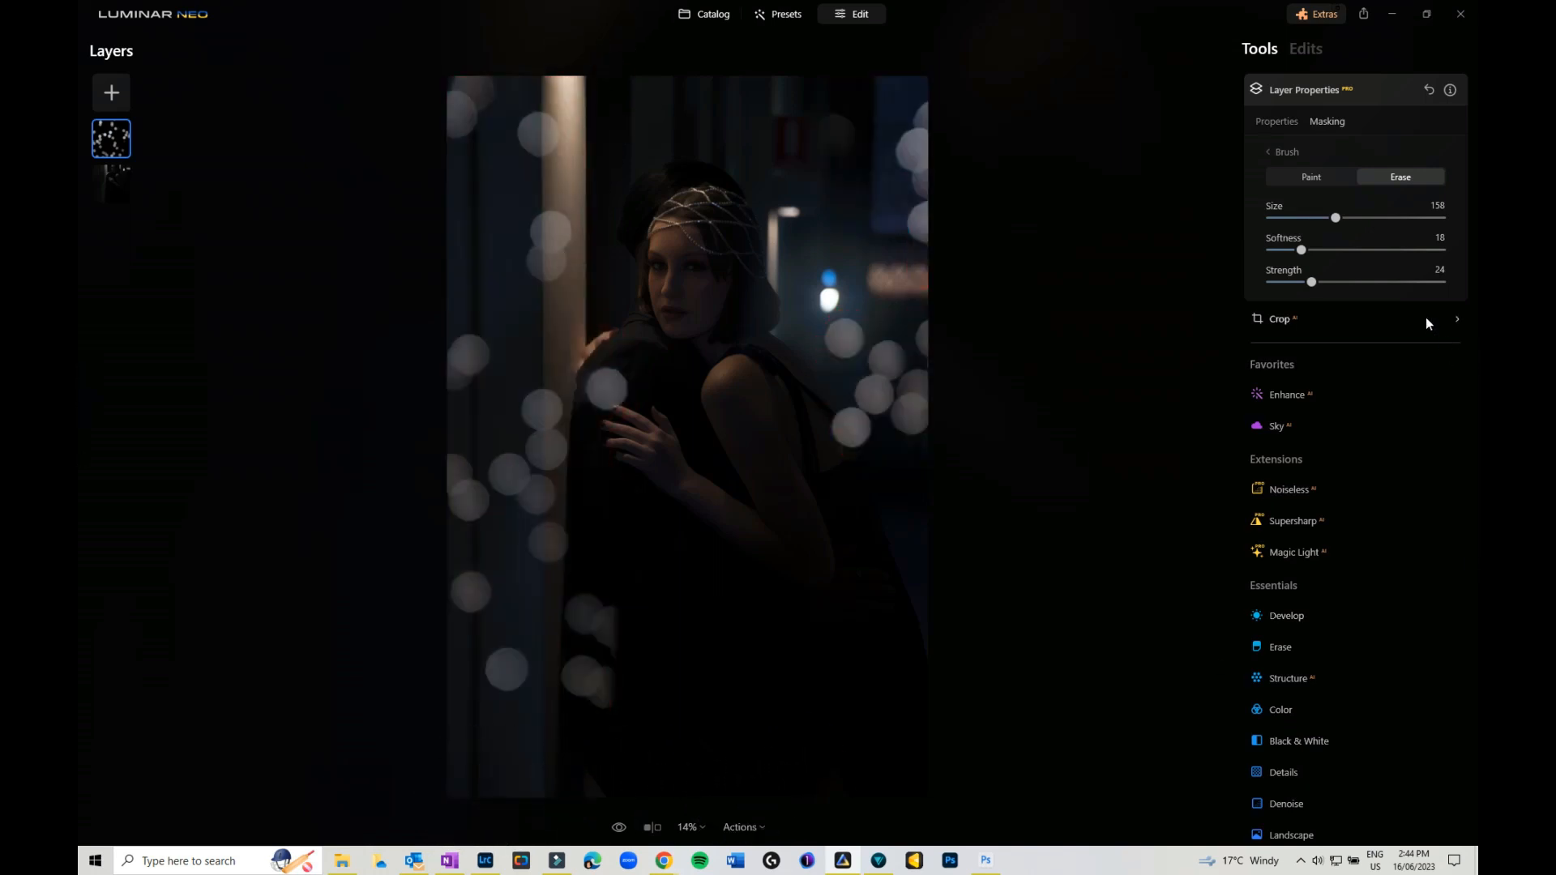
# Step: Reduce the scattered bokeh layer's opacity to 3
pyautogui.click(1272, 120)
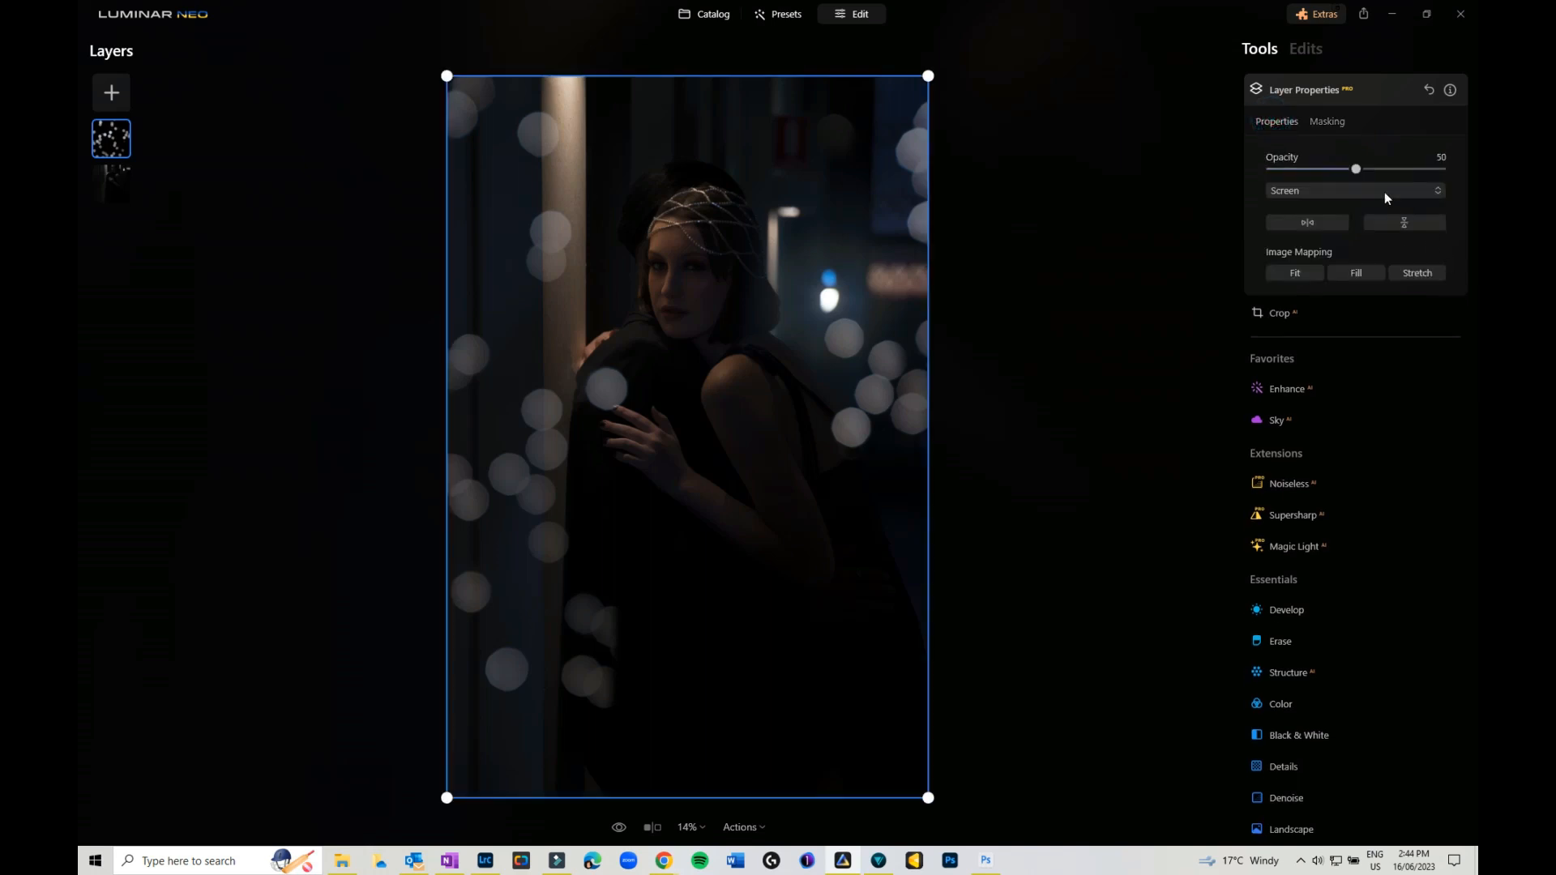
pyautogui.moveTo(1356, 168); pyautogui.dragTo(1282, 175)
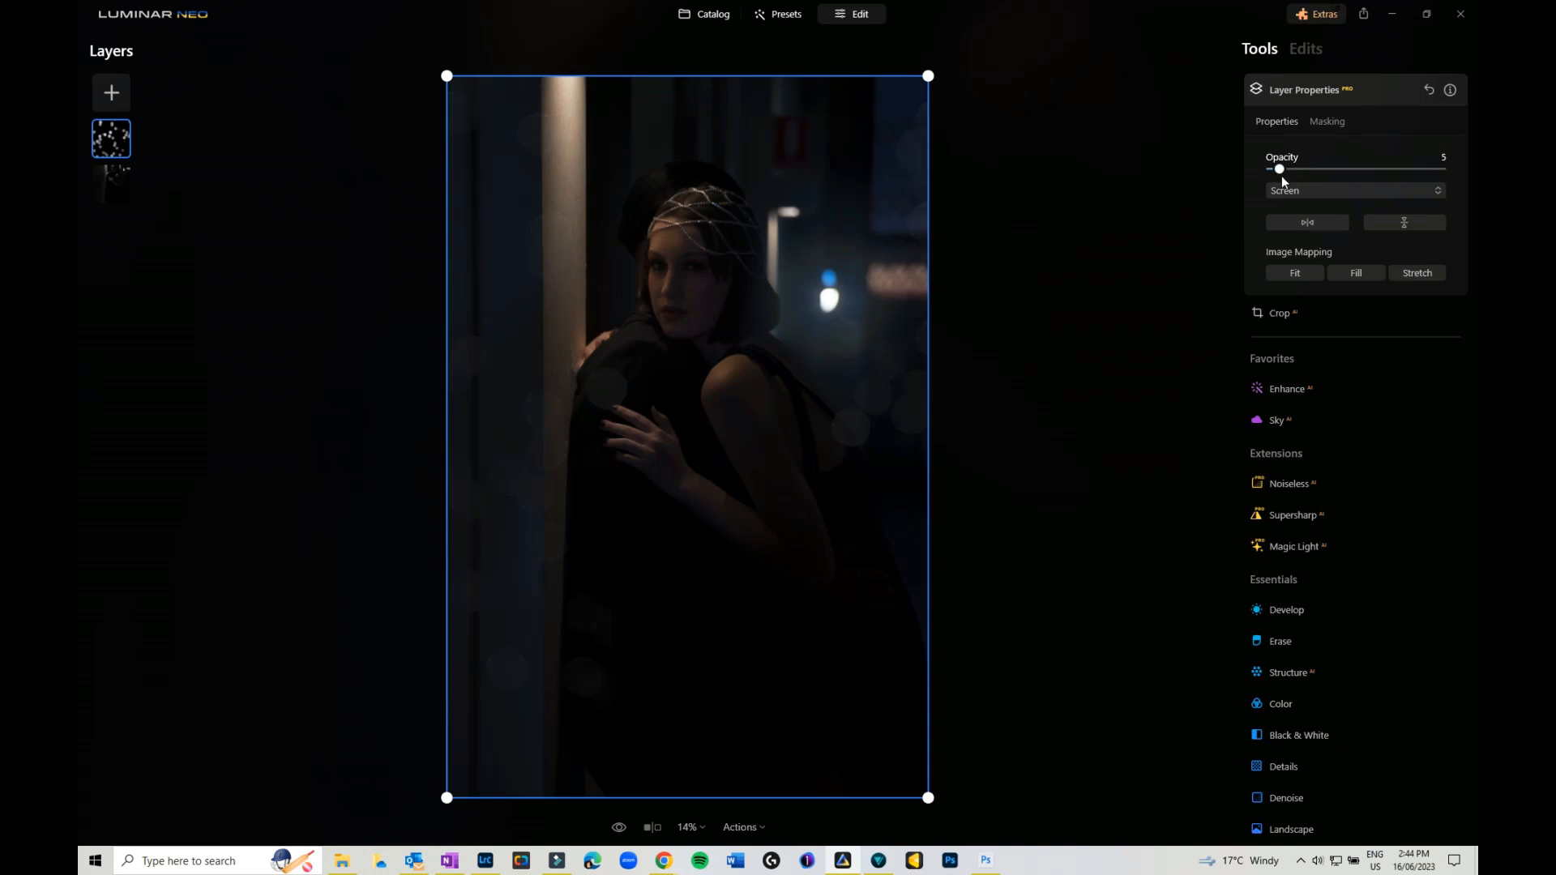
pyautogui.moveTo(1277, 182); pyautogui.dragTo(1279, 186)
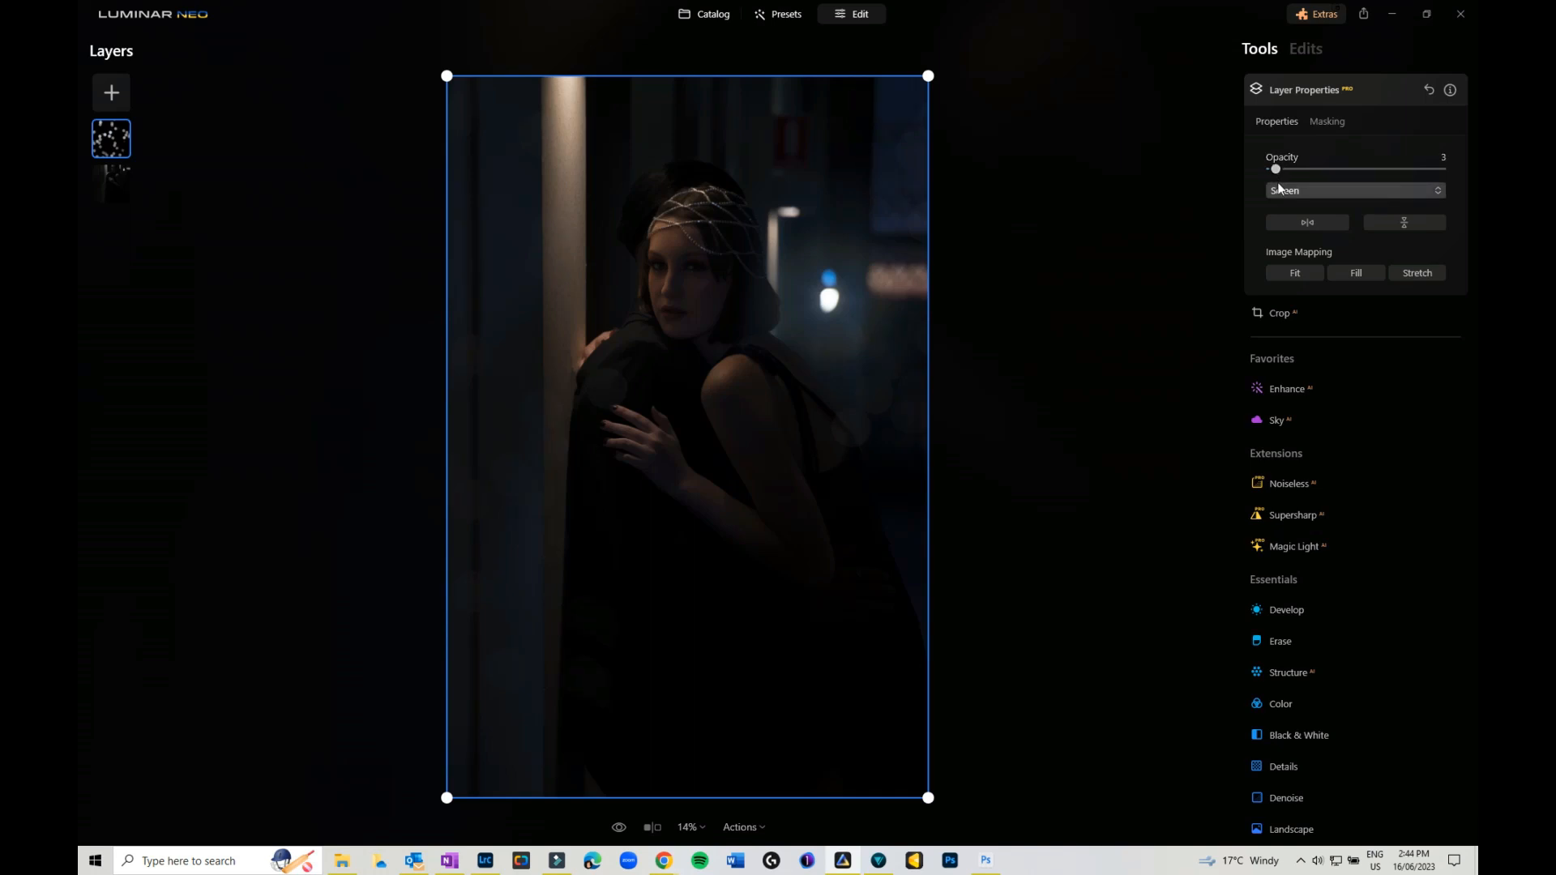
pyautogui.click(1302, 50)
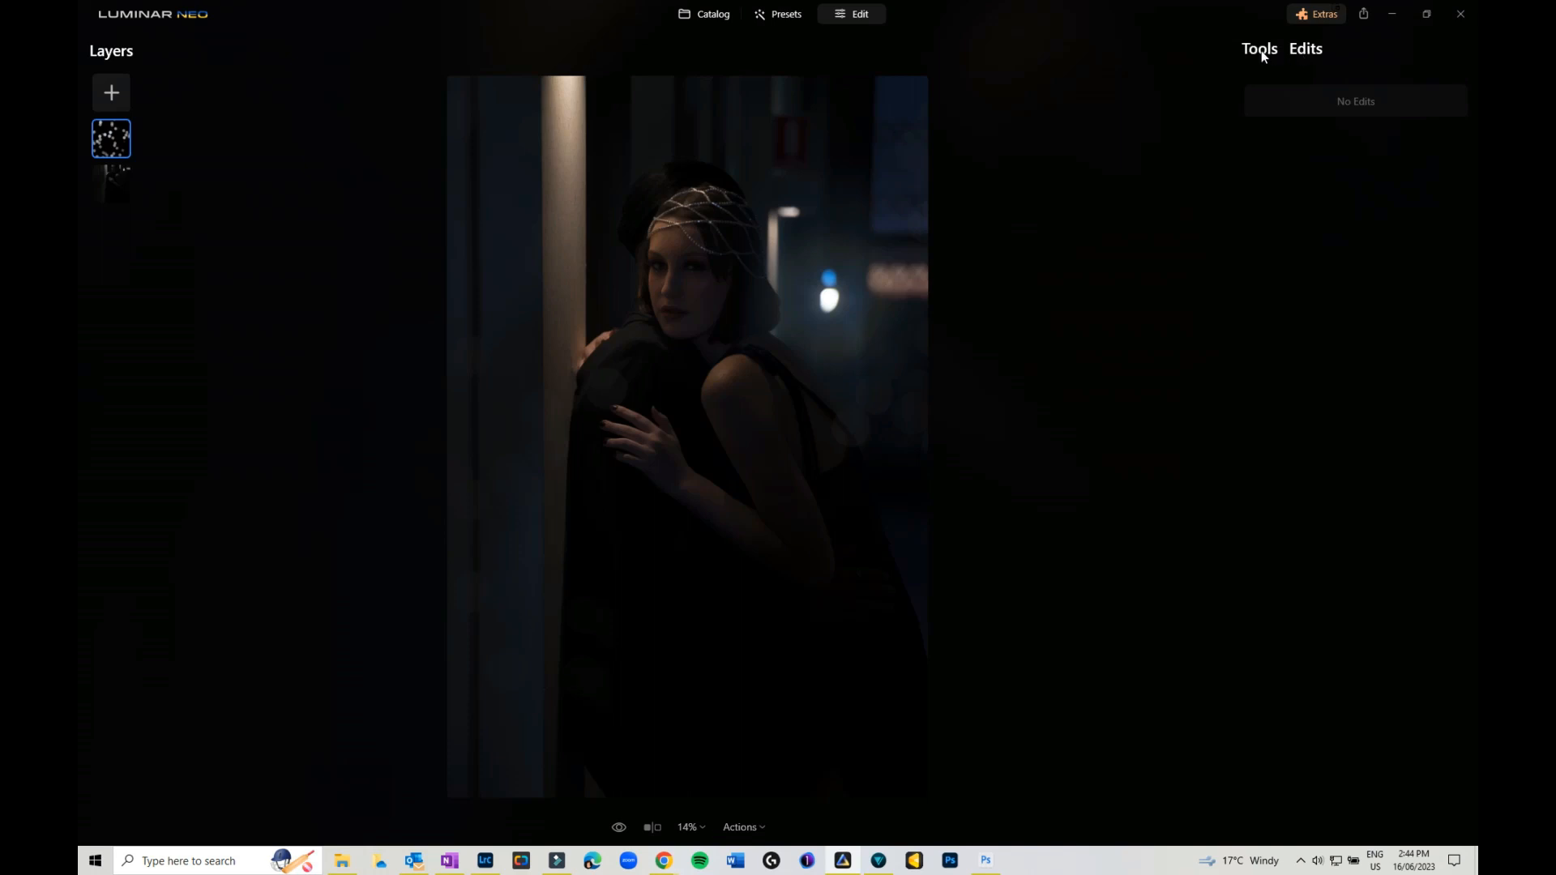
pyautogui.click(1261, 50)
pyautogui.click(1307, 51)
pyautogui.click(1258, 51)
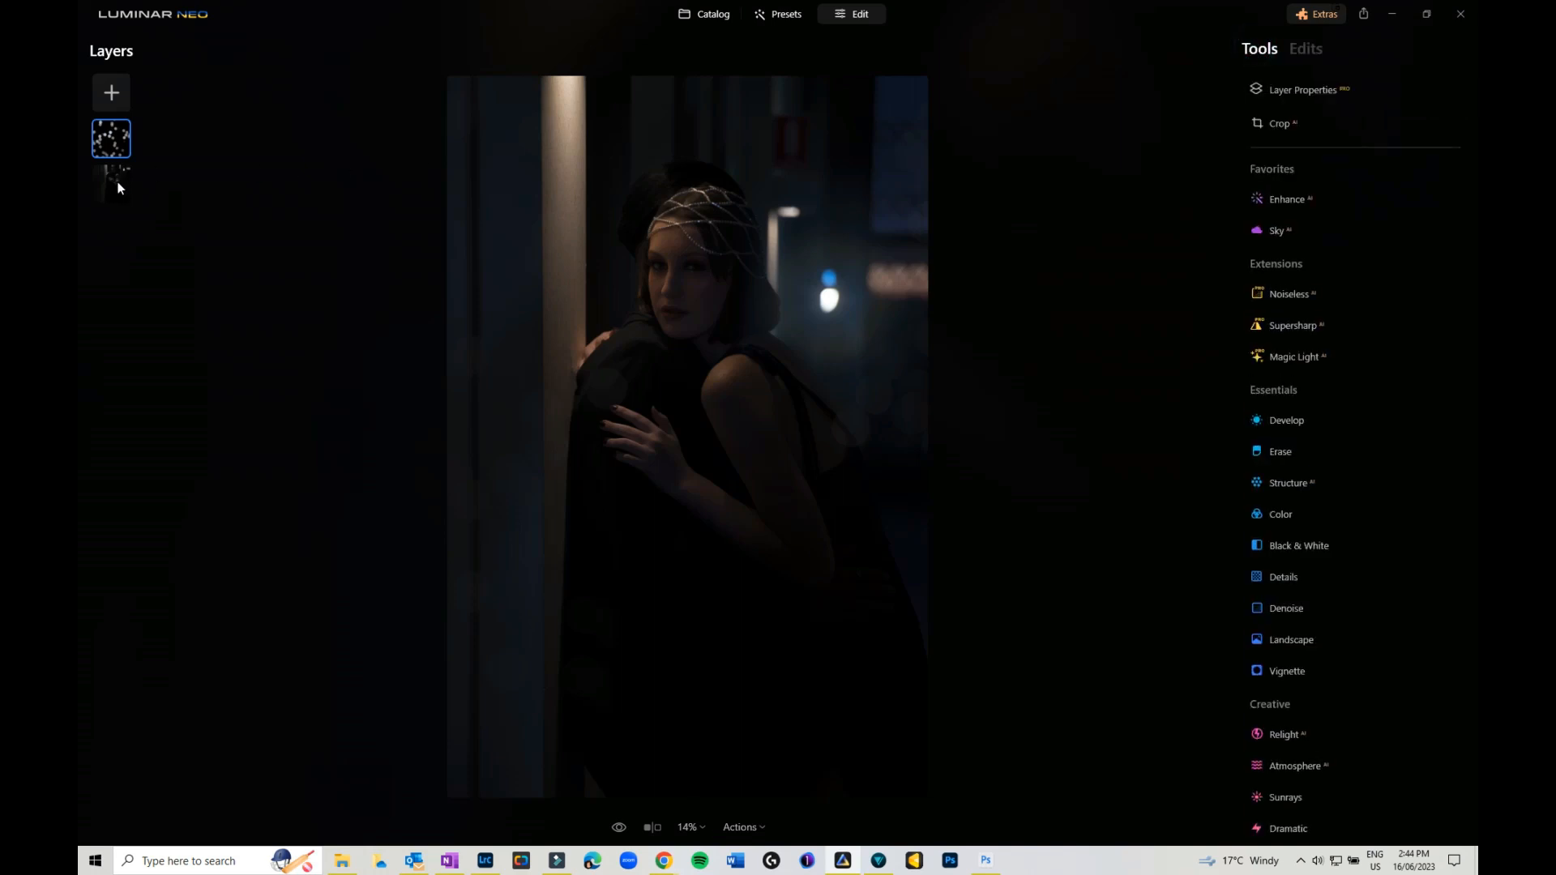
# Step: Reopen the existing Magic Light edit on the base portrait layer and set its intensity to 41
pyautogui.click(118, 188)
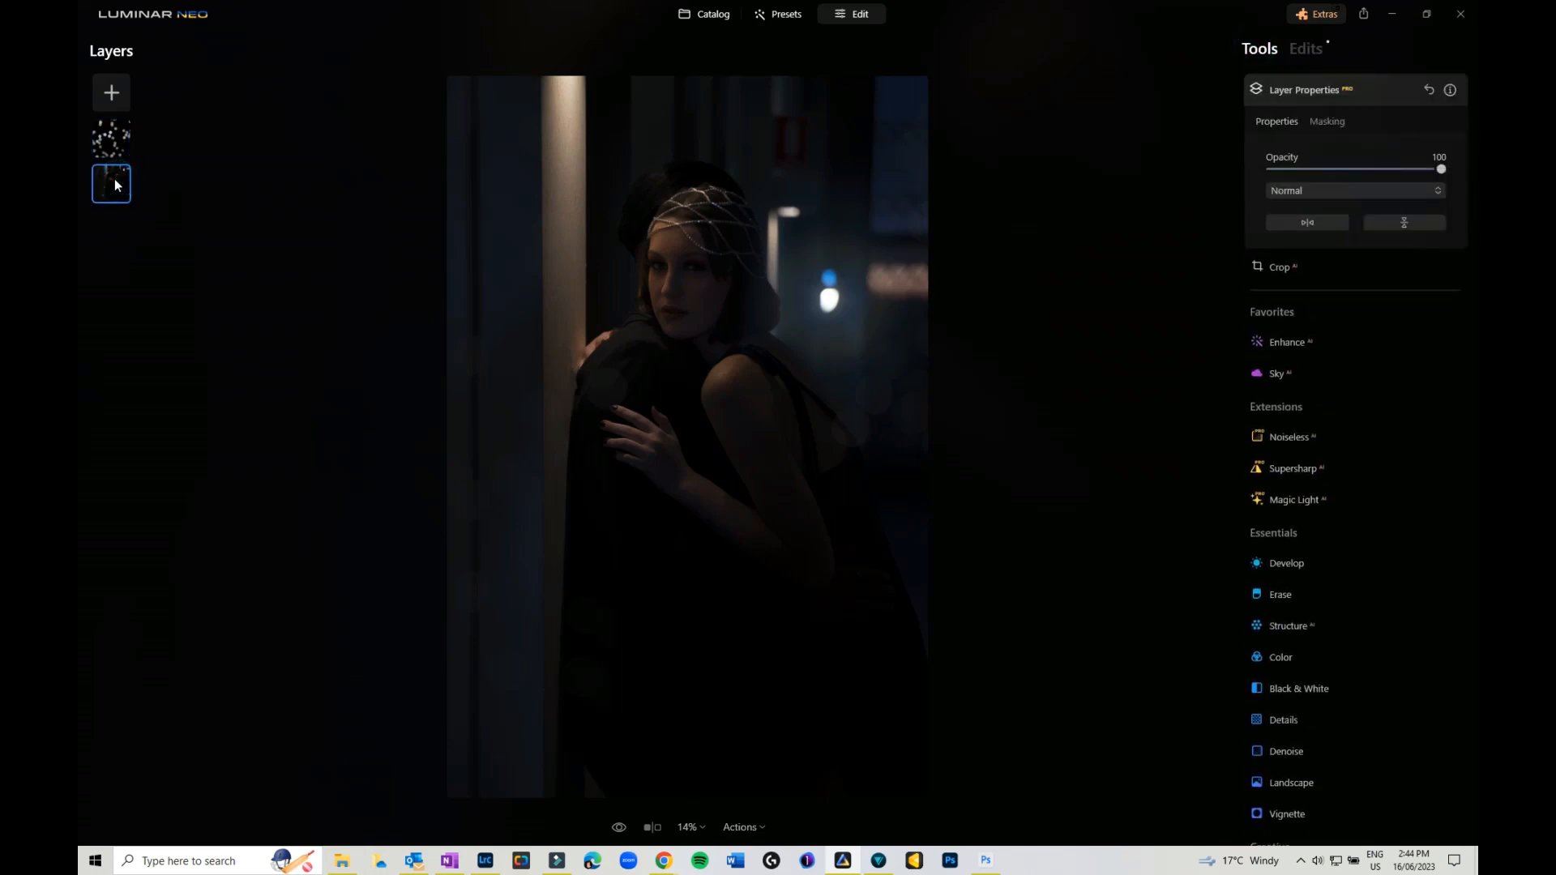
pyautogui.click(1318, 51)
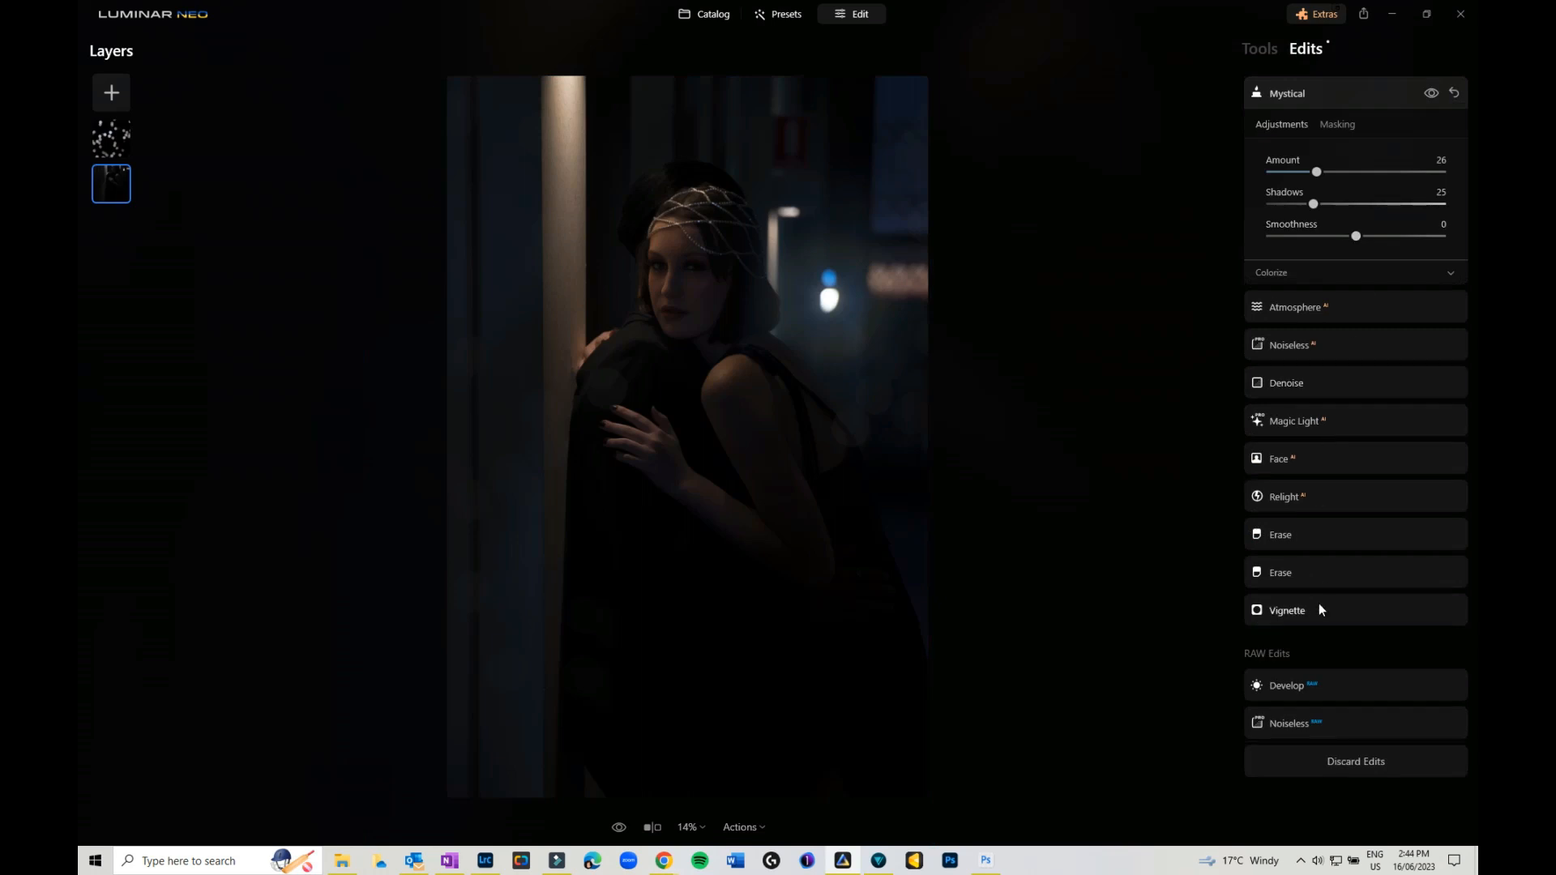
pyautogui.click(1323, 416)
pyautogui.moveTo(1317, 173); pyautogui.dragTo(1330, 180)
pyautogui.click(1292, 421)
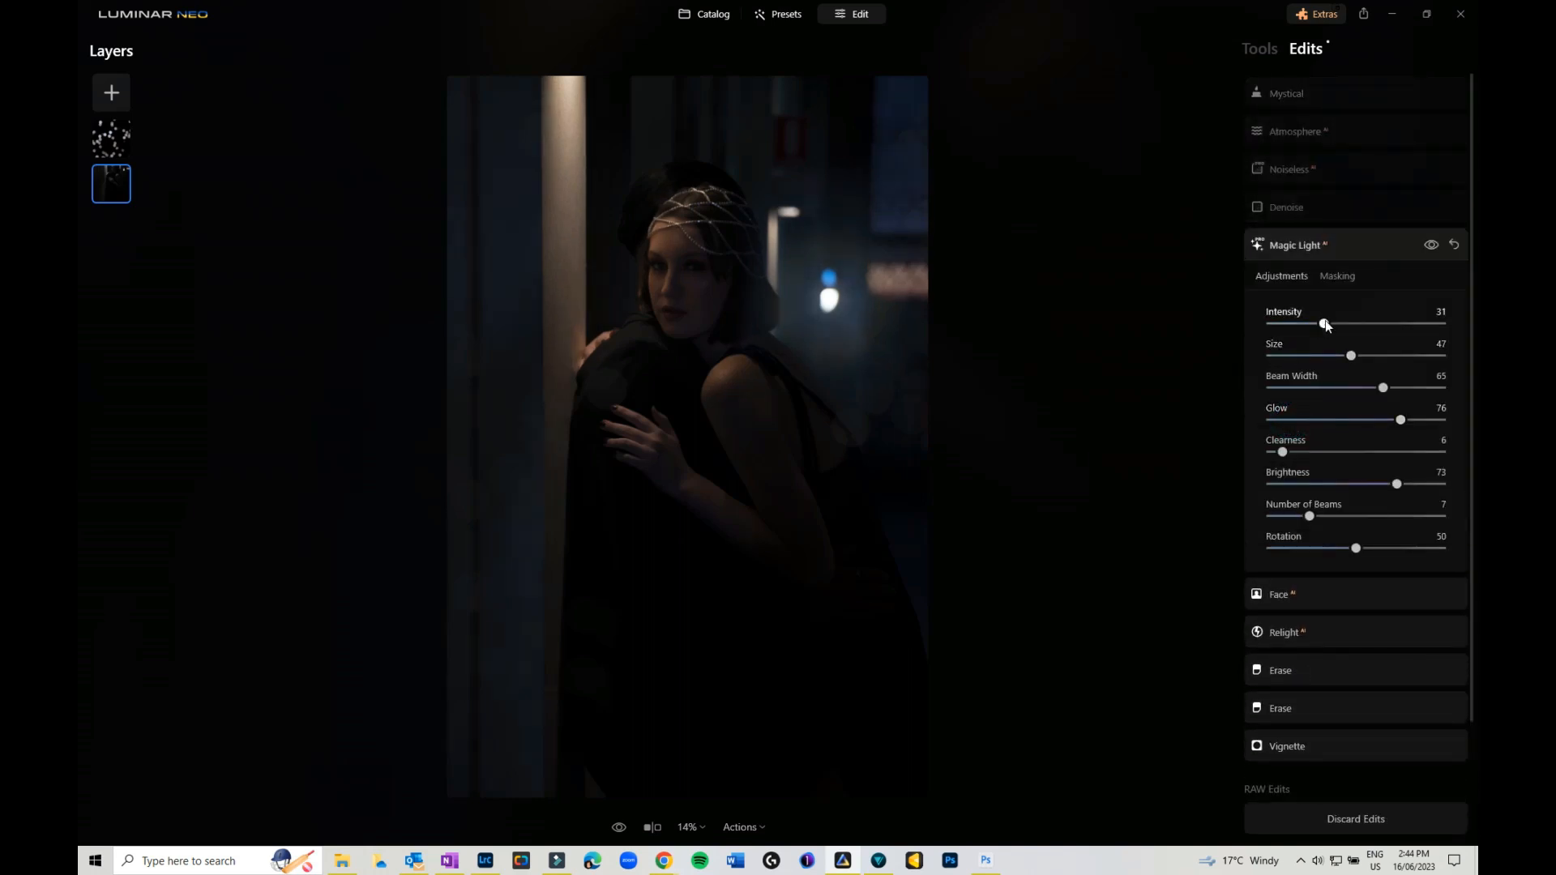
pyautogui.moveTo(1336, 323); pyautogui.dragTo(1343, 325)
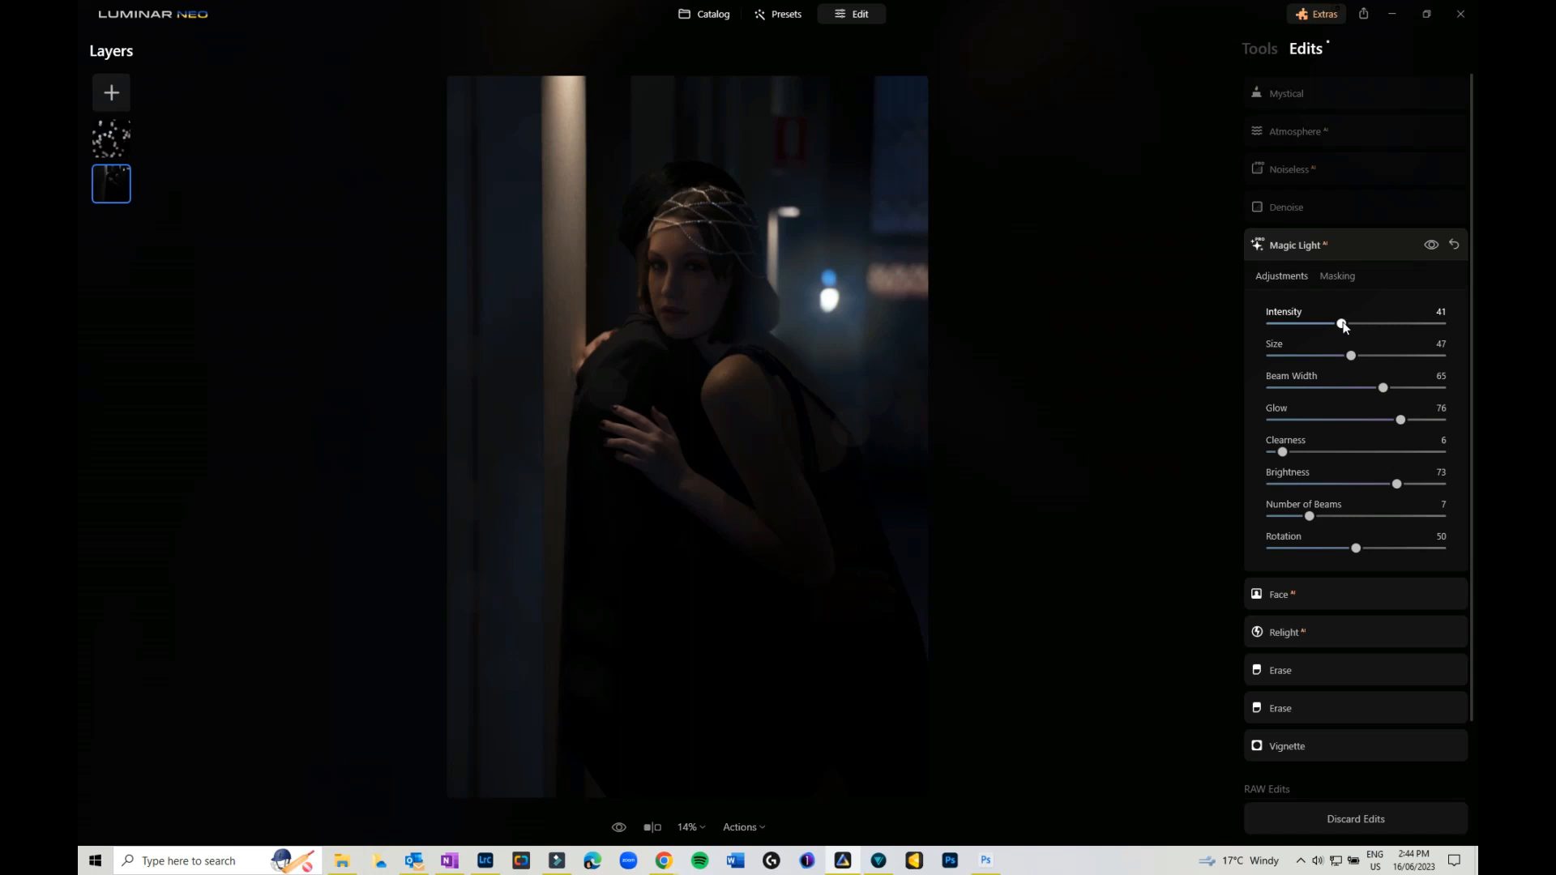
# Step: Convert the portrait layer to black and white with luminance red 36, yellow 64, cyan -52 and magenta 5
pyautogui.click(1252, 52)
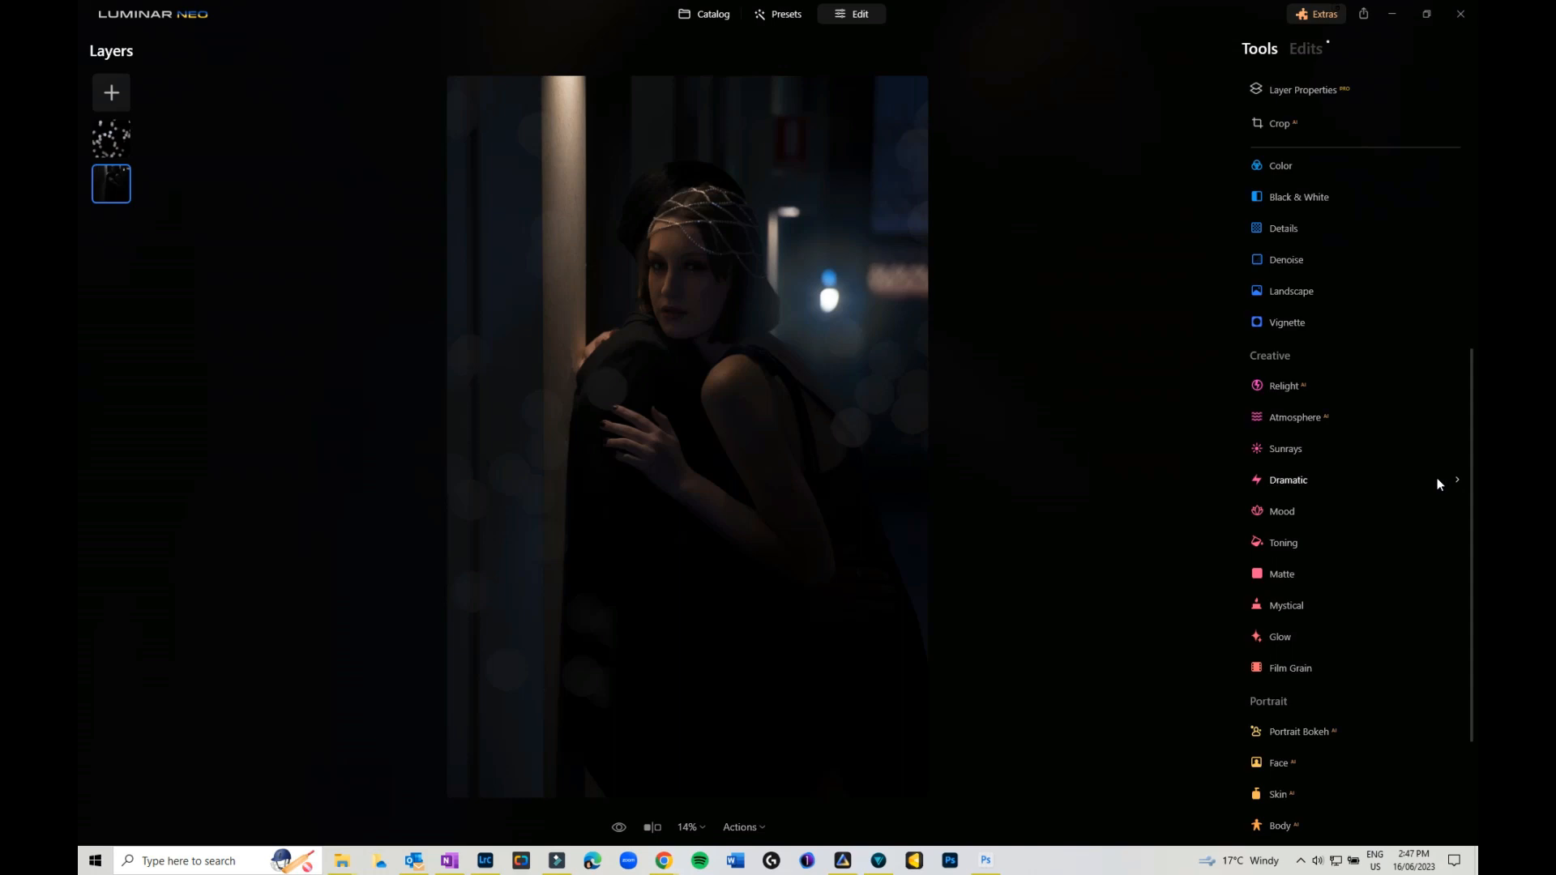
pyautogui.click(1293, 201)
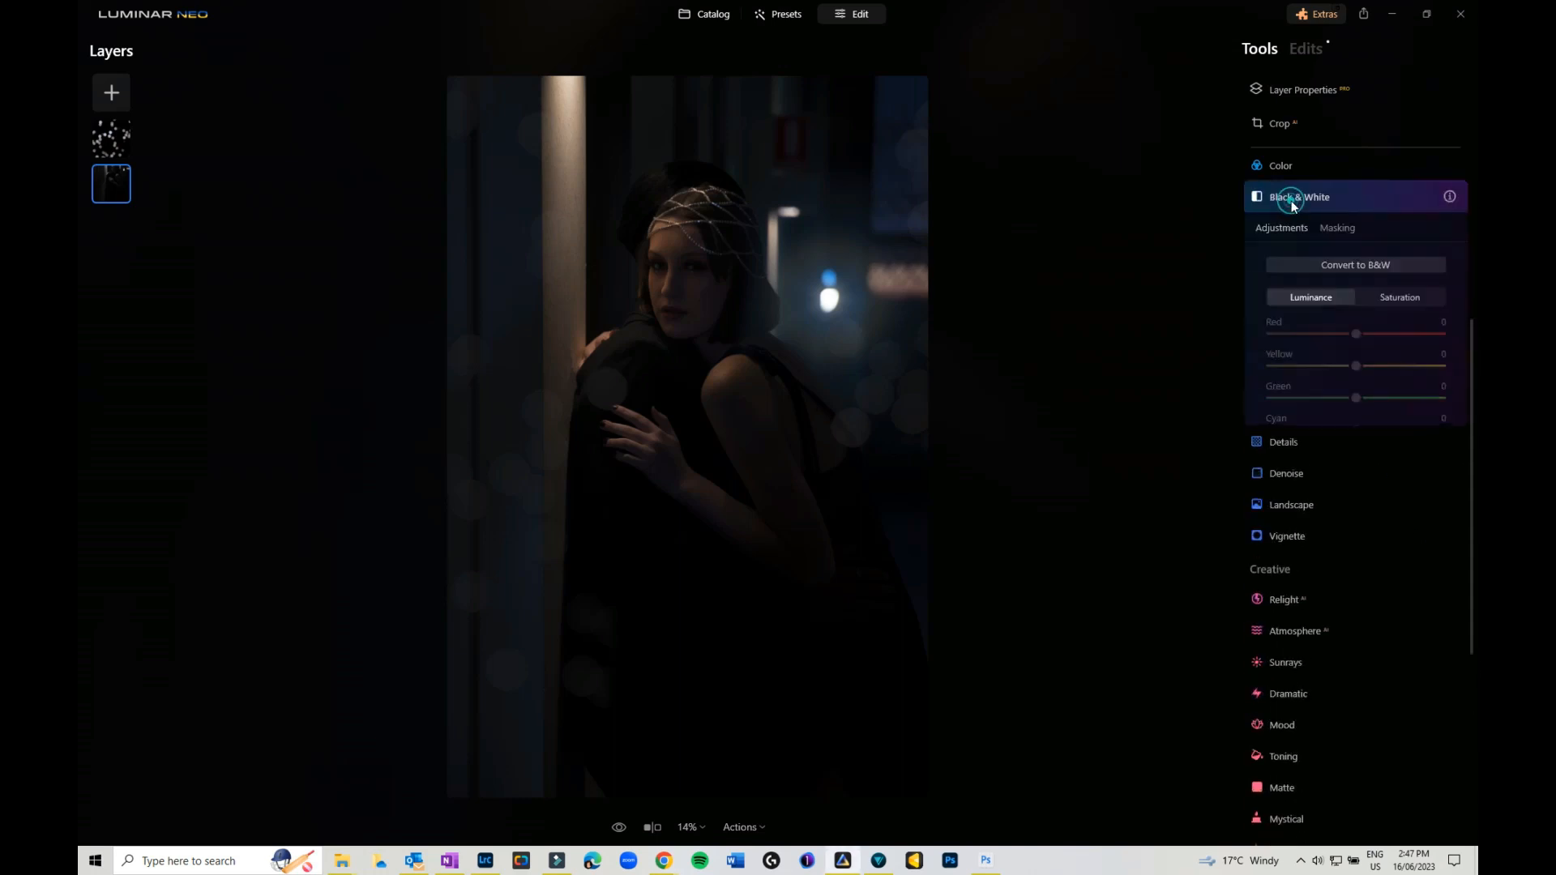
pyautogui.click(1365, 266)
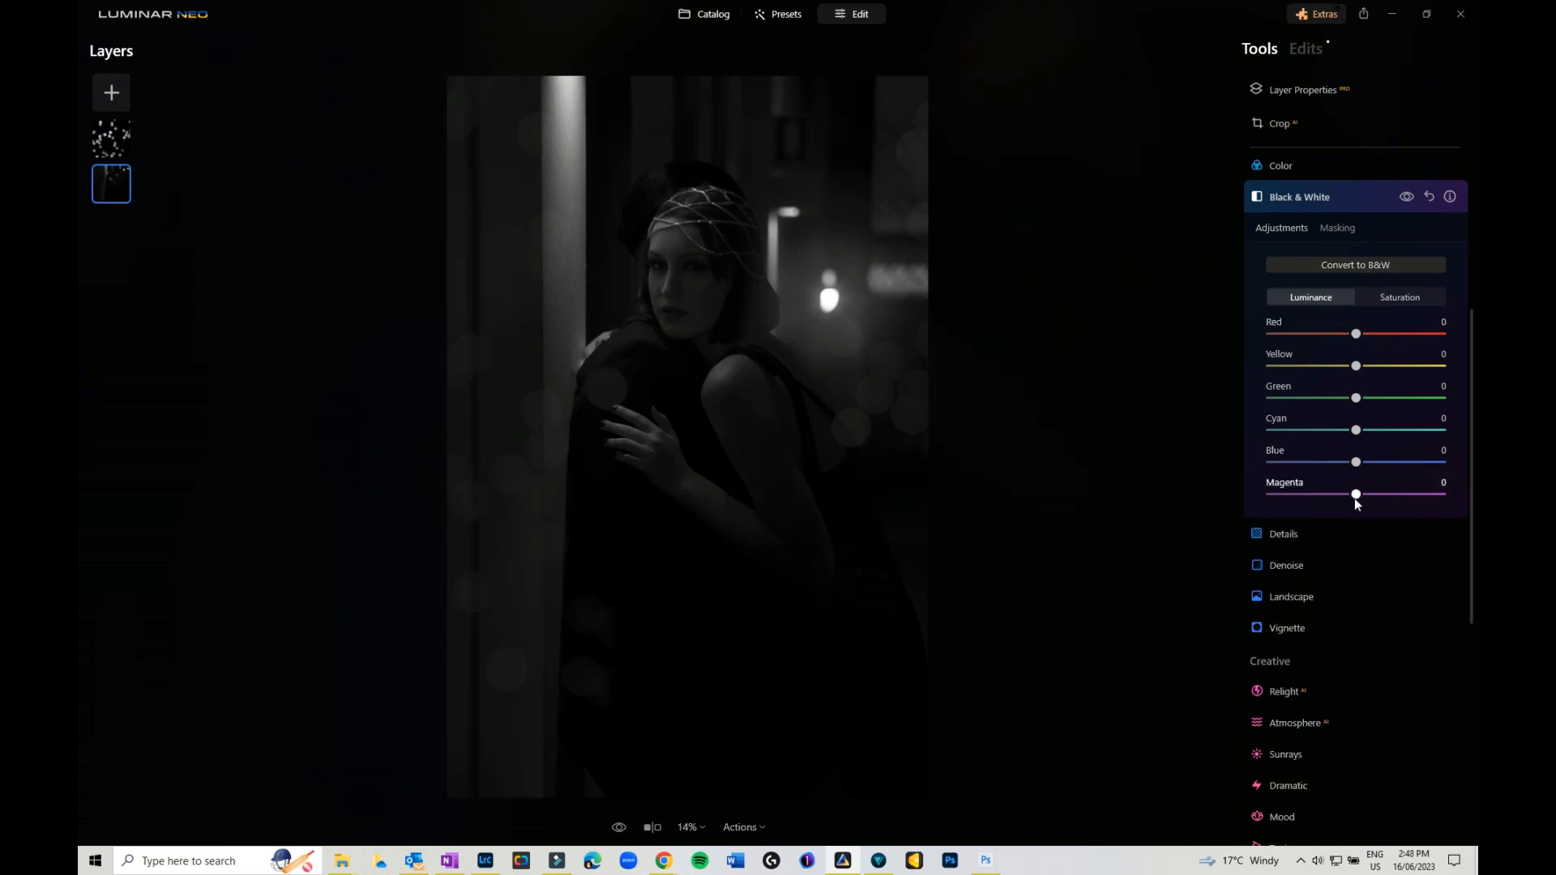
pyautogui.click(1357, 335)
pyautogui.moveTo(1394, 337); pyautogui.dragTo(1411, 375)
pyautogui.moveTo(1357, 432); pyautogui.dragTo(1315, 435)
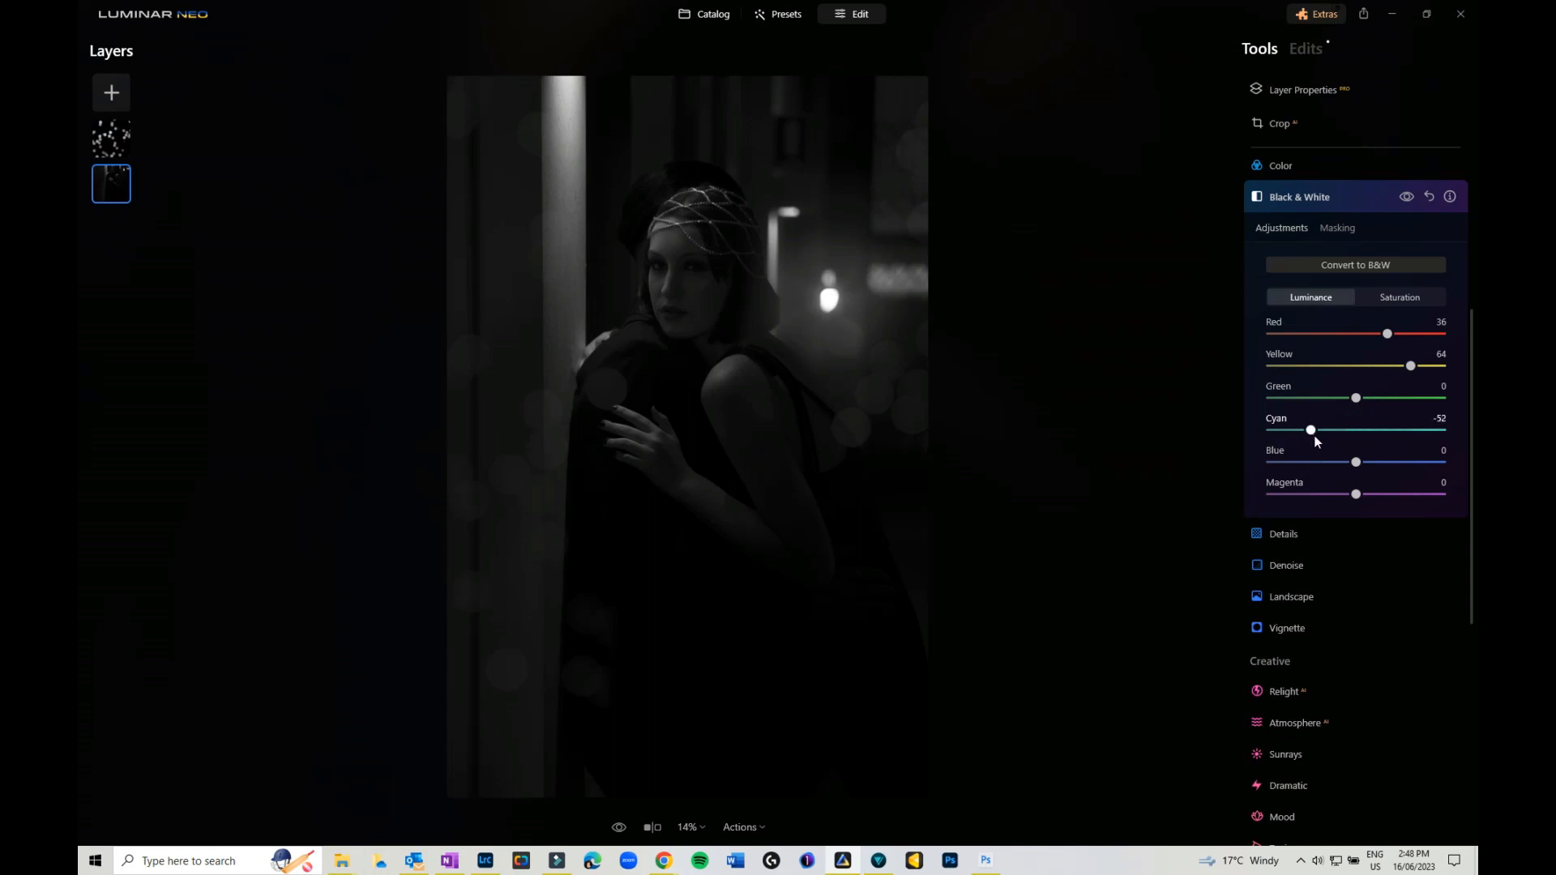
pyautogui.moveTo(1356, 494)
pyautogui.mouseDown()
pyautogui.moveTo(1434, 496)
pyautogui.moveTo(1360, 494)
pyautogui.mouseUp()
# Step: Try restoring yellow, red and full blue saturation in the black-and-white conversion, resetting each color to 0
pyautogui.click(1396, 300)
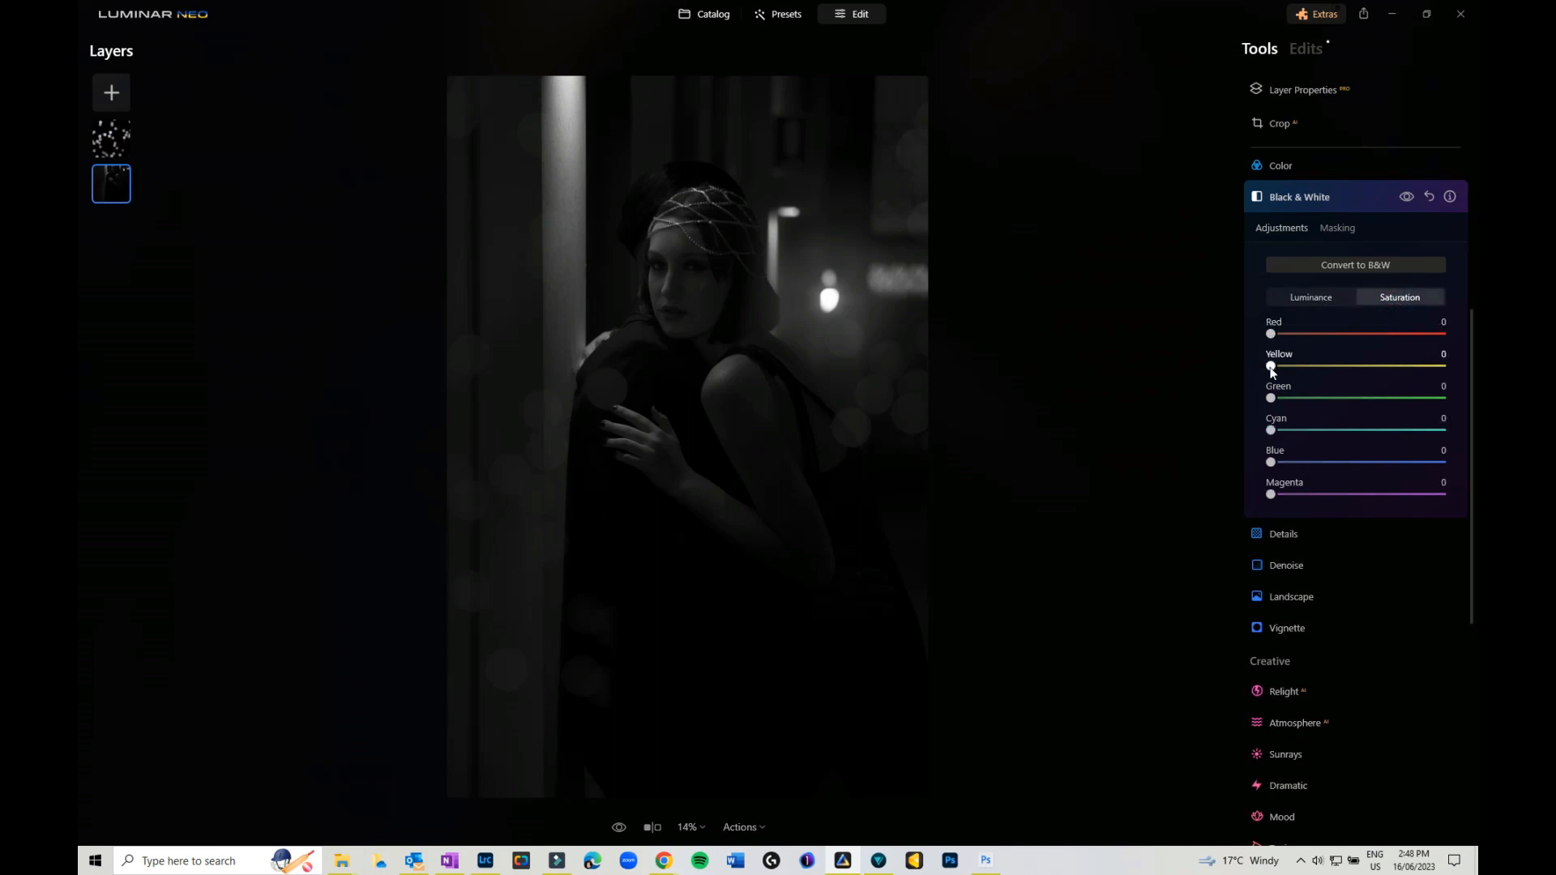
pyautogui.moveTo(1271, 369); pyautogui.dragTo(1386, 371)
pyautogui.moveTo(1271, 334); pyautogui.dragTo(1310, 334)
pyautogui.doubleClick(1307, 334)
pyautogui.doubleClick(1374, 366)
pyautogui.moveTo(1272, 462); pyautogui.dragTo(1467, 468)
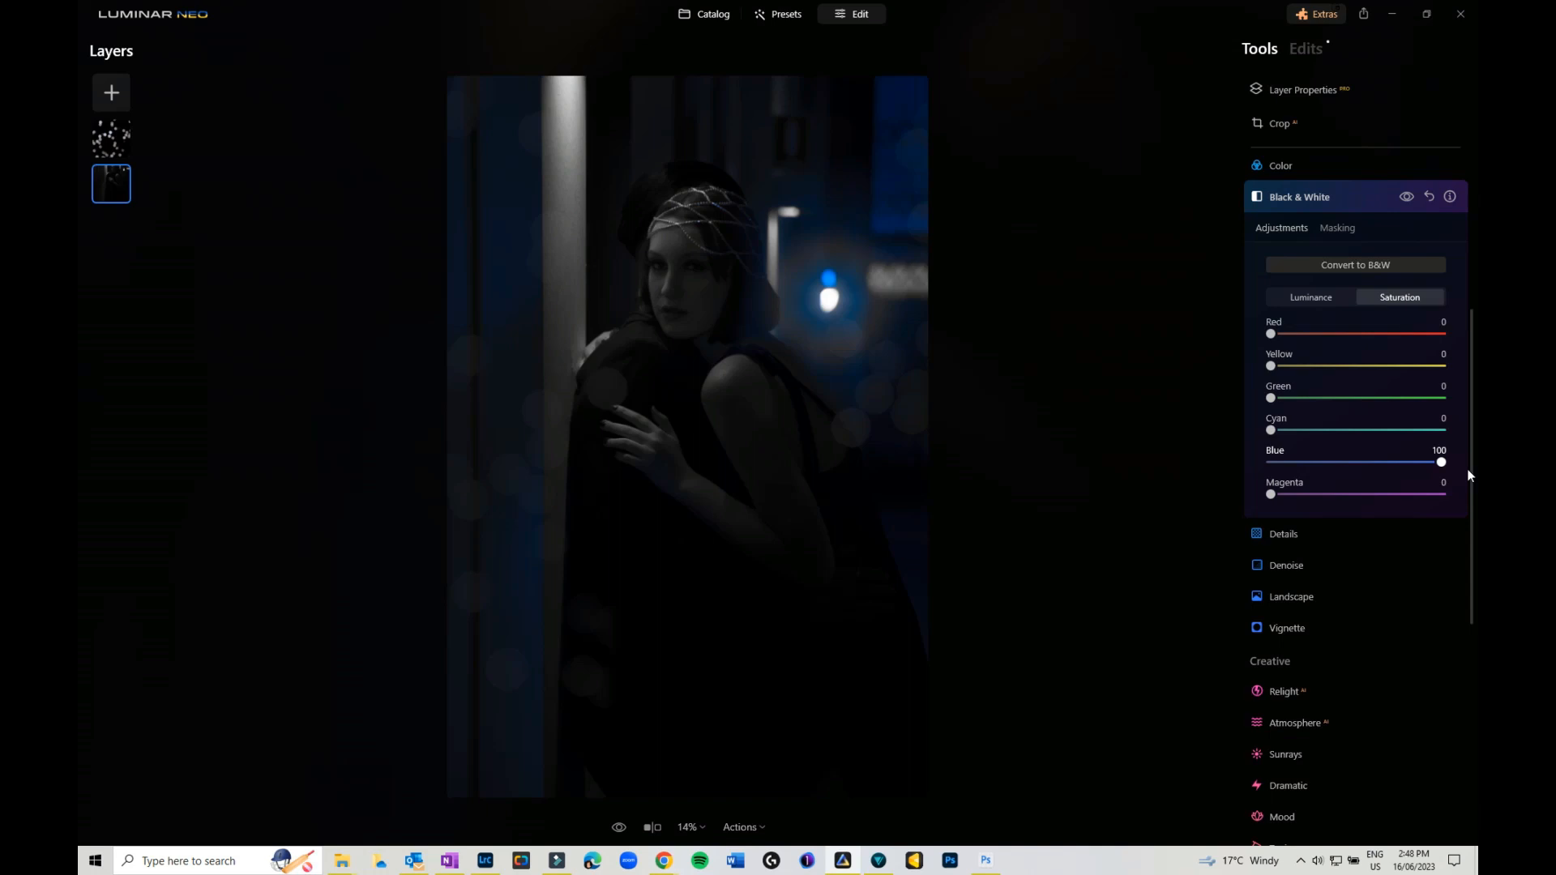
pyautogui.moveTo(1467, 468); pyautogui.dragTo(1266, 471)
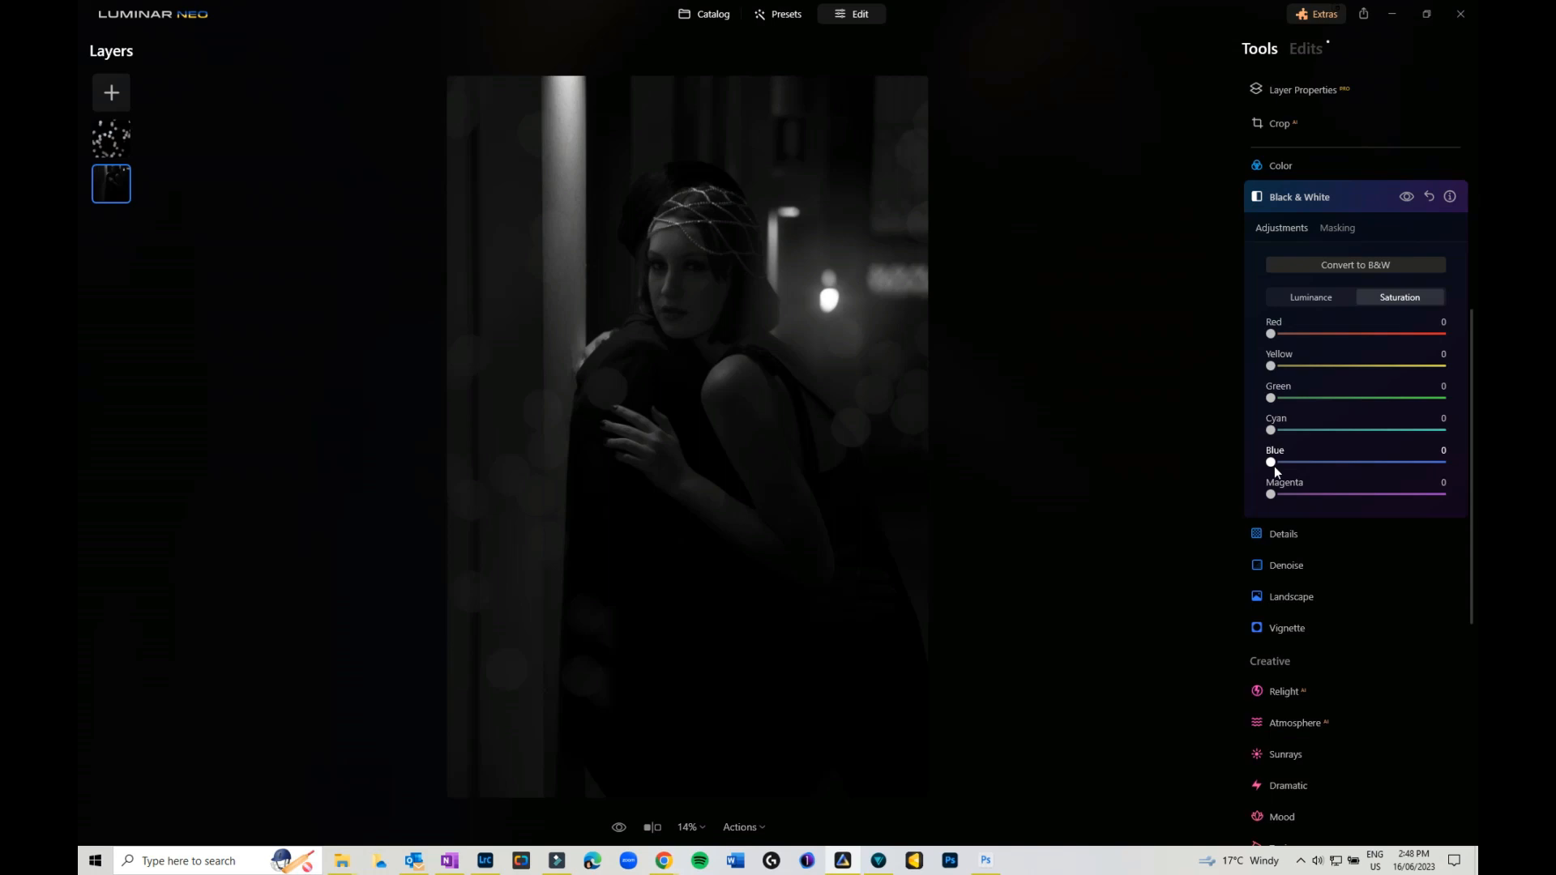
# Step: Set the blue luminance of the black-and-white conversion to 52
pyautogui.click(1326, 301)
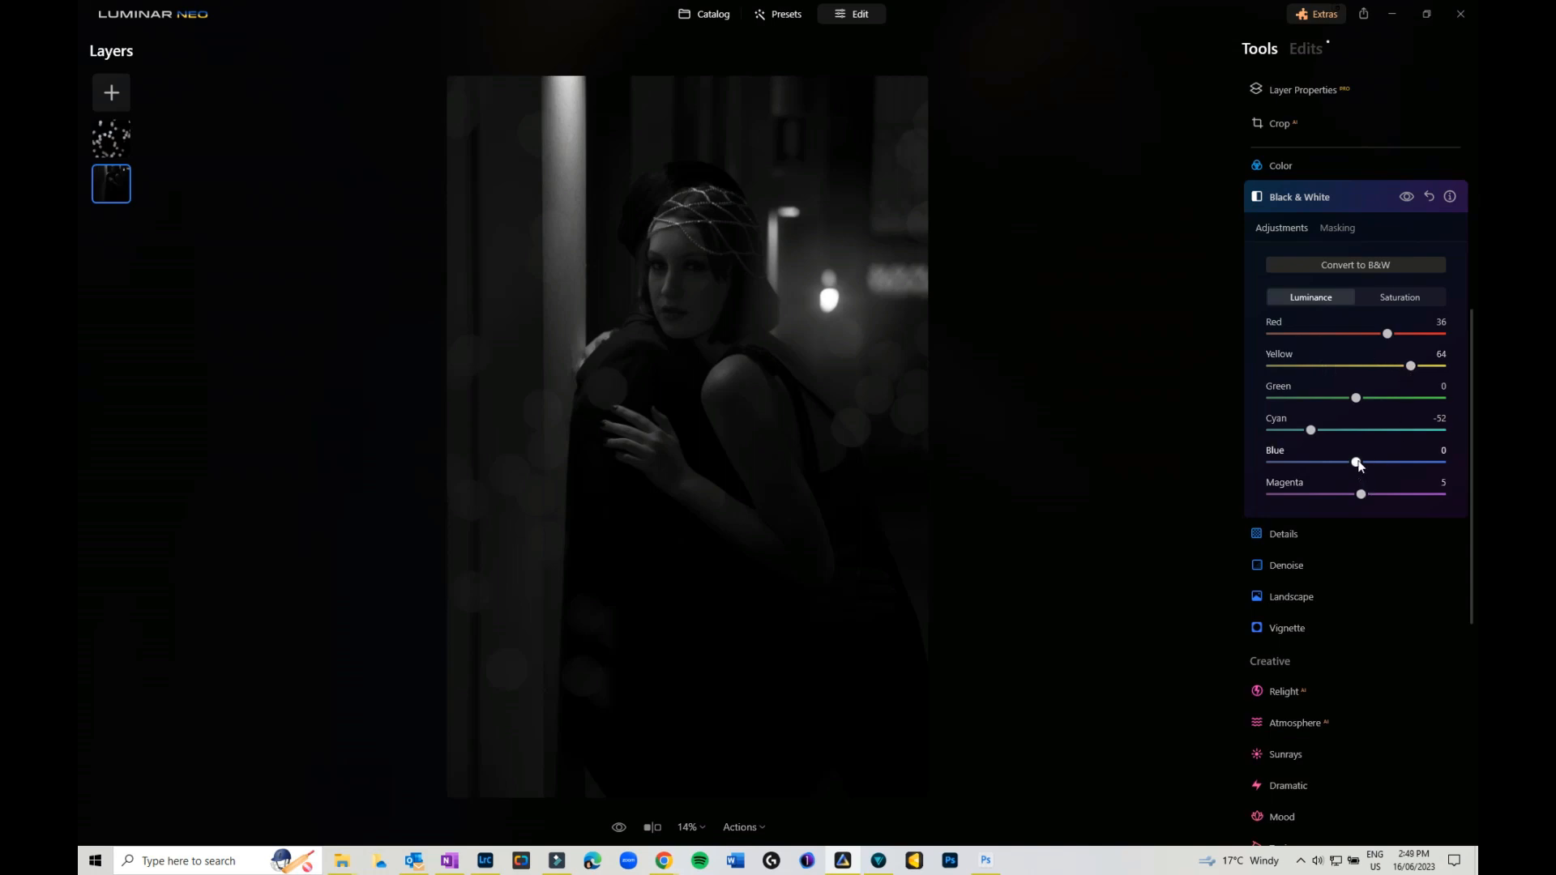
pyautogui.moveTo(1359, 464); pyautogui.dragTo(1405, 475)
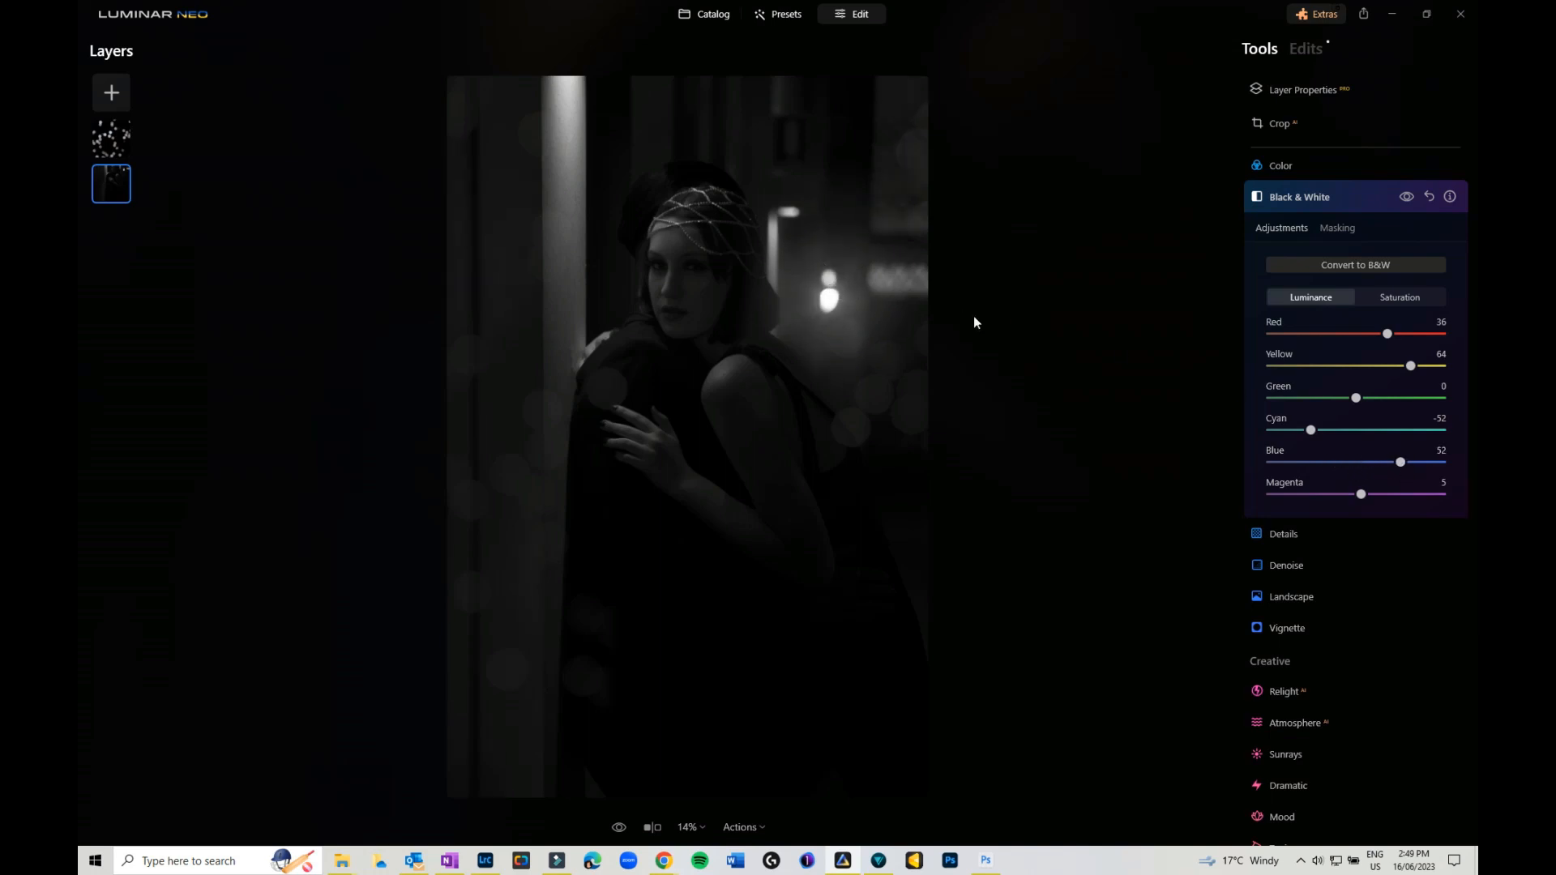
# Step: Review the edits applied to the portrait layer and the masking options of the bokeh layer's Black & White edit
pyautogui.click(1312, 51)
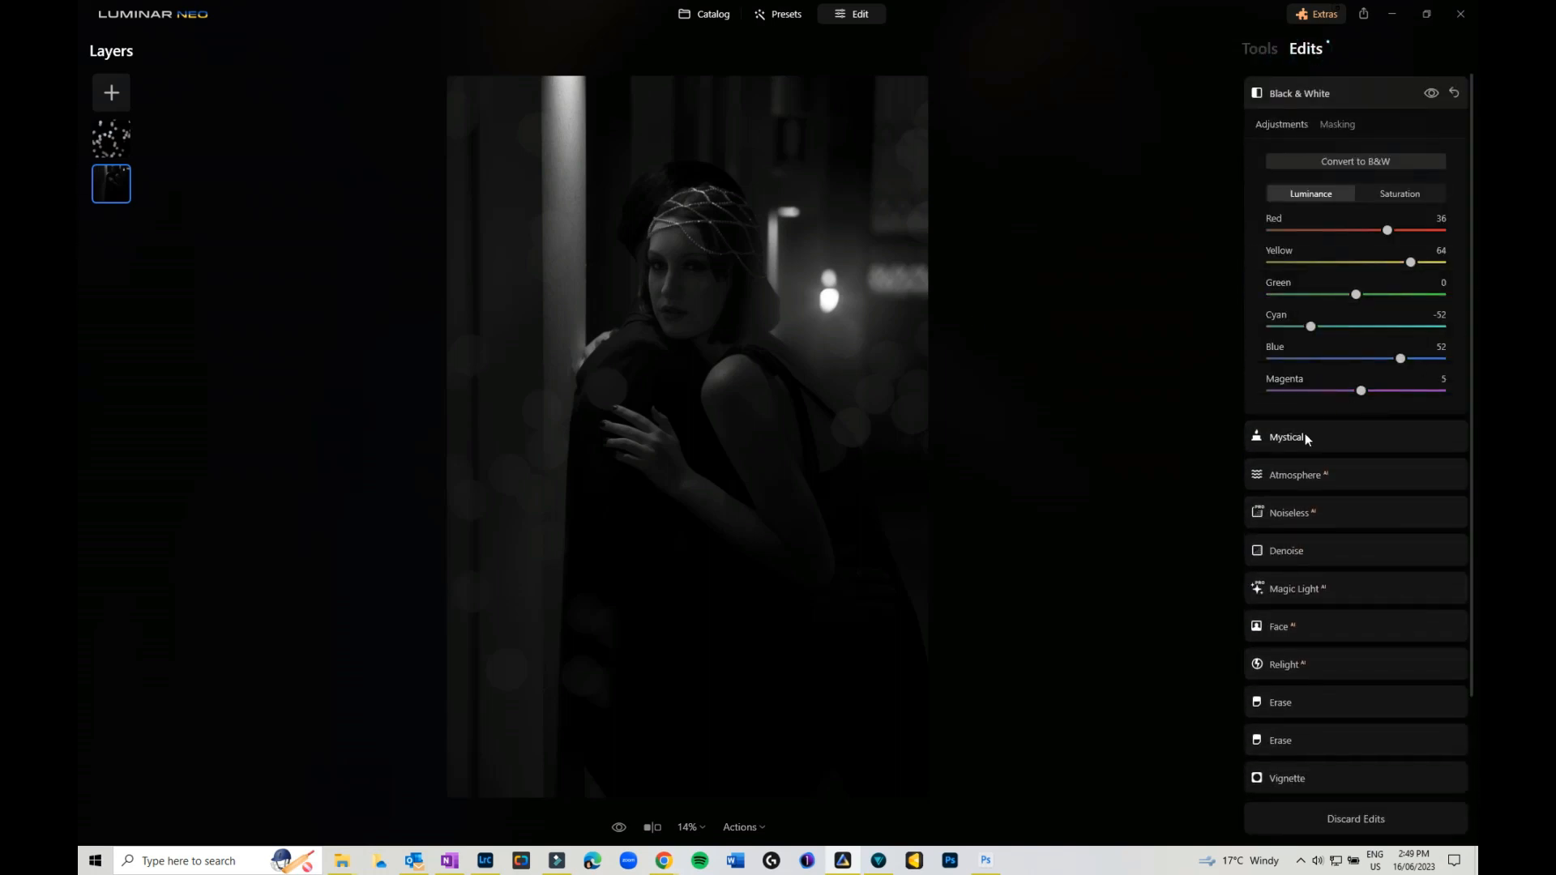
pyautogui.click(102, 141)
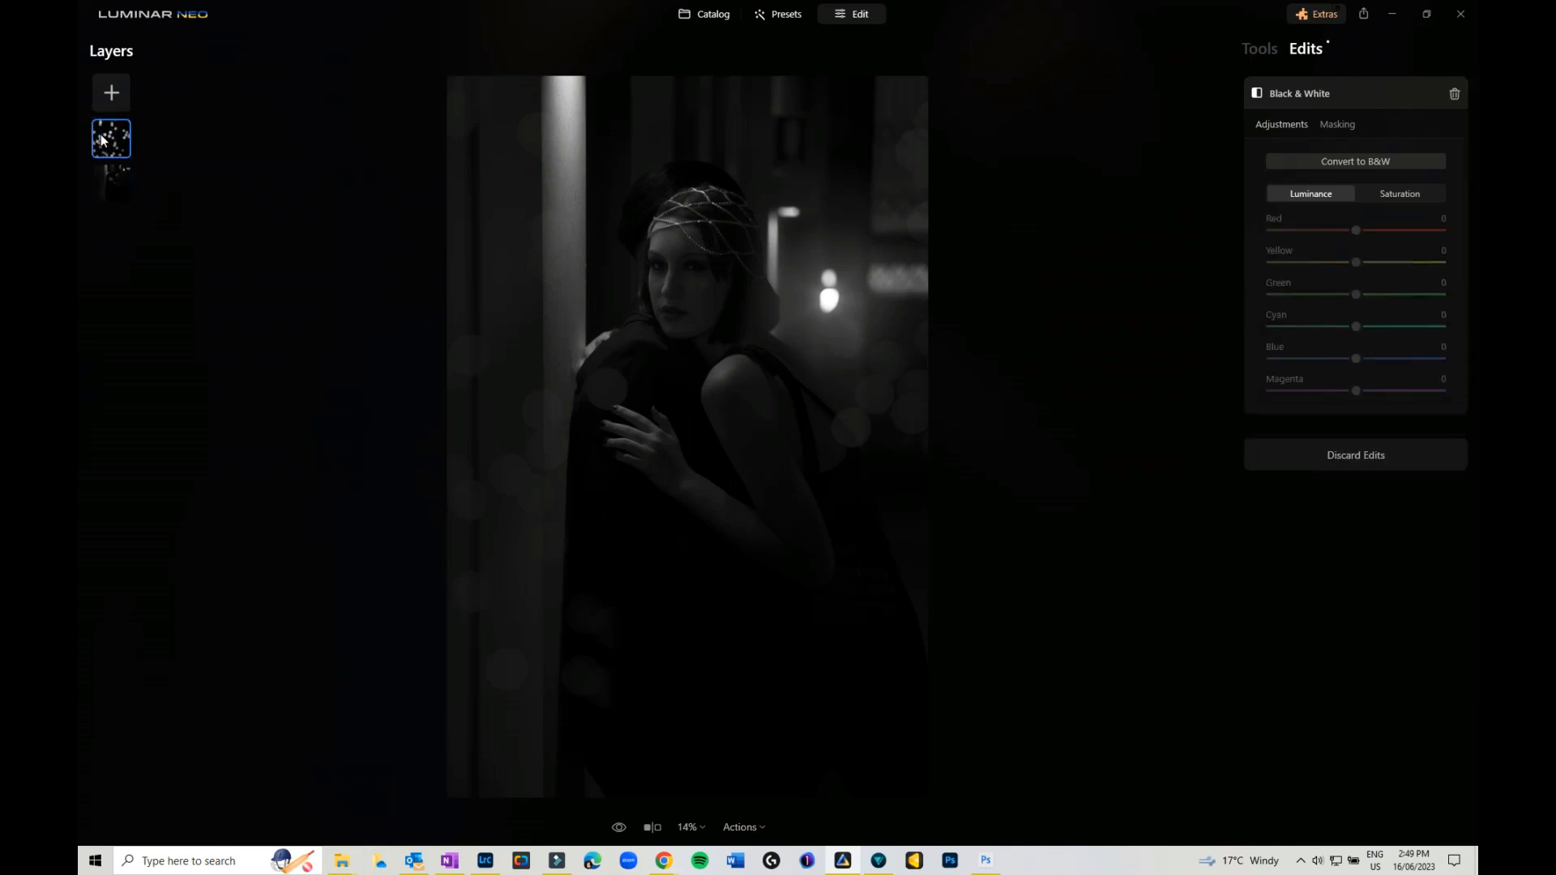
pyautogui.click(1341, 126)
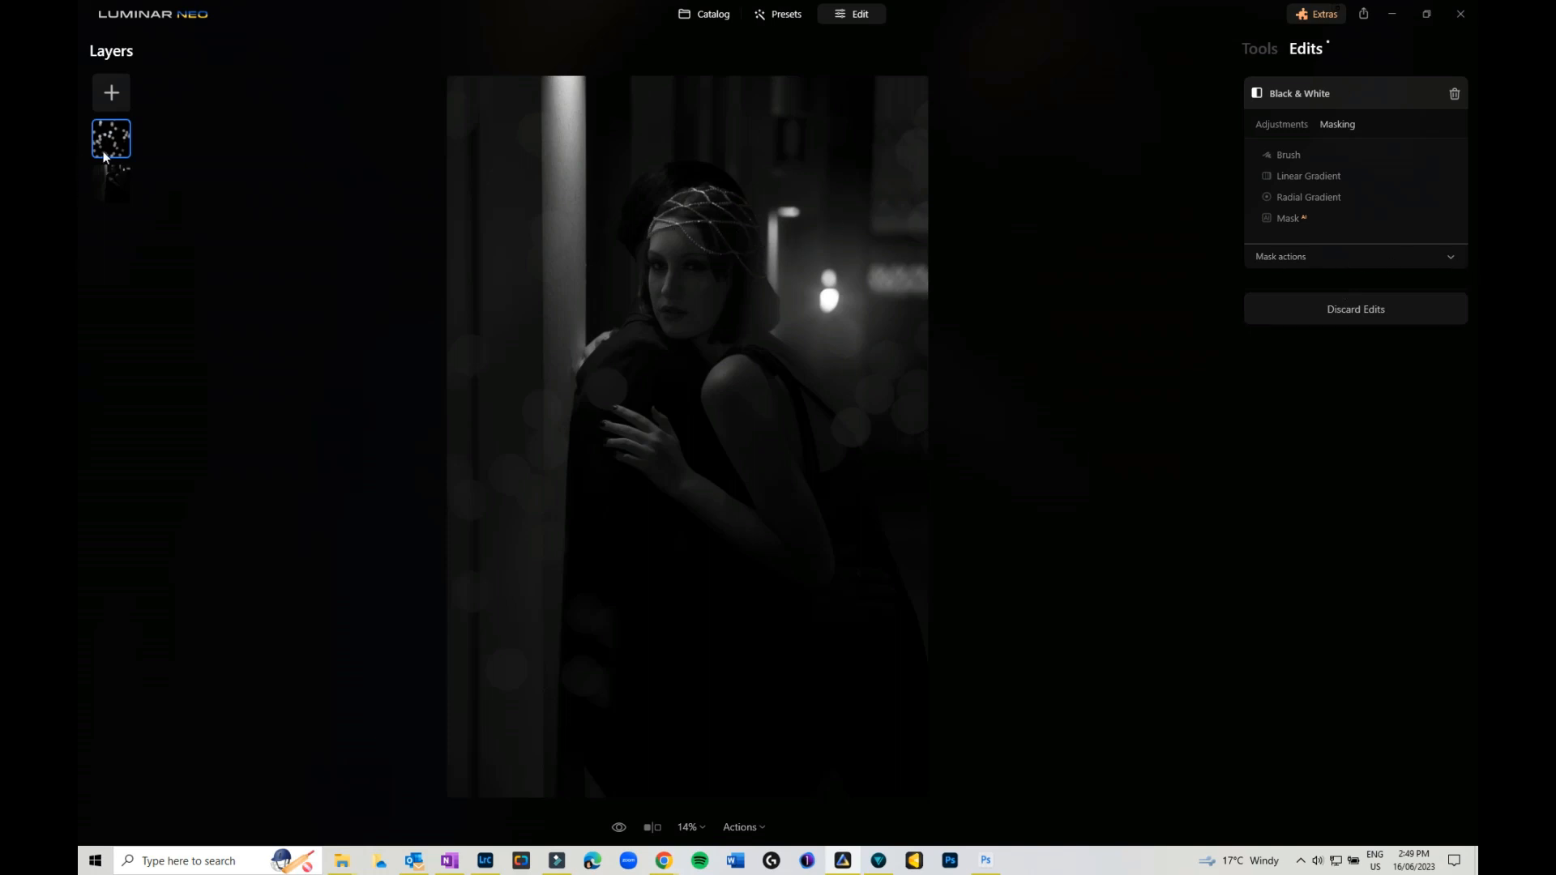
pyautogui.click(115, 186)
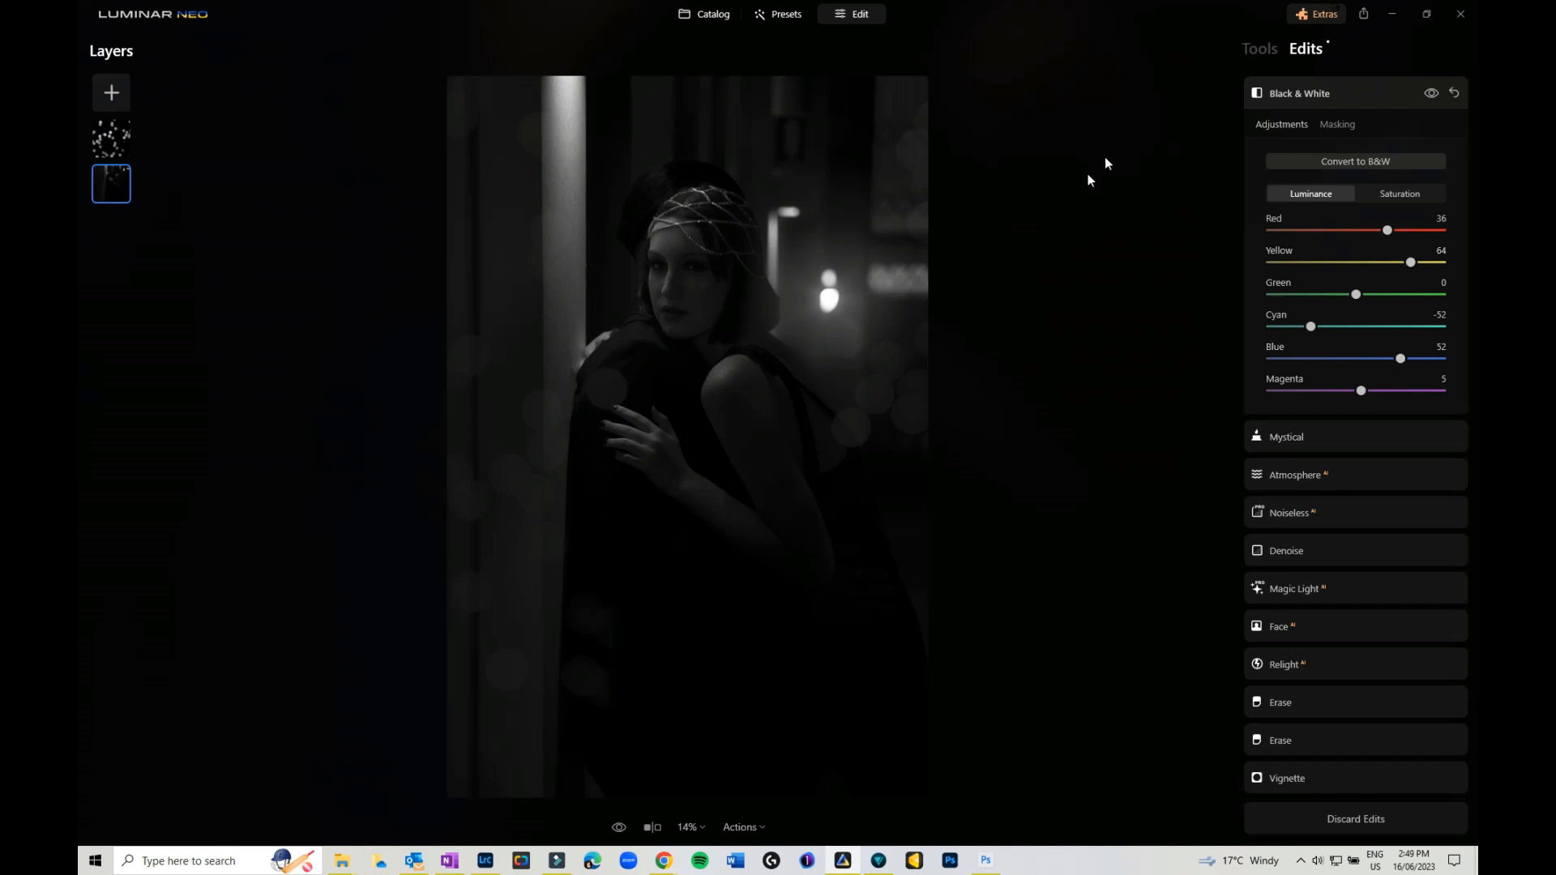
# Step: Compare the edited portrait with its original before-editing version
pyautogui.click(621, 828)
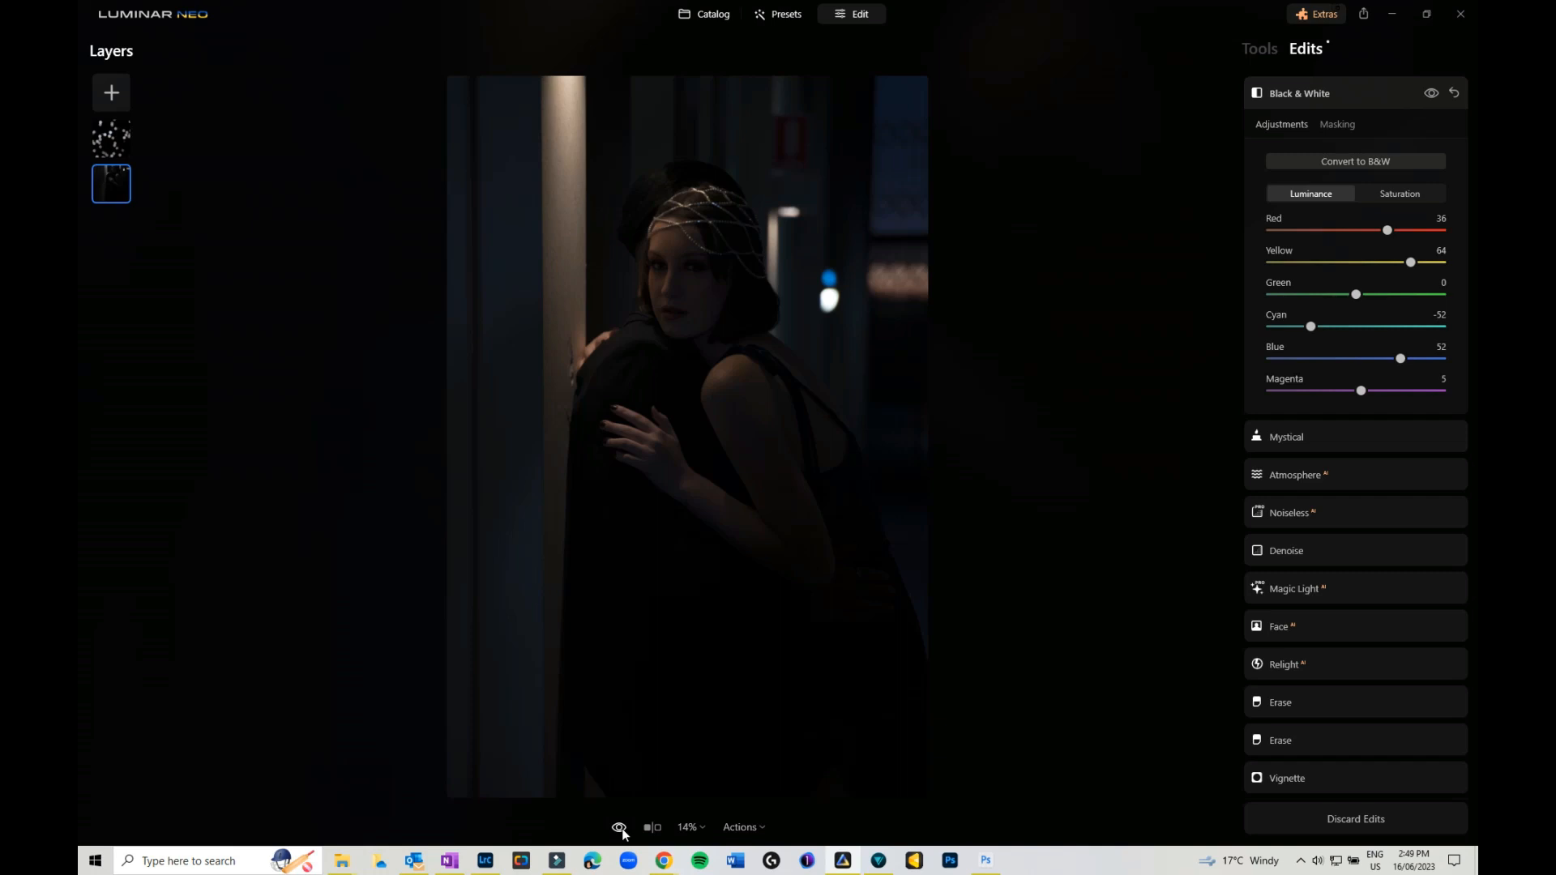
pyautogui.click(620, 828)
pyautogui.click(620, 829)
pyautogui.click(620, 828)
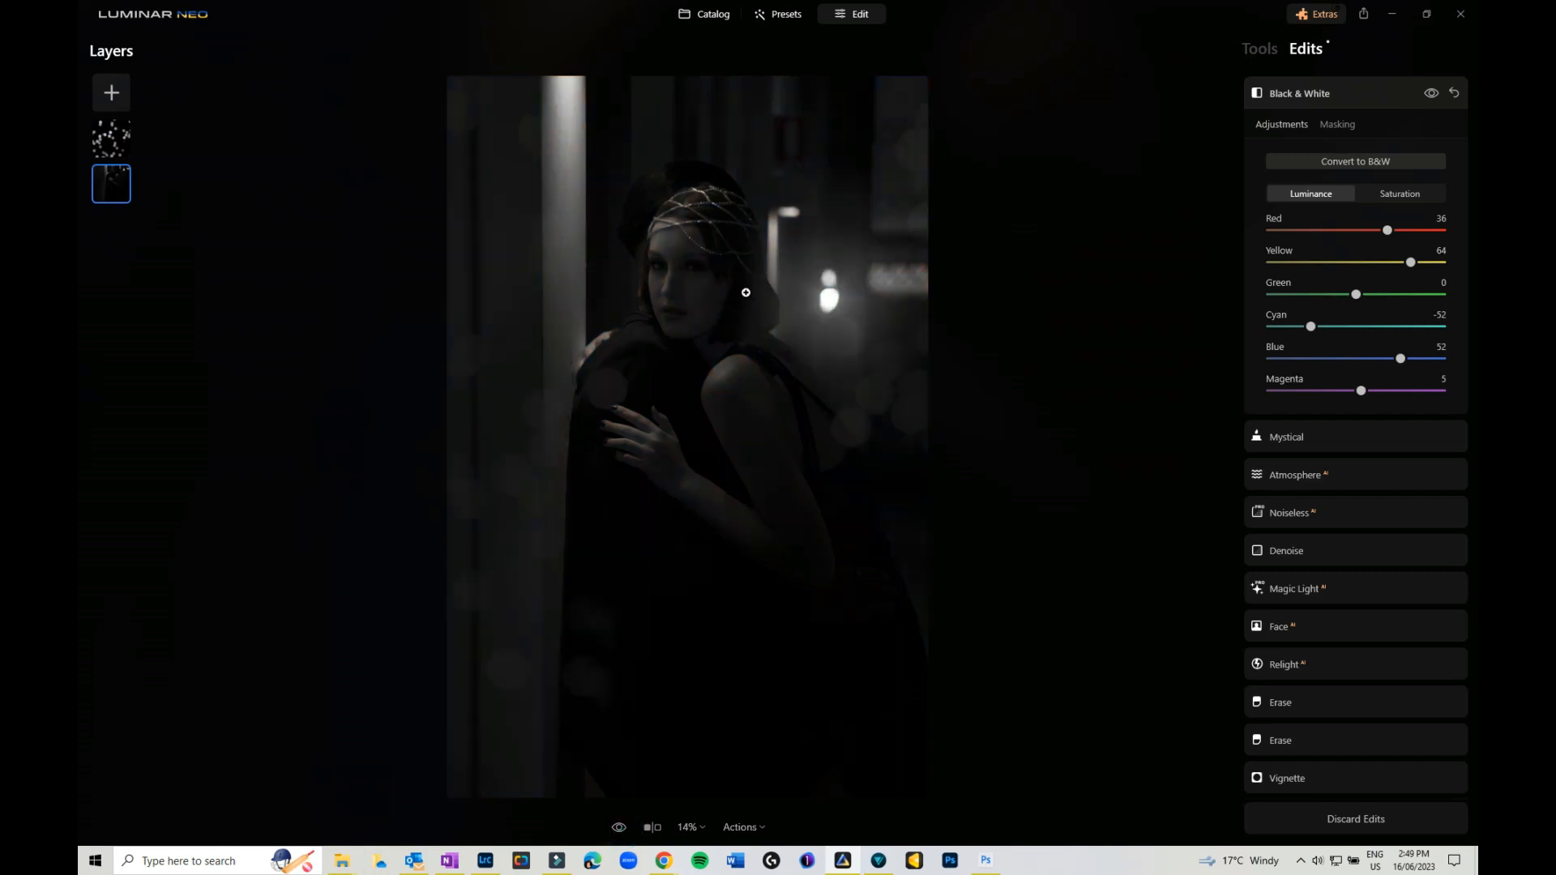
# Step: Discard the bokeh layer's edits and remove the bokeh layer, leaving only the portrait layer
pyautogui.click(112, 142)
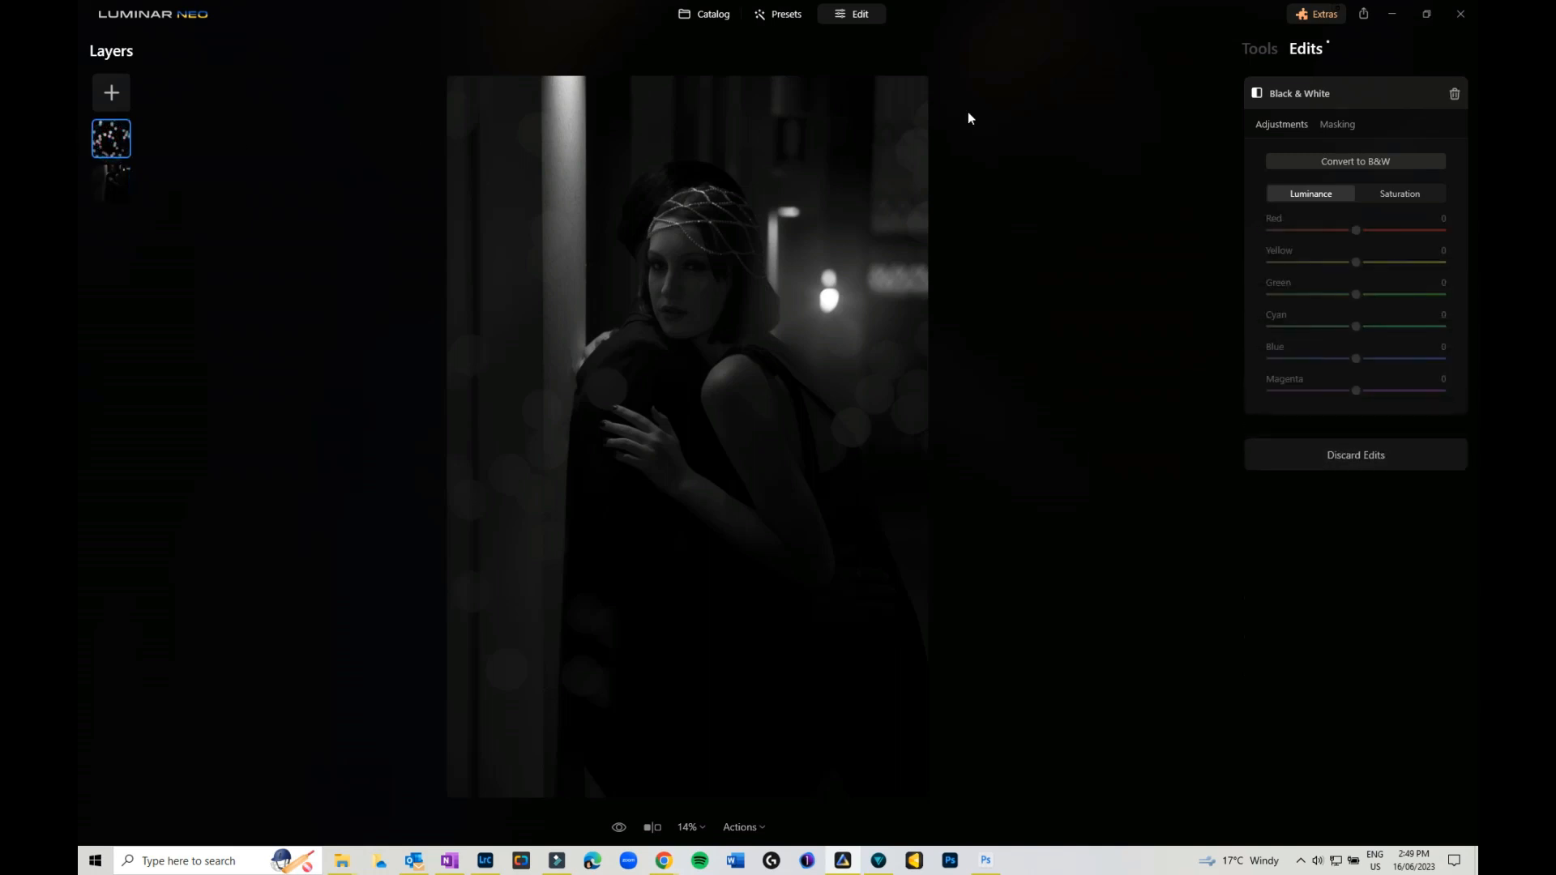
pyautogui.click(1263, 51)
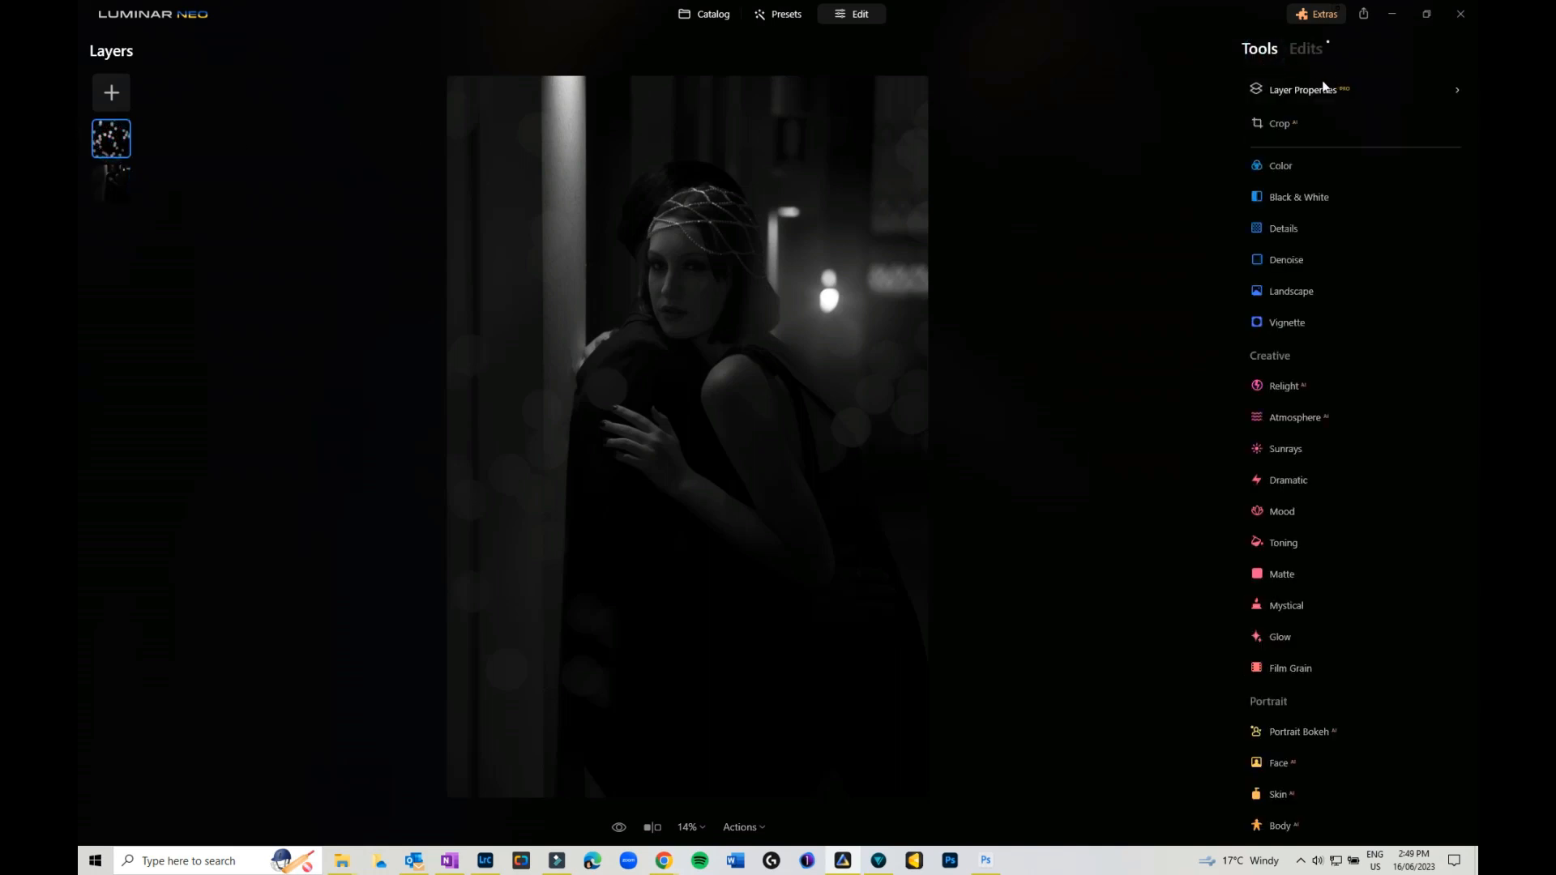
pyautogui.click(1305, 49)
pyautogui.click(1458, 95)
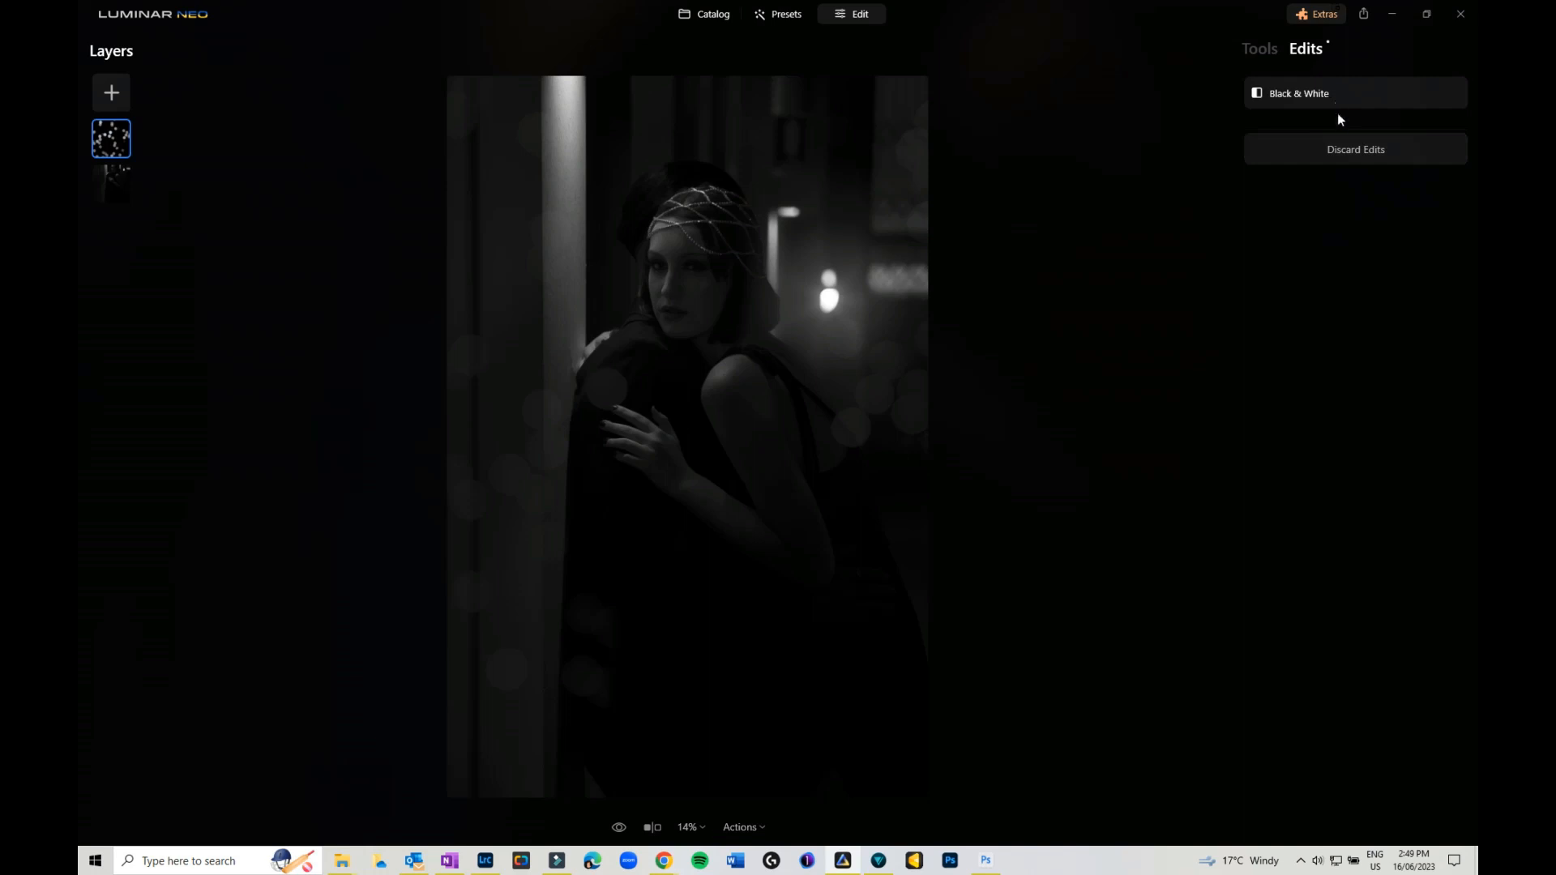
pyautogui.click(1339, 149)
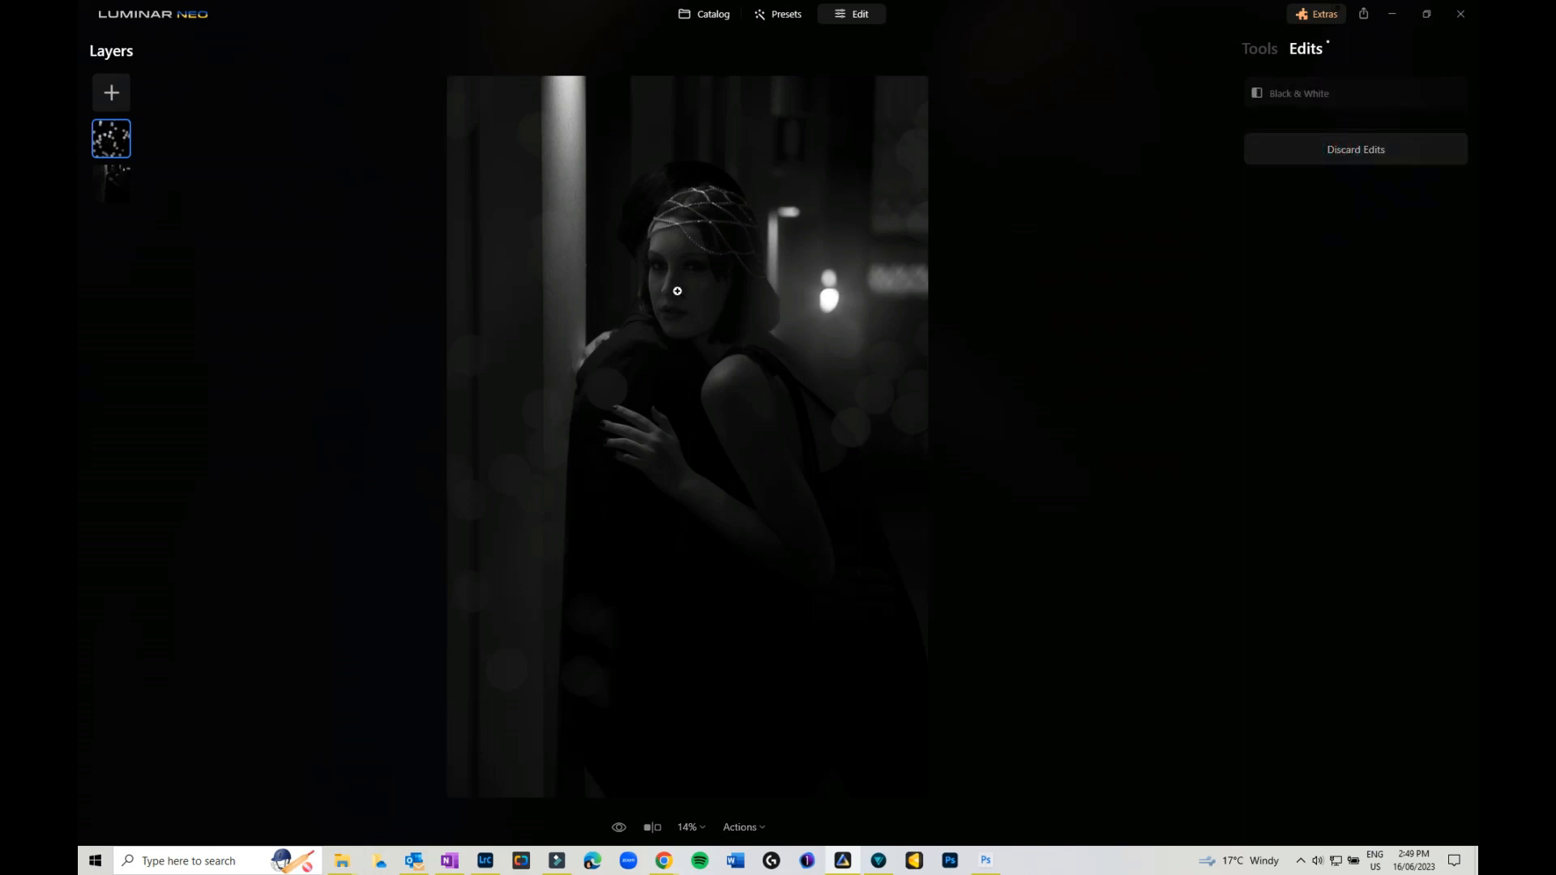
pyautogui.hotkey('ctrl', 'z')
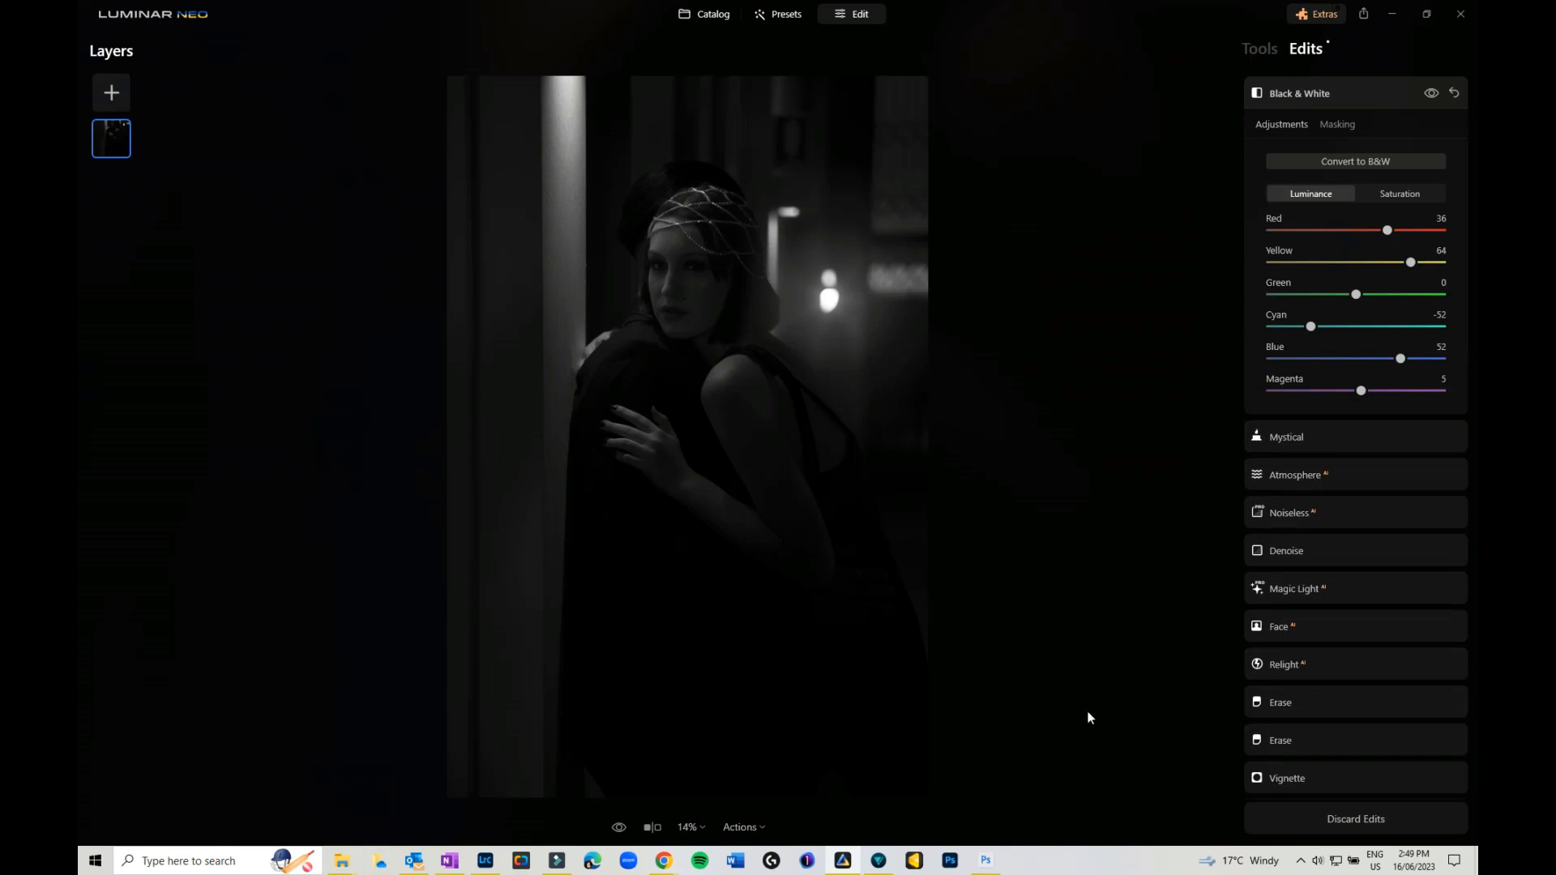